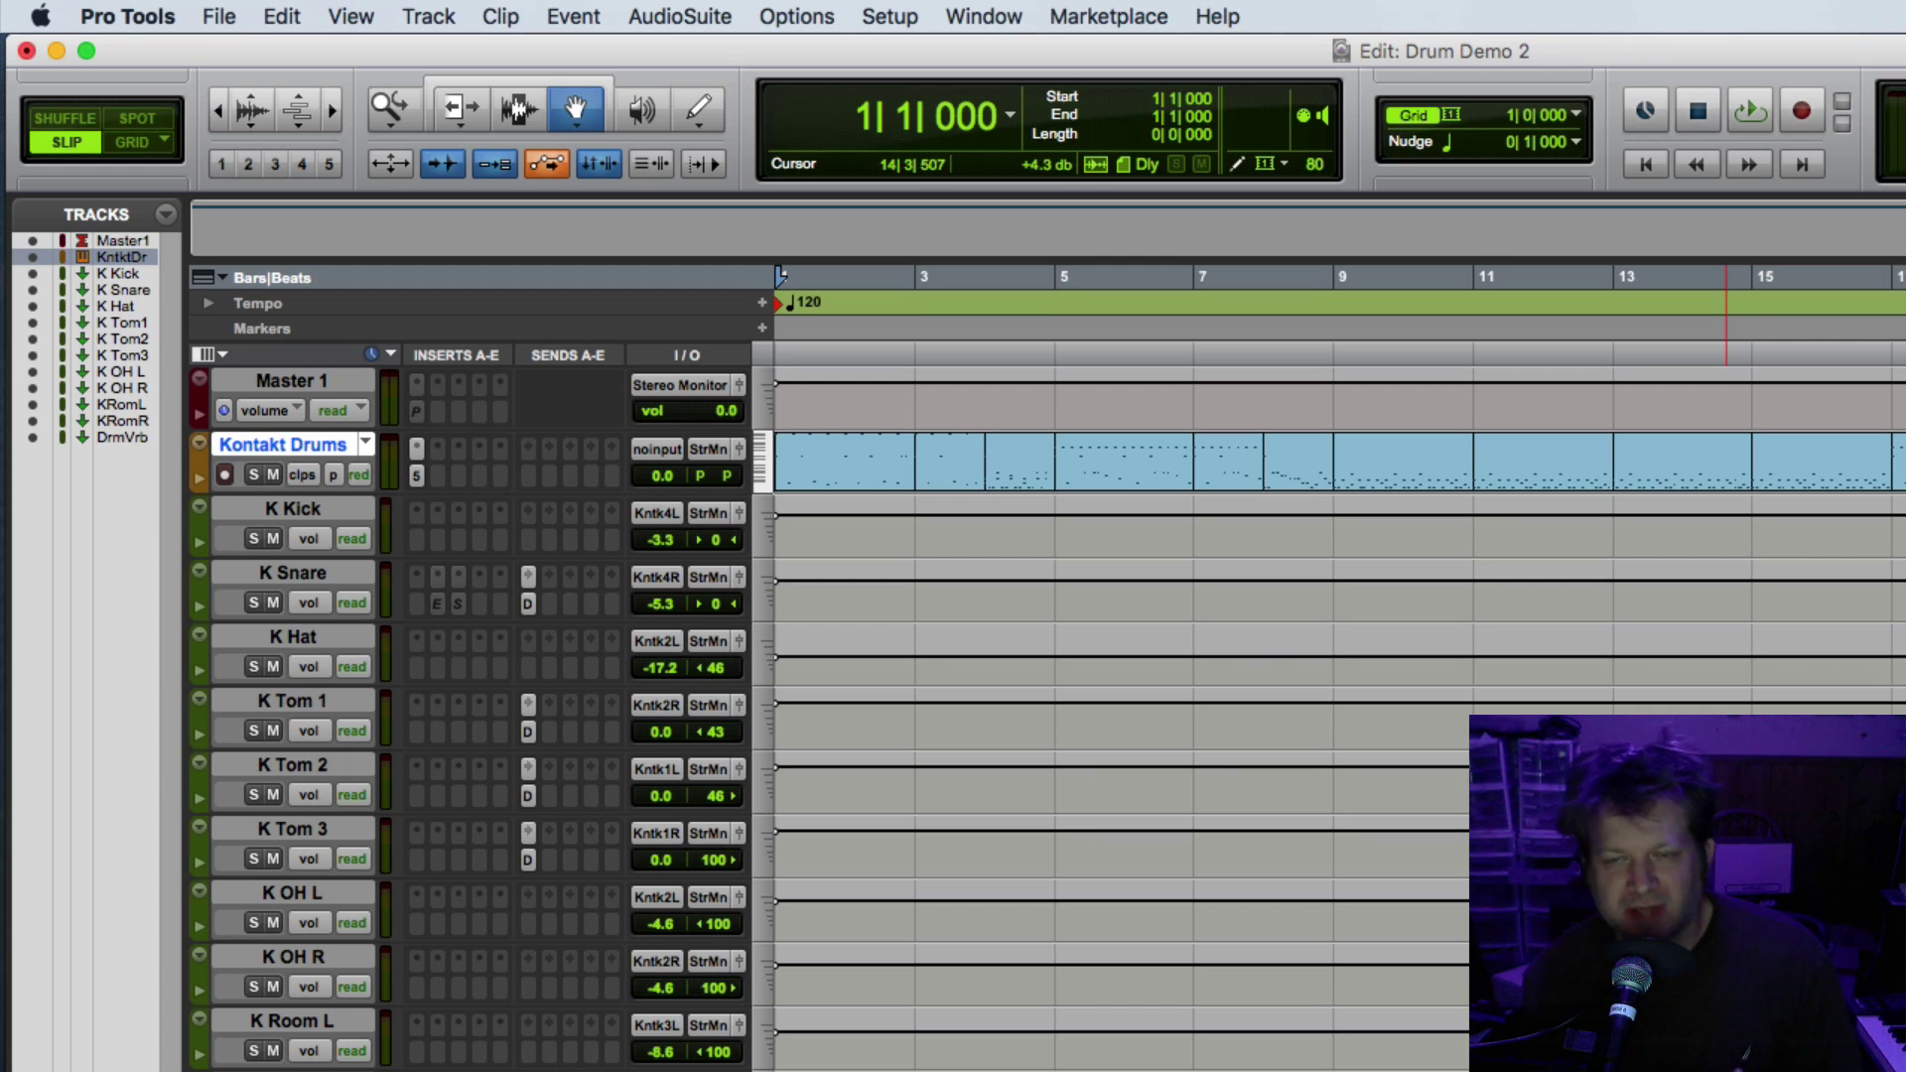
Step: Switch to the Selector, inspect the Kontakt instrument on Kontakt Drums, and audition the drum groove
{"action": "key", "text": "F6"}
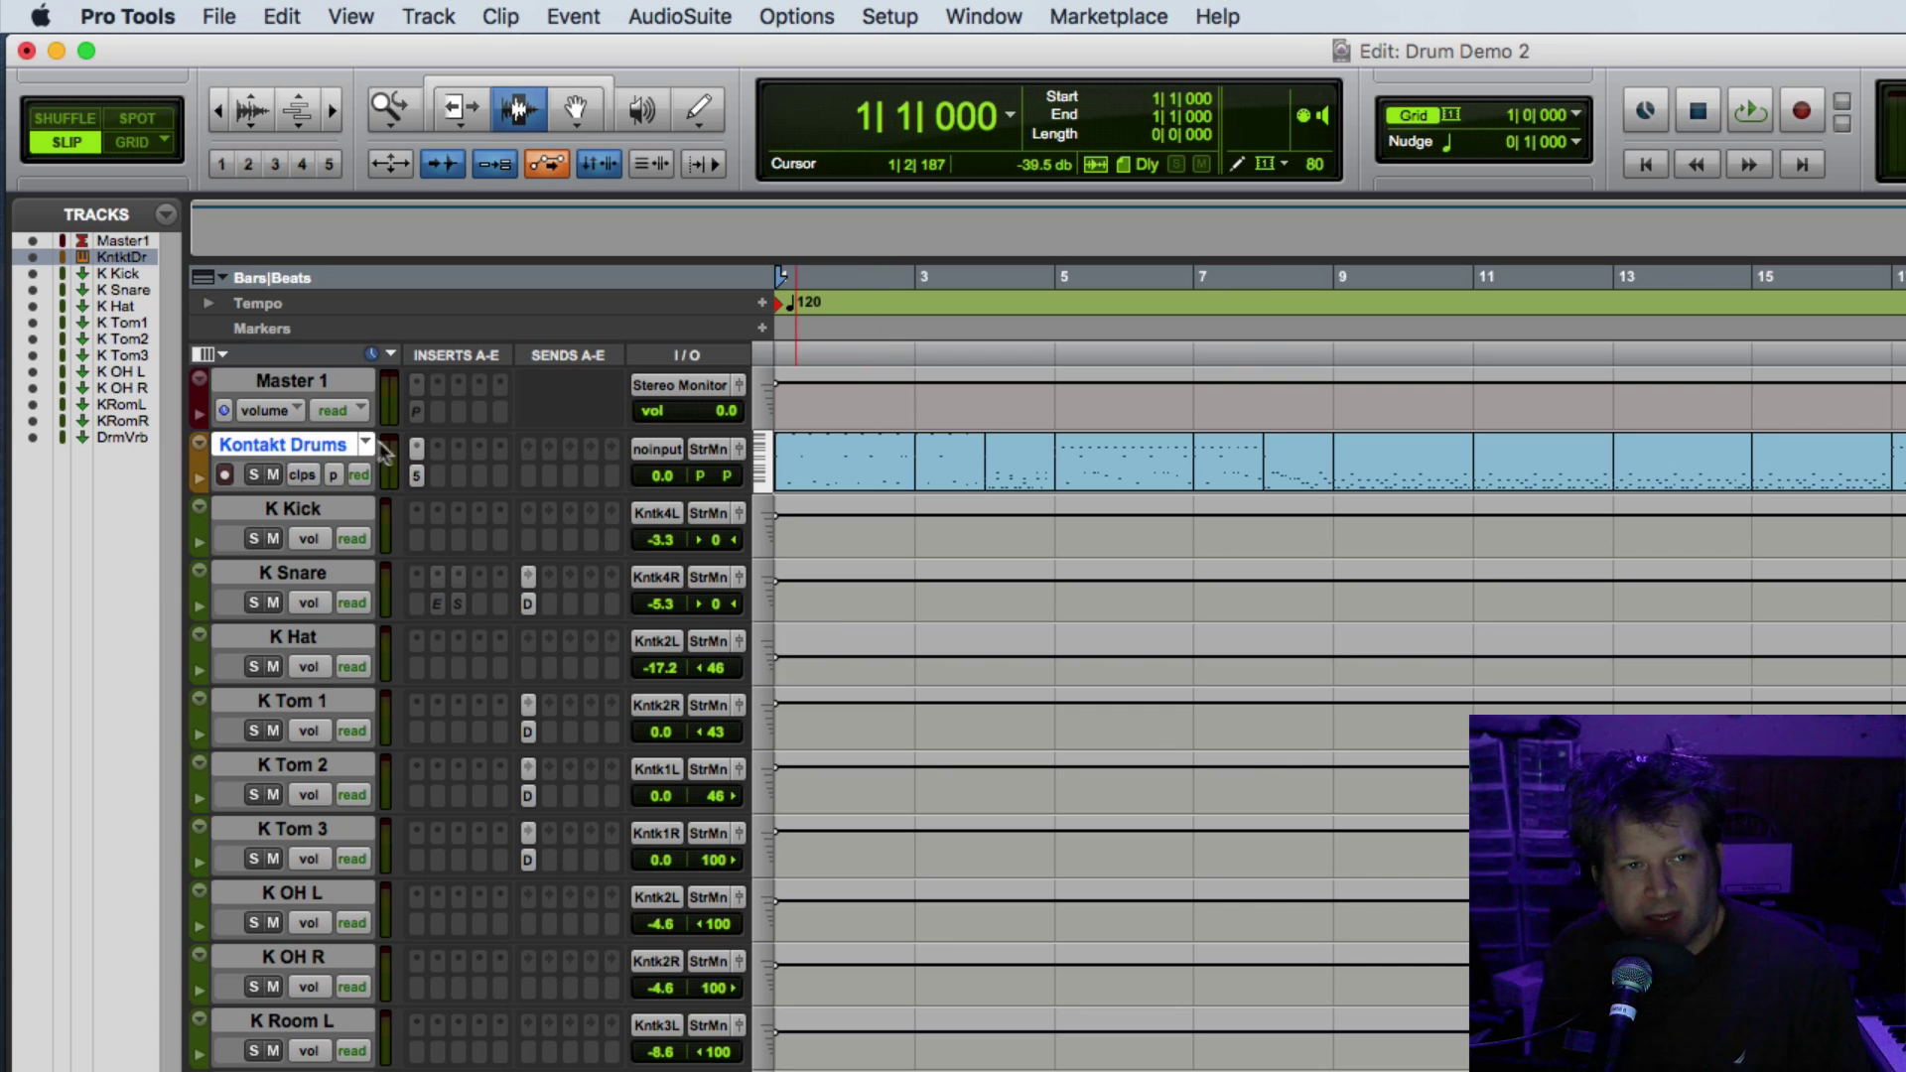
{"action": "left_click", "coordinate": [418, 474]}
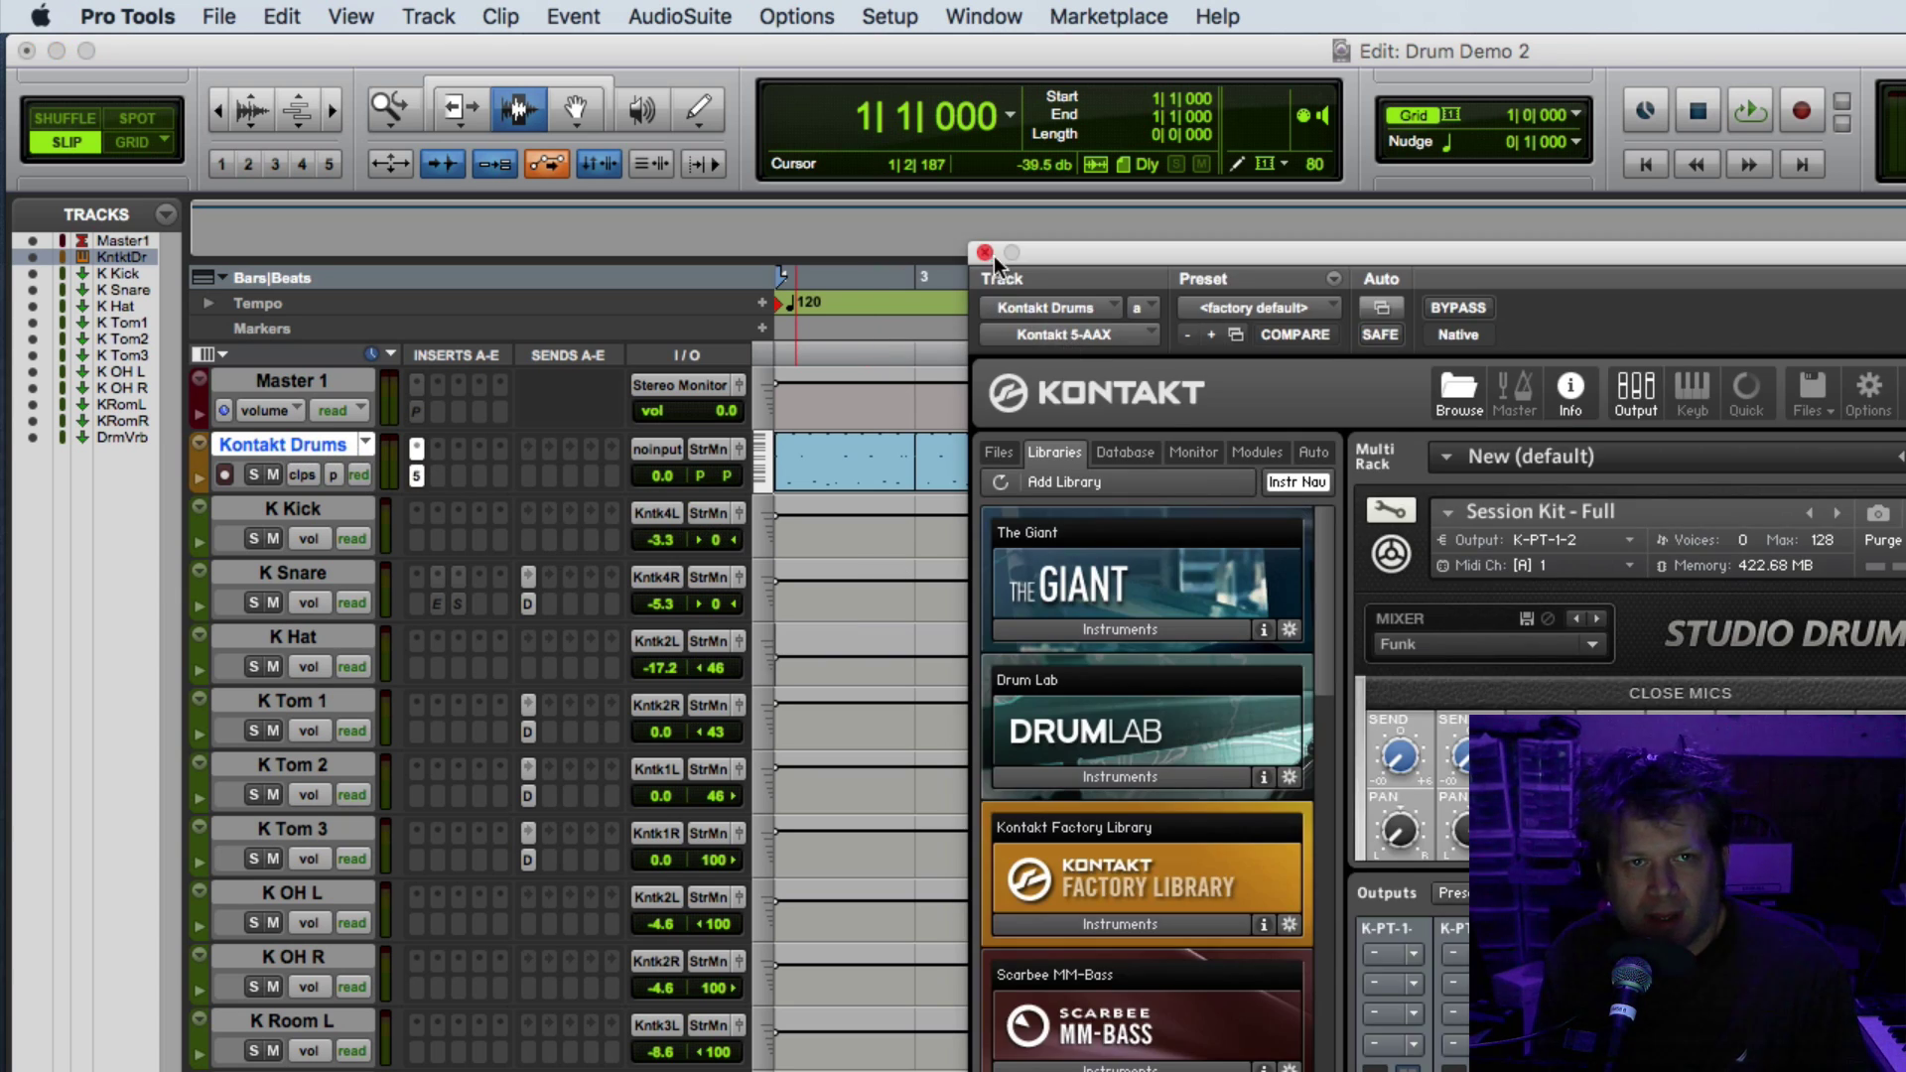
{"action": "left_click", "coordinate": [990, 254]}
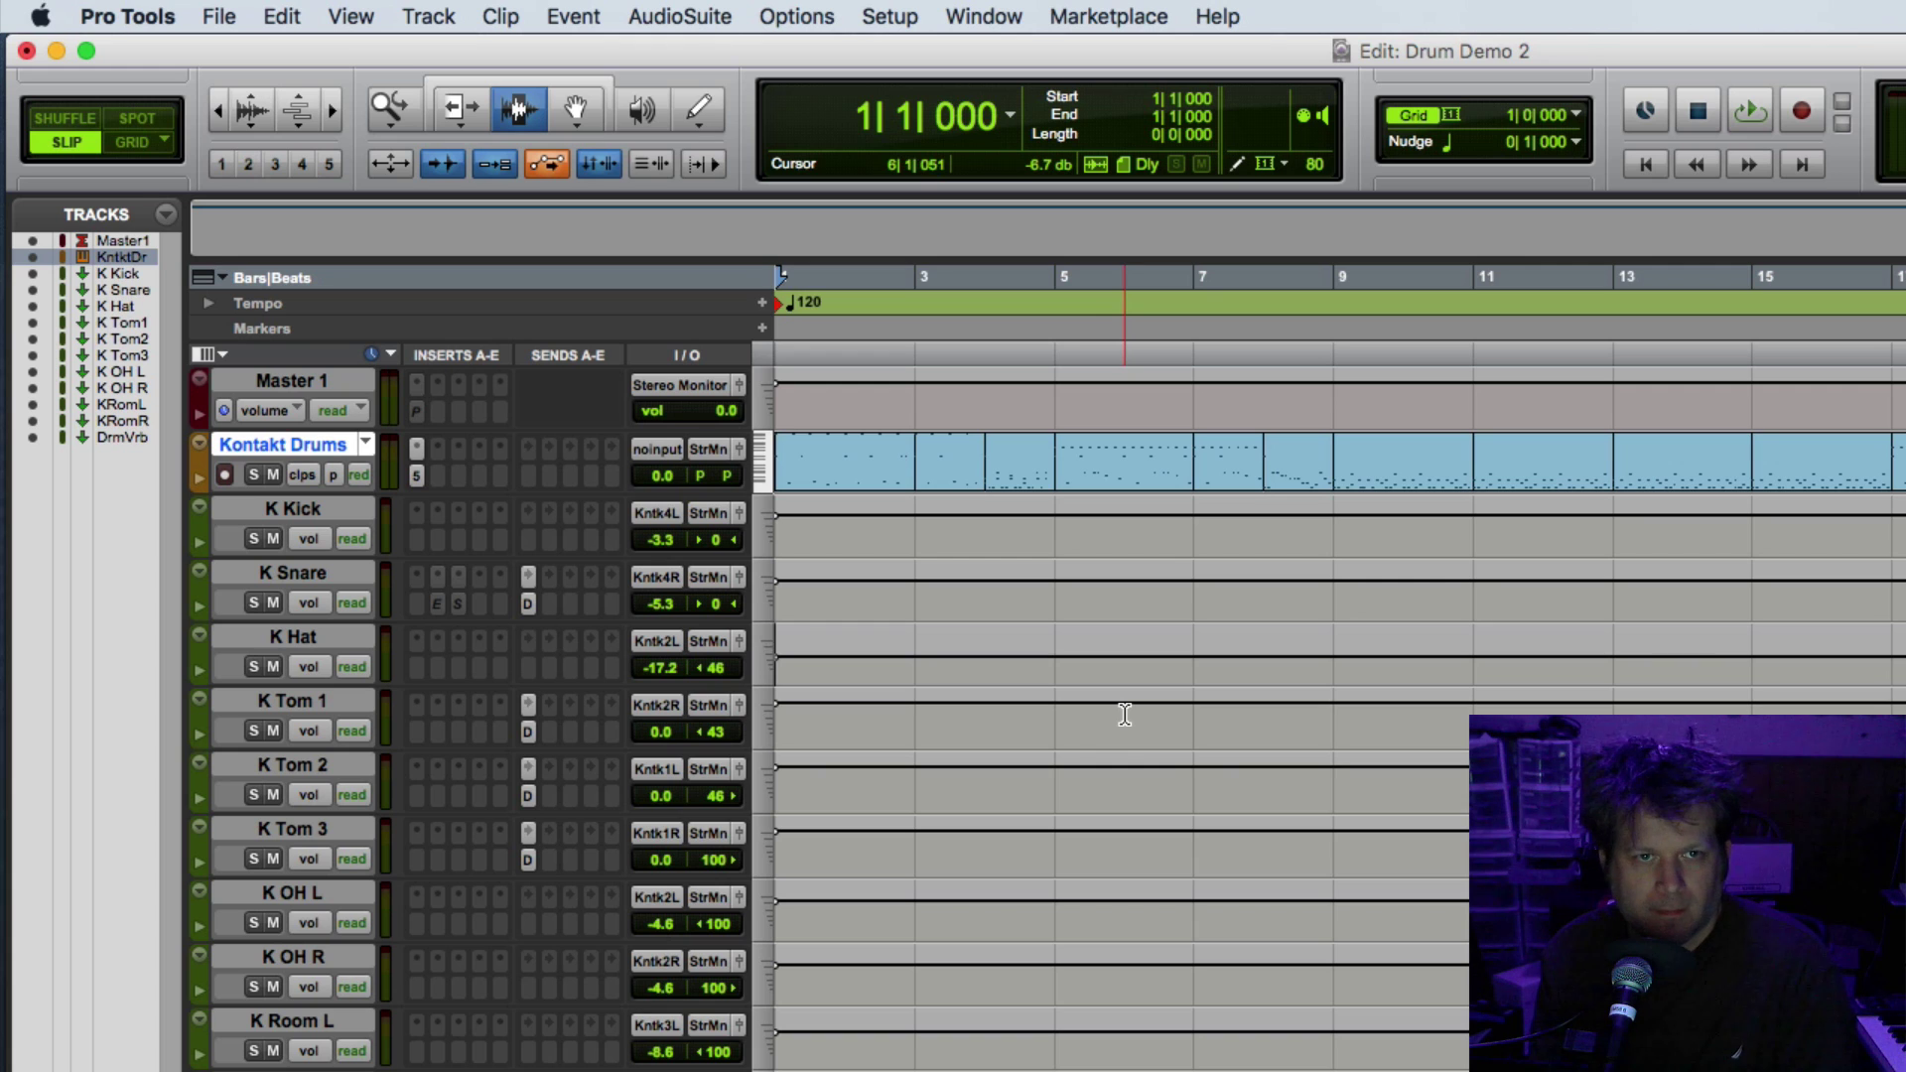
{"action": "key", "text": "space"}
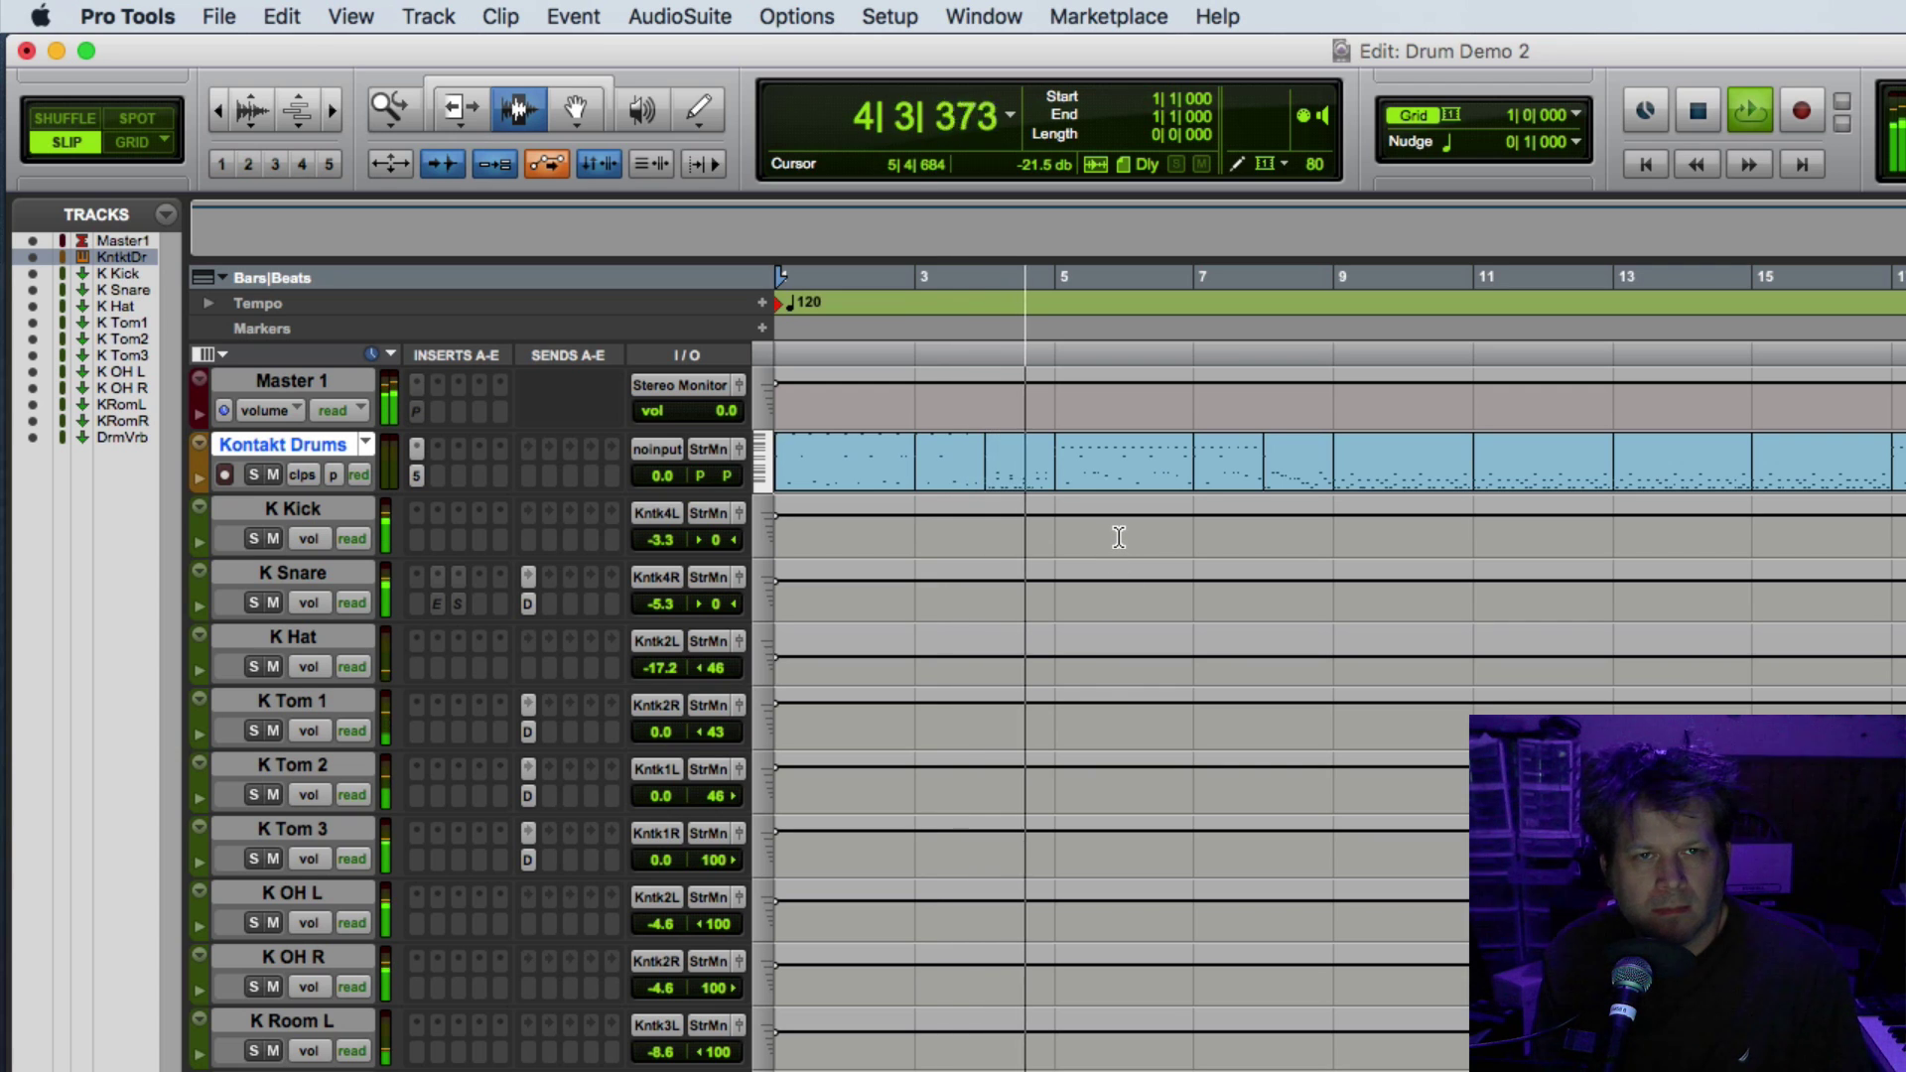
{"action": "key", "text": "space"}
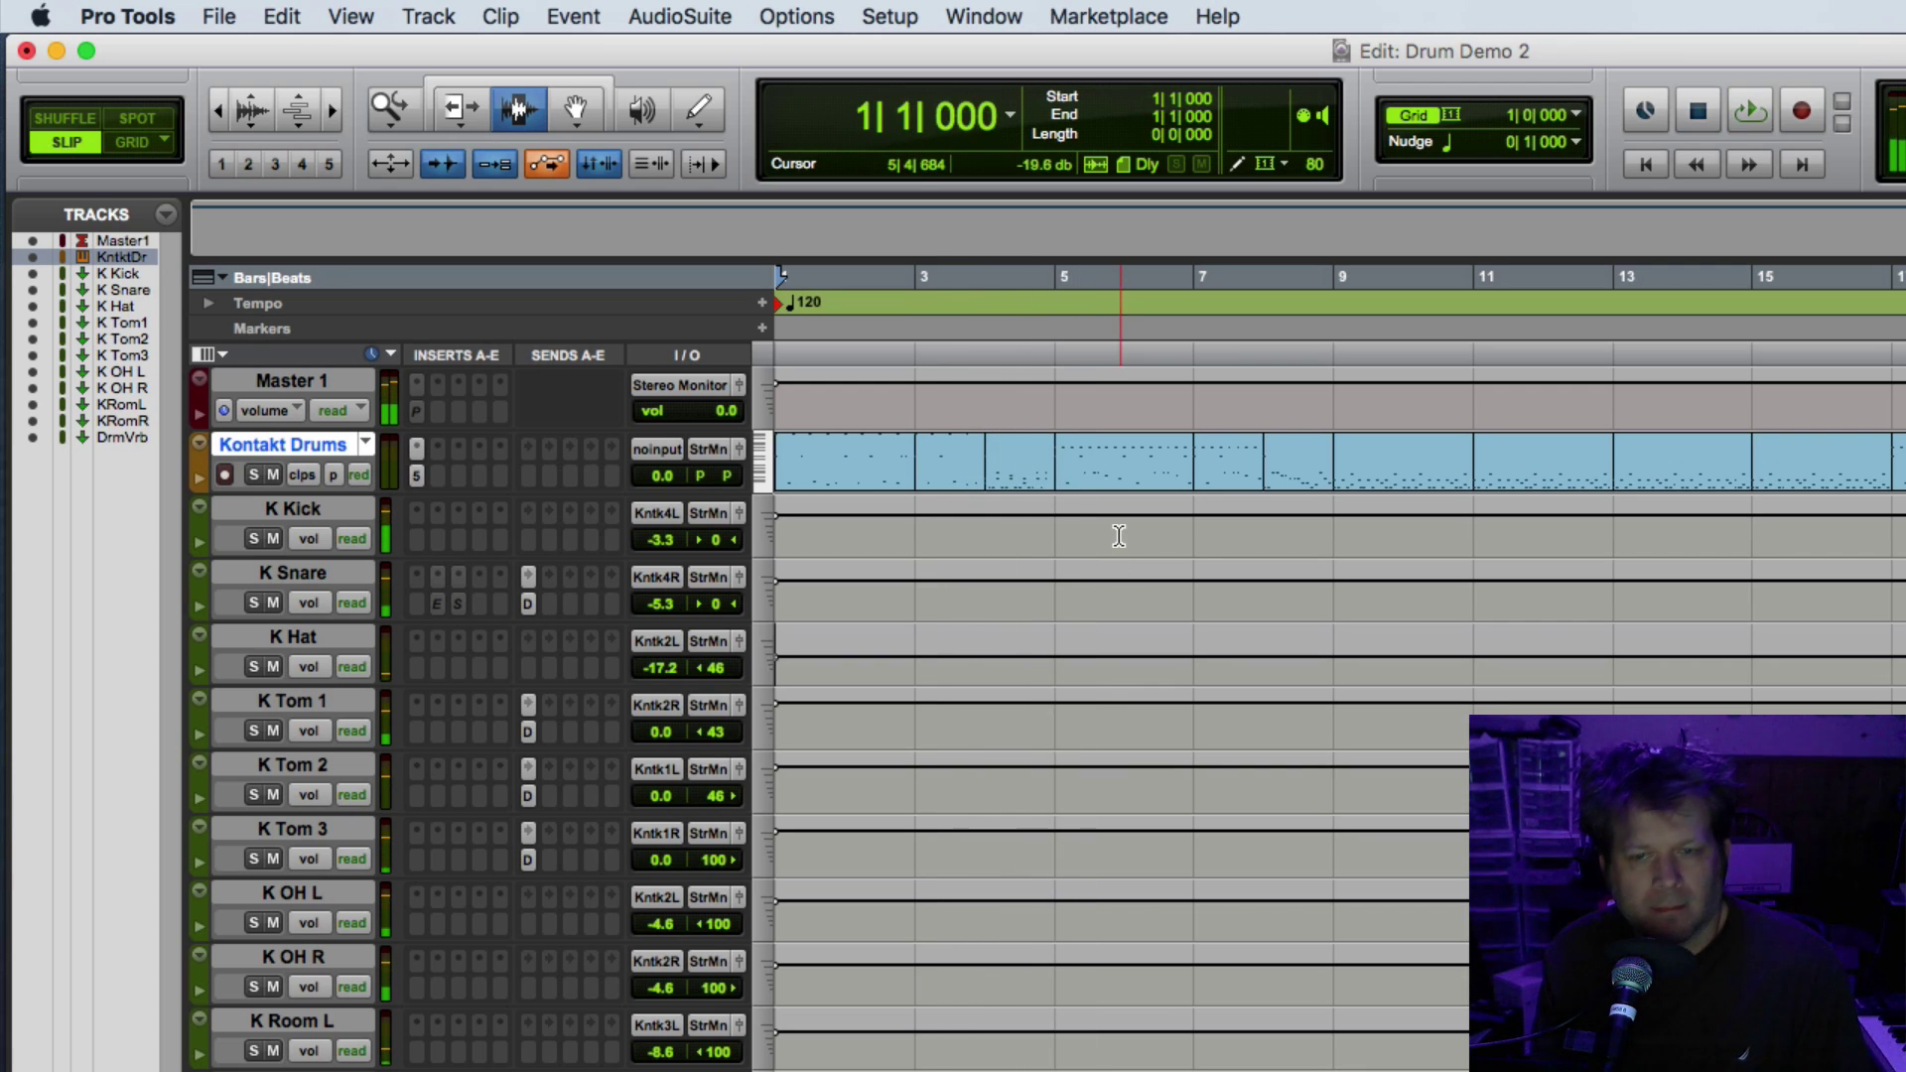
Step: Enlarge Kontakt Drums, freeze it plus its AOS stem tracks, and play back the stems
{"action": "key", "text": "ctrl+Down"}
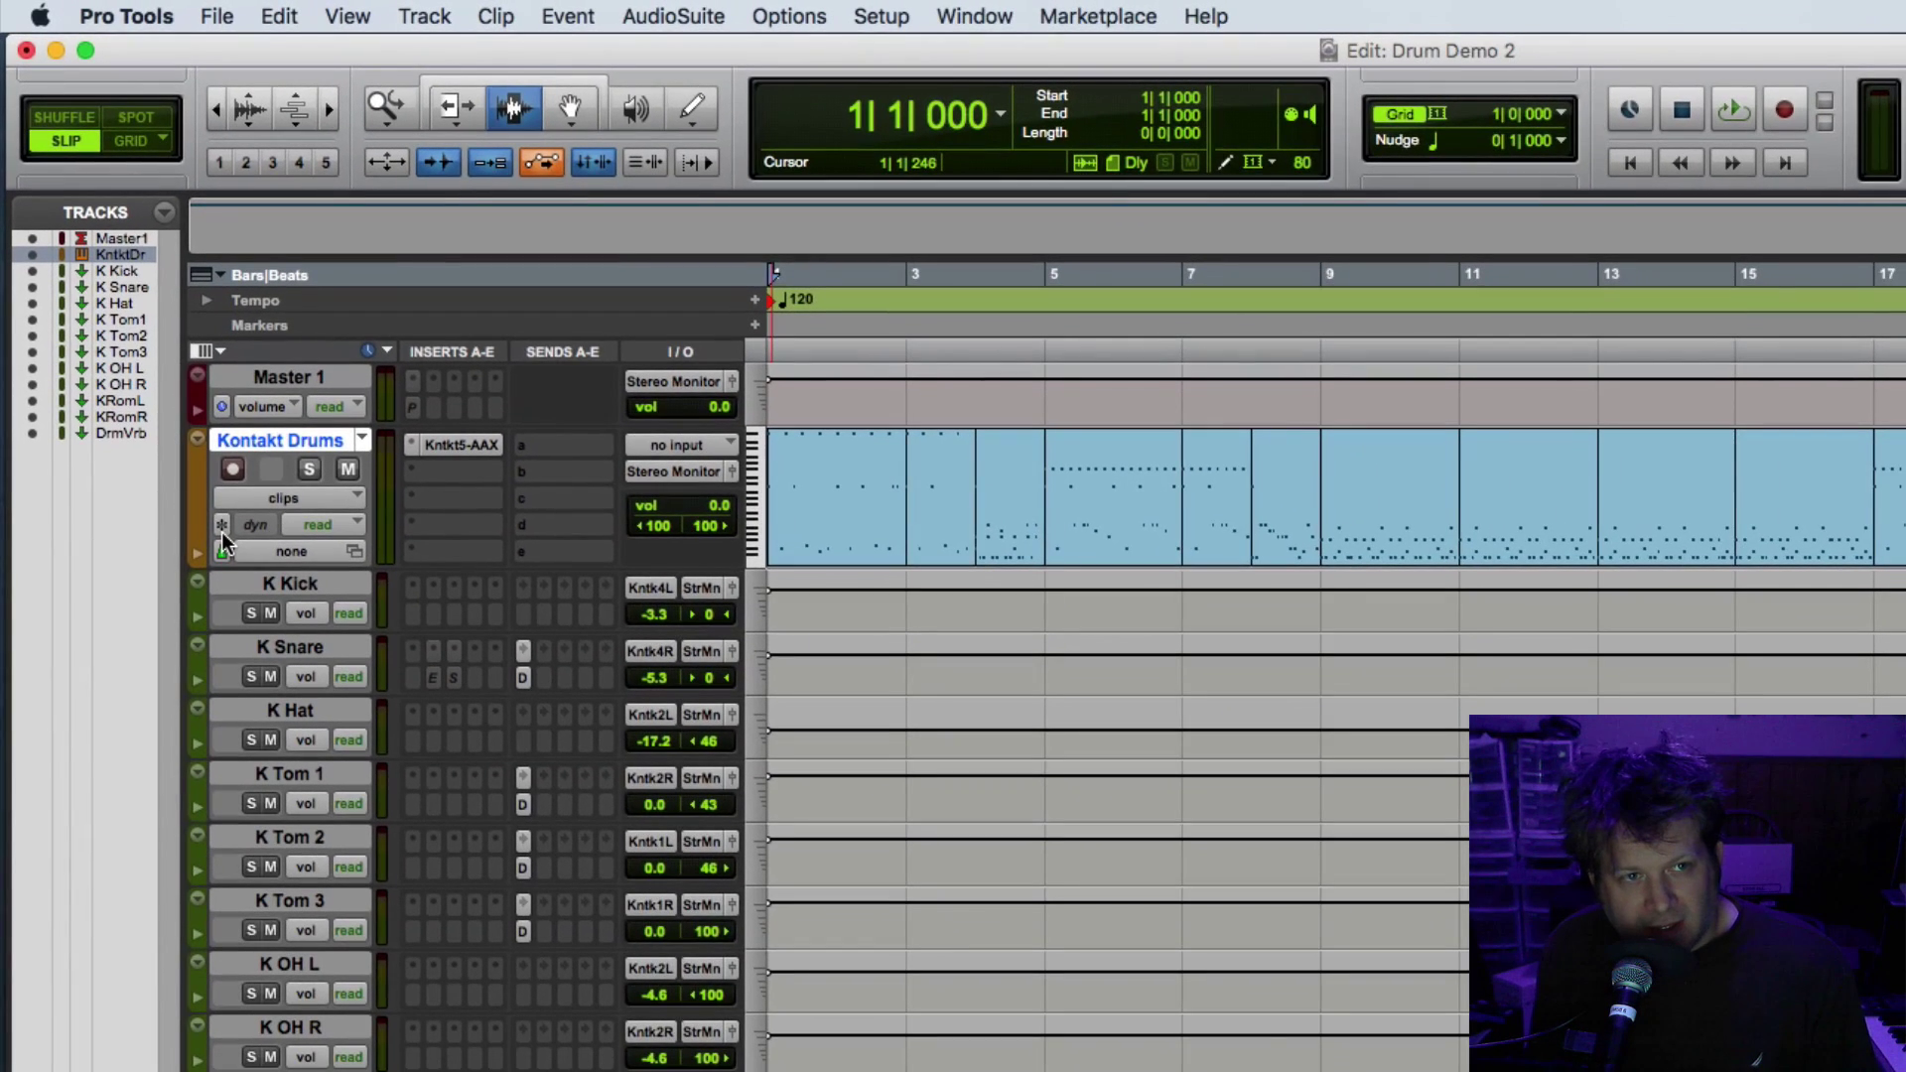
{"action": "left_click", "coordinate": [222, 526]}
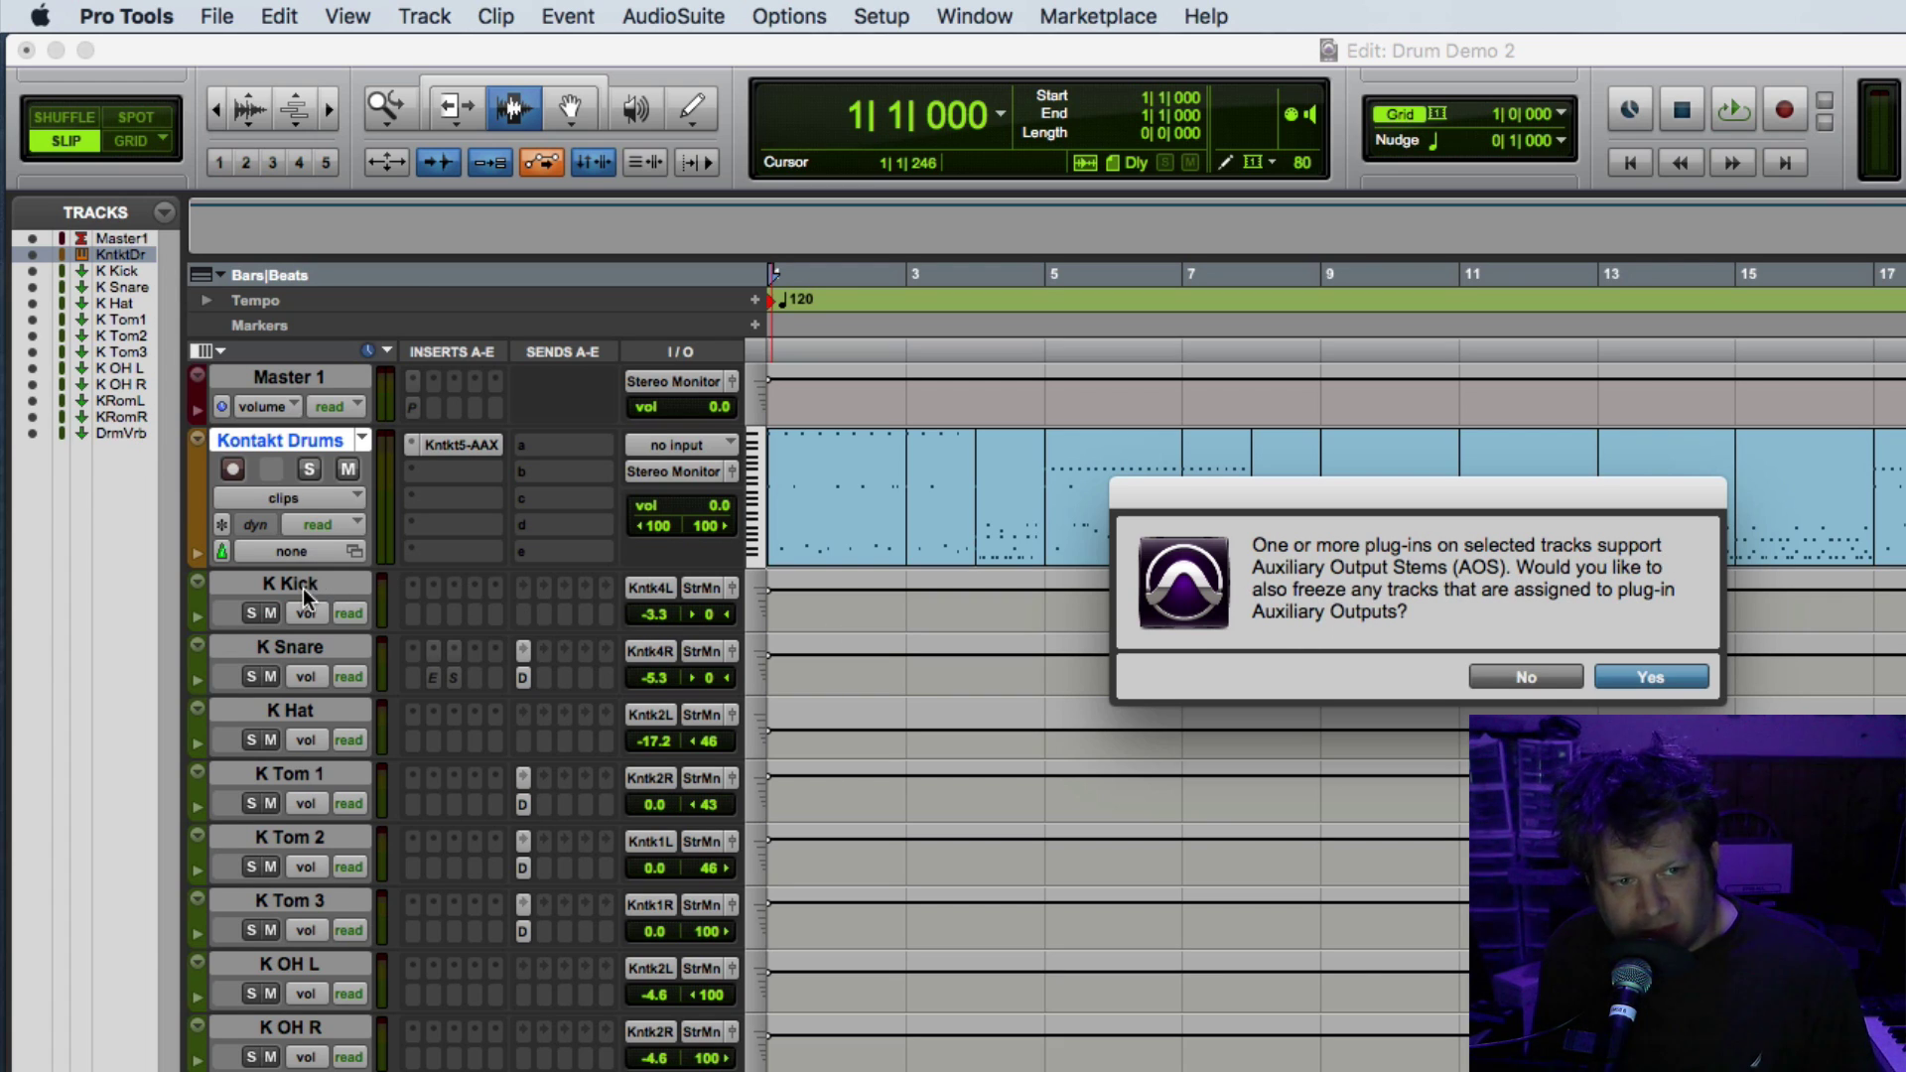
{"action": "left_click", "coordinate": [1664, 683]}
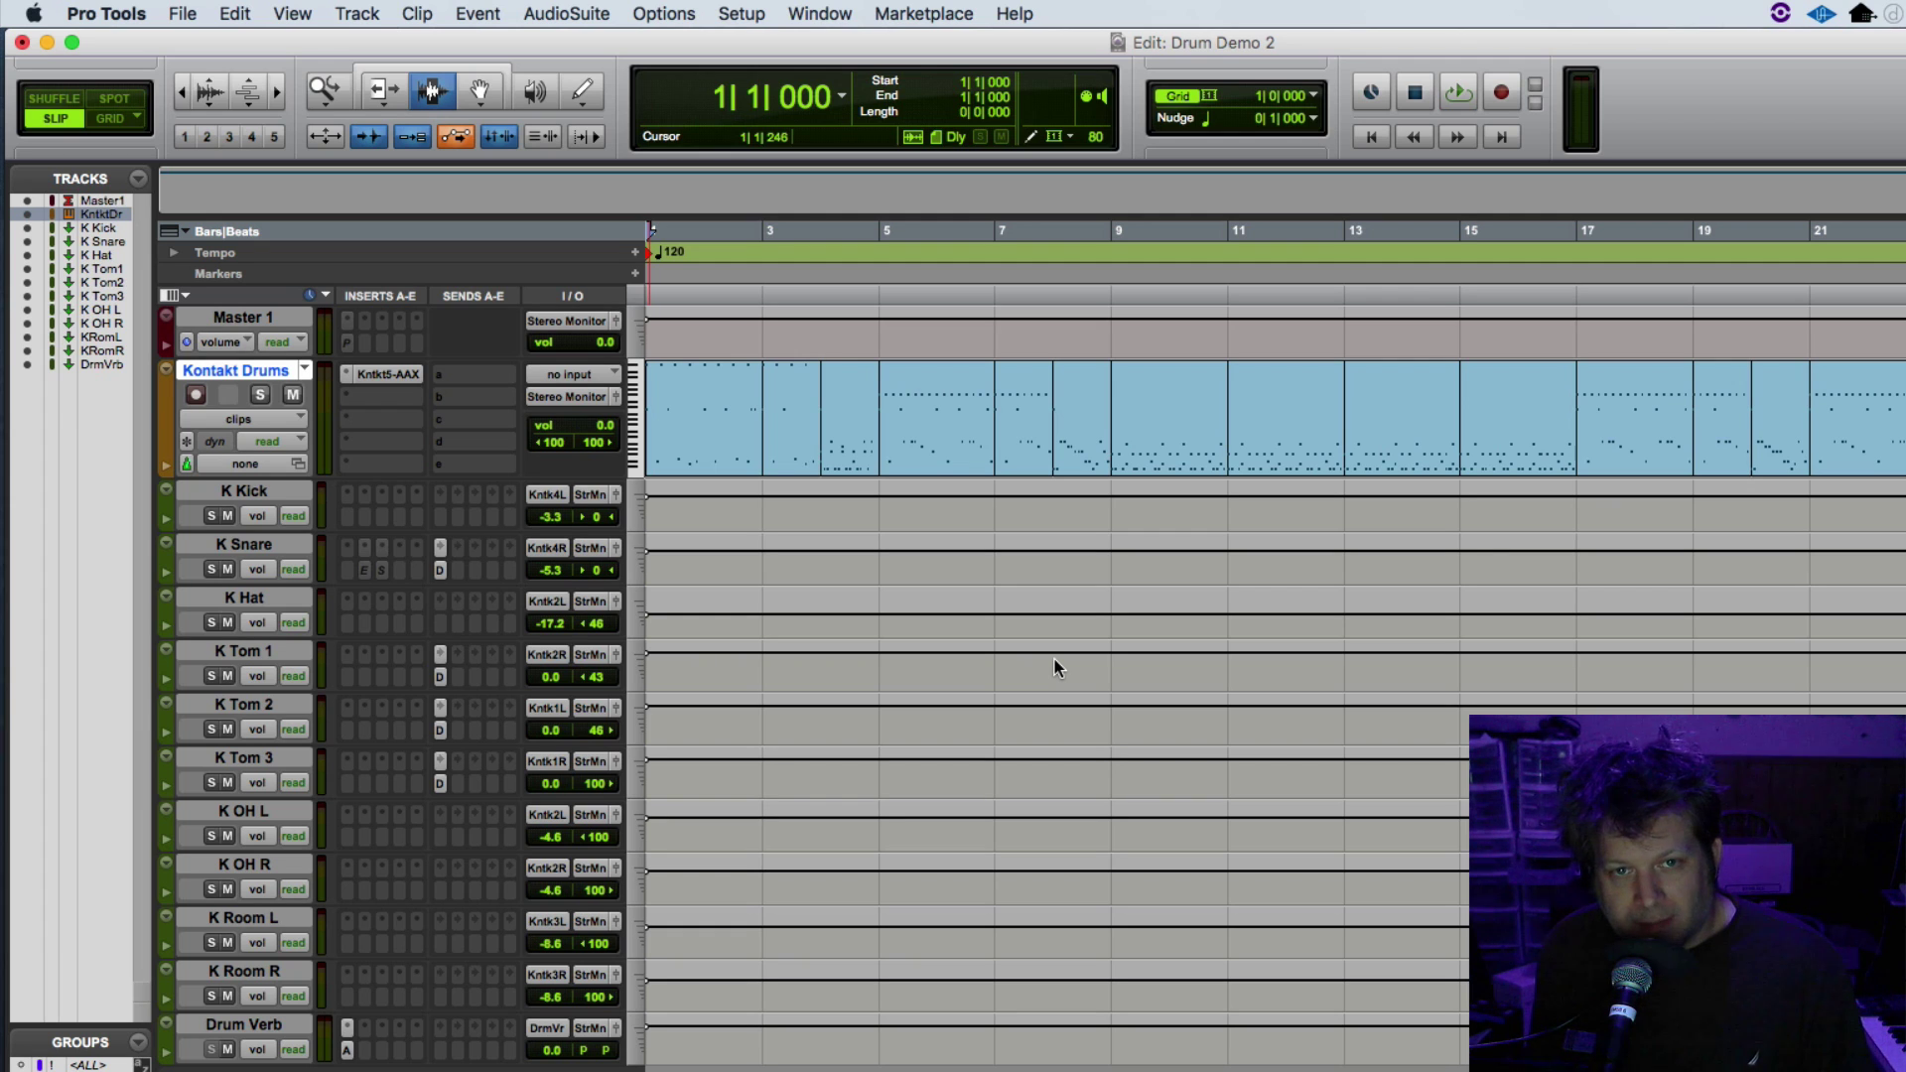
{"action": "key", "text": "space"}
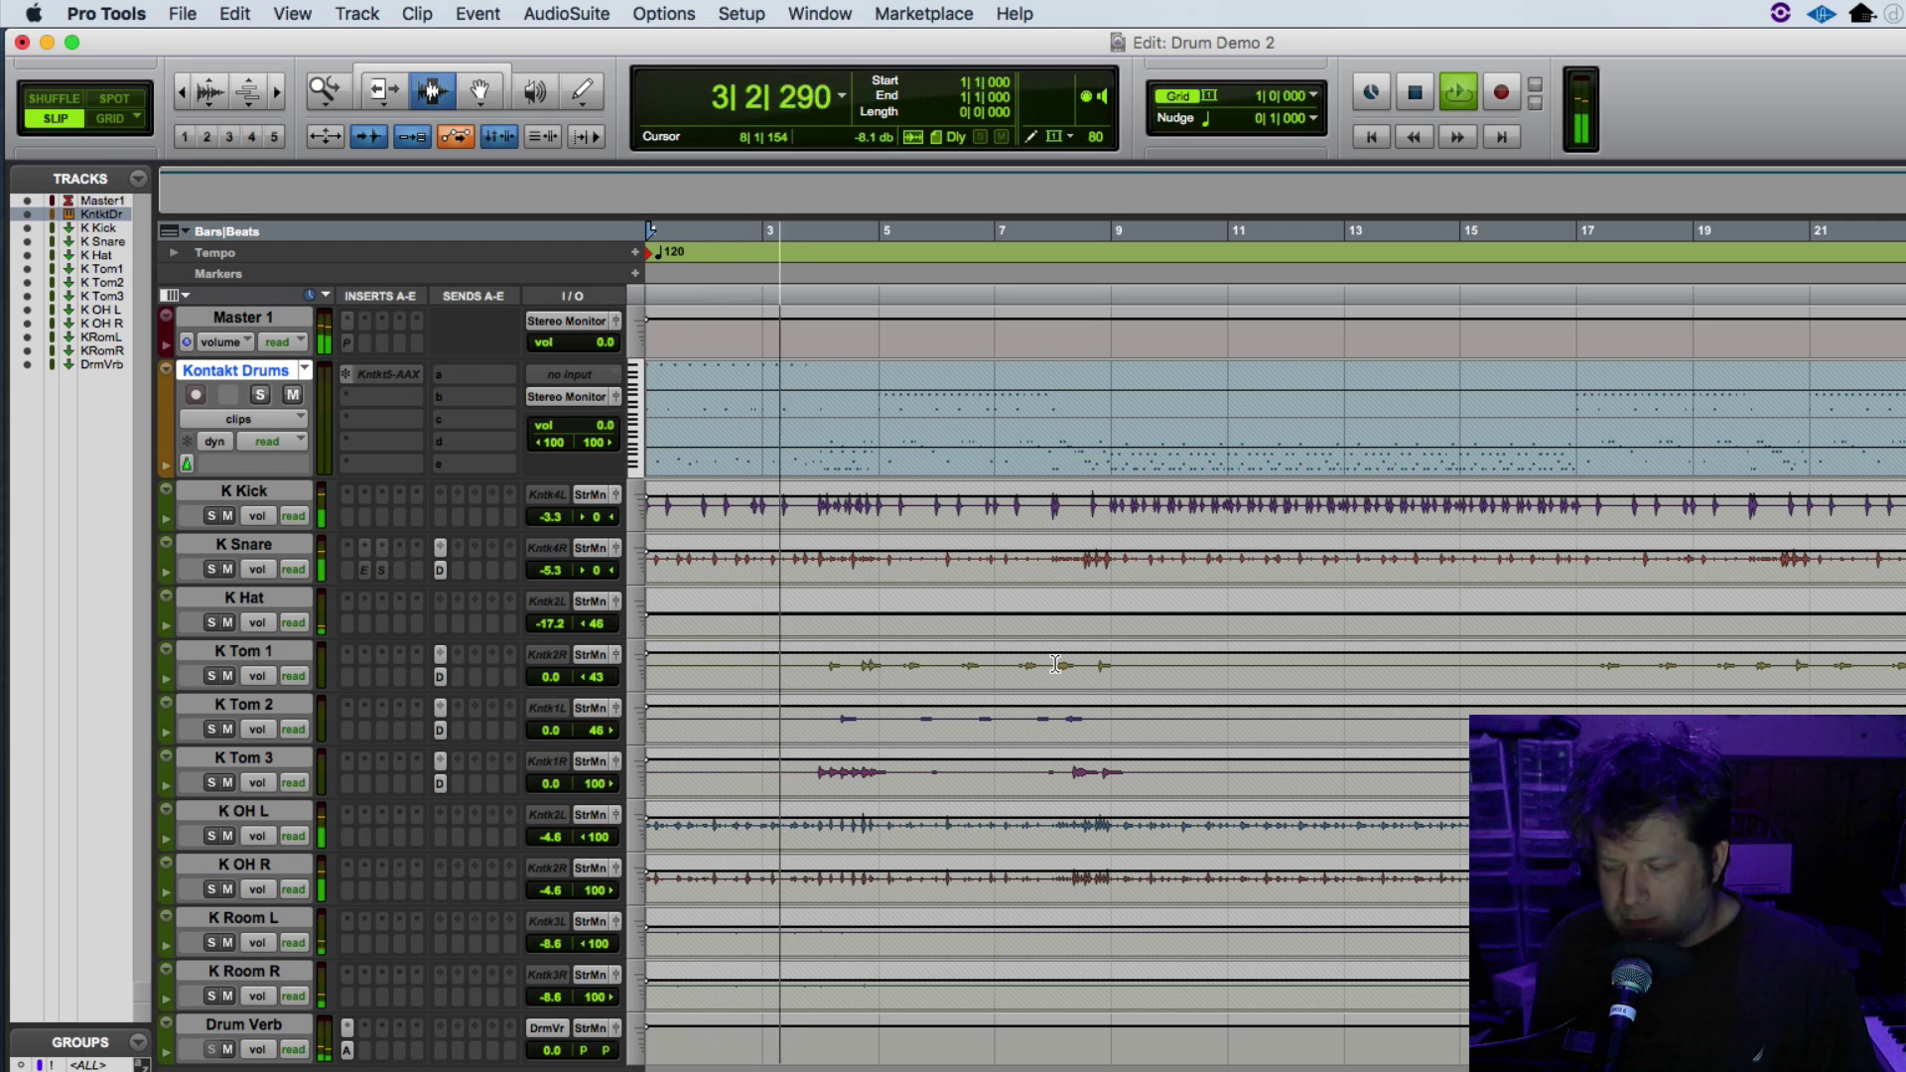
{"action": "key", "text": "space"}
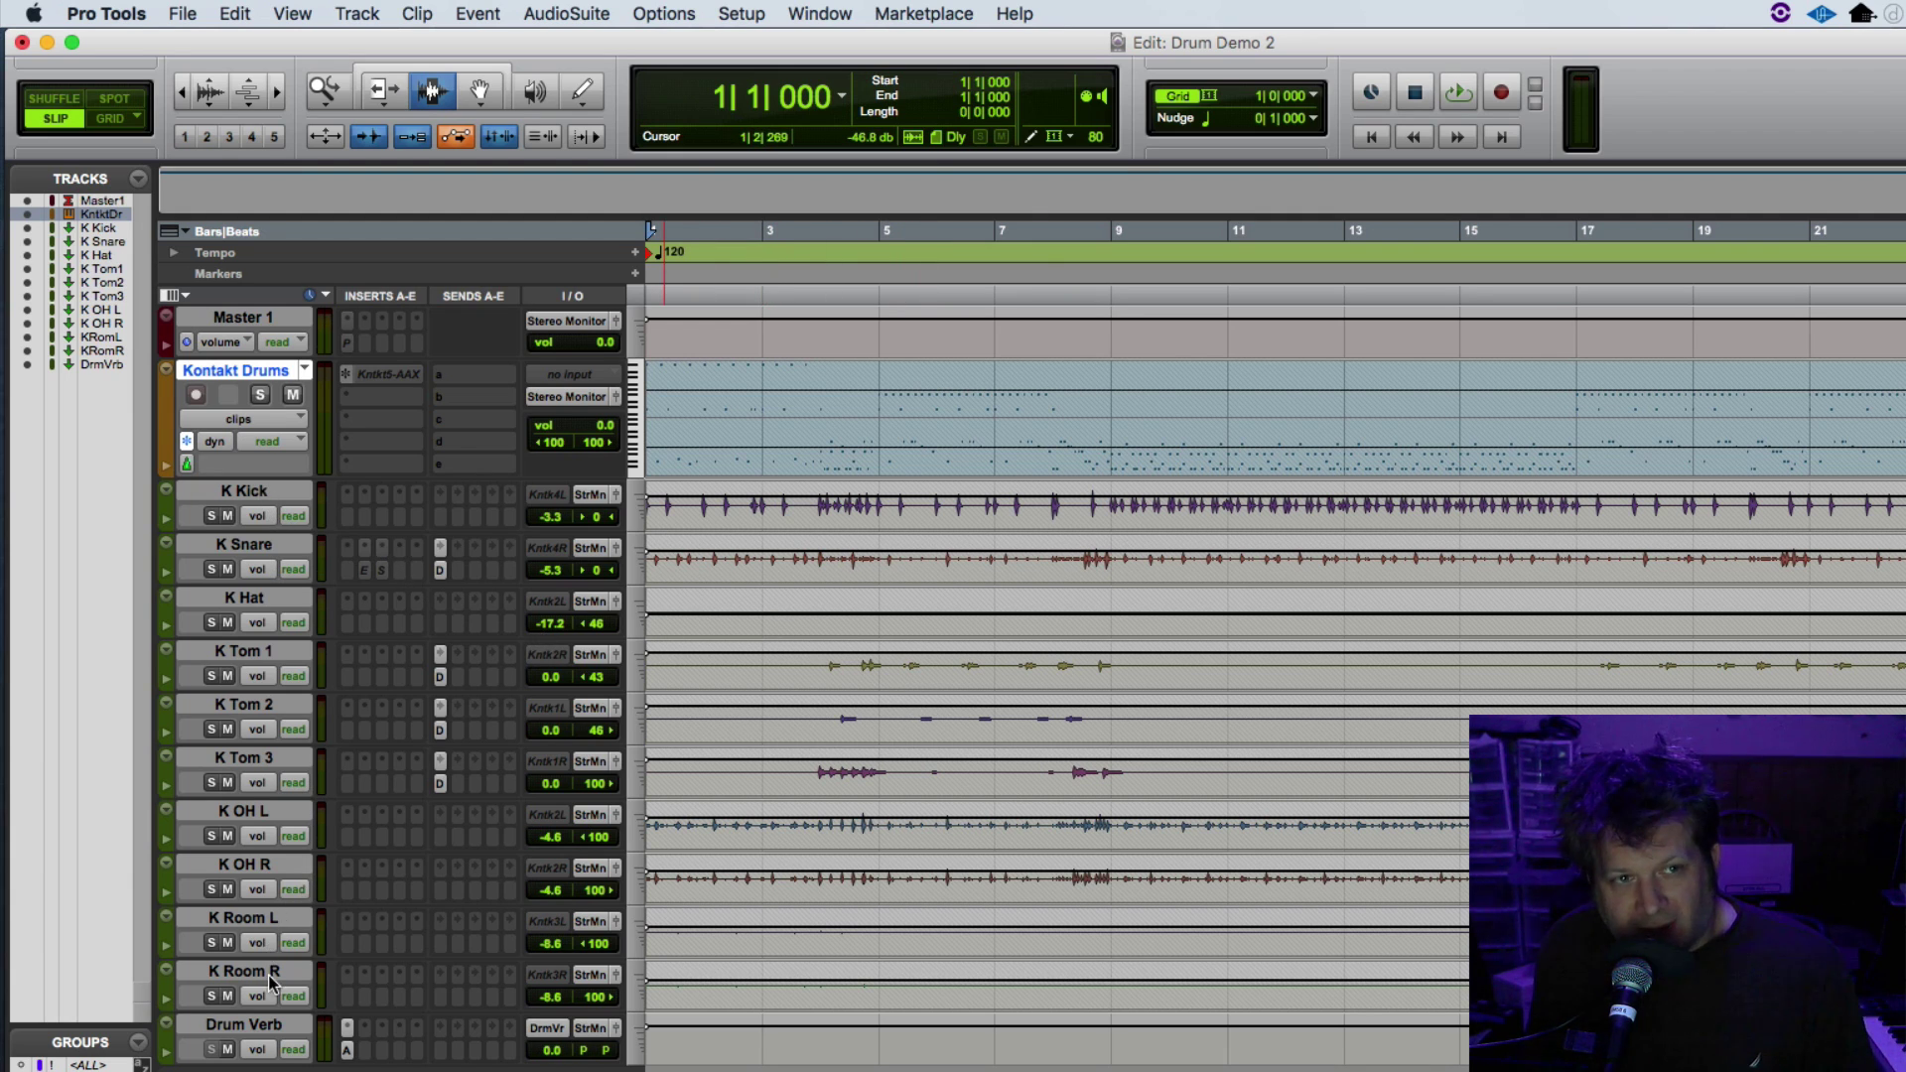
Step: Unfreeze Kontakt Drums, then unfreeze the K Kick through K Room R tracks together
{"action": "left_click", "coordinate": [186, 443]}
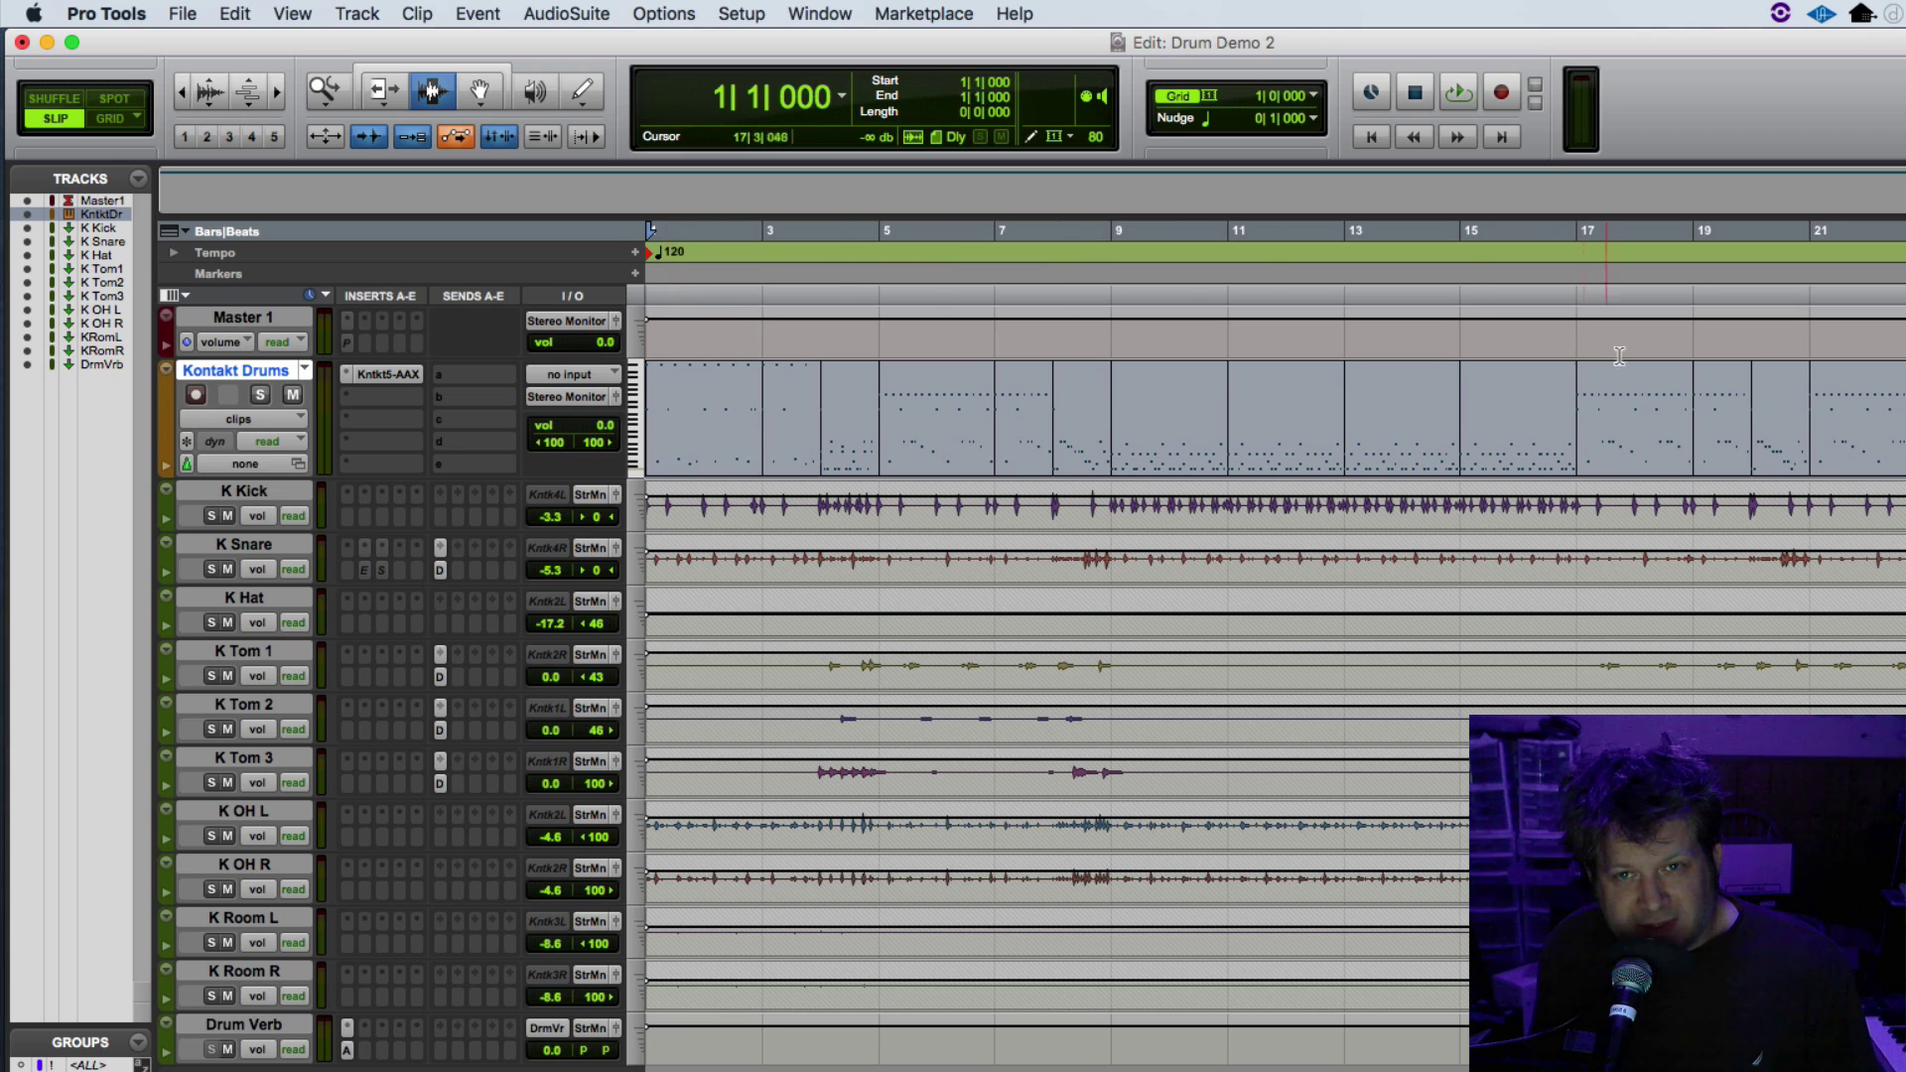
{"action": "left_click", "coordinate": [246, 496]}
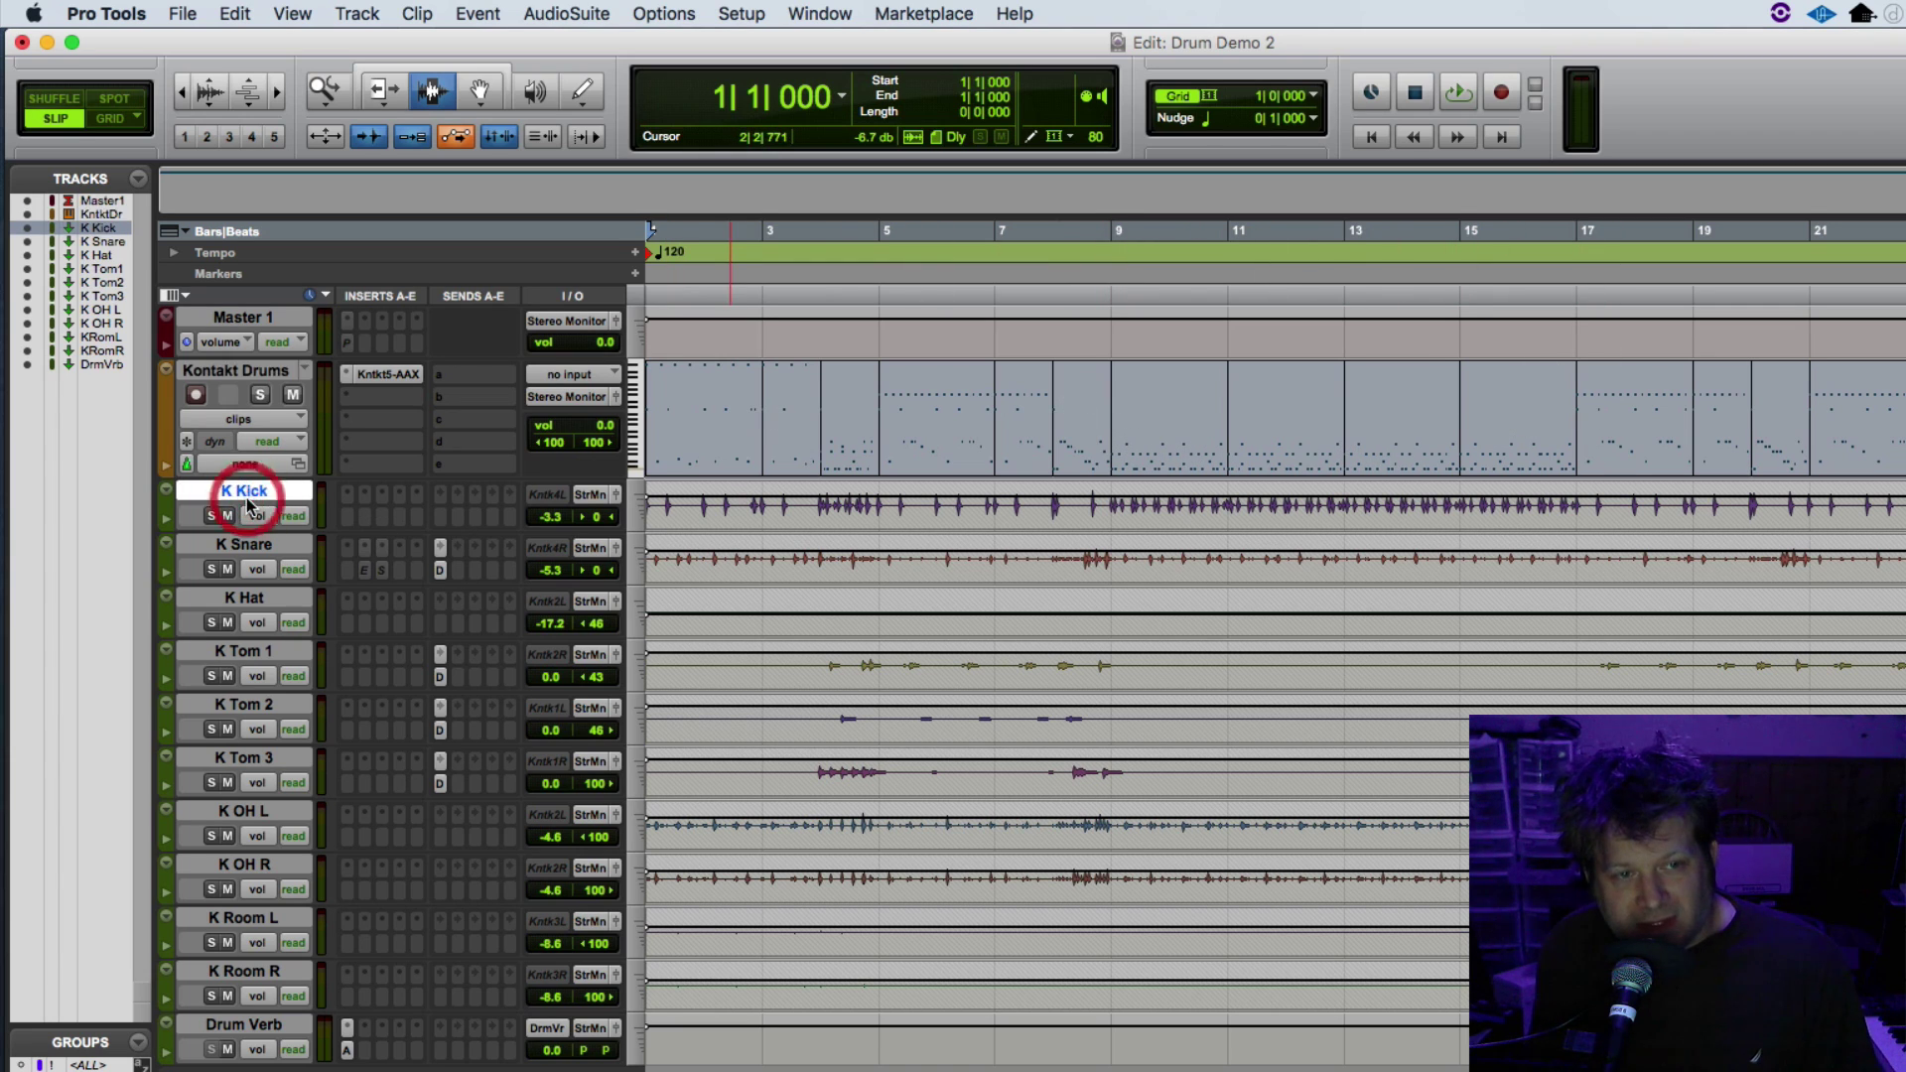
{"action": "left_click", "coordinate": [277, 977], "text": "shift"}
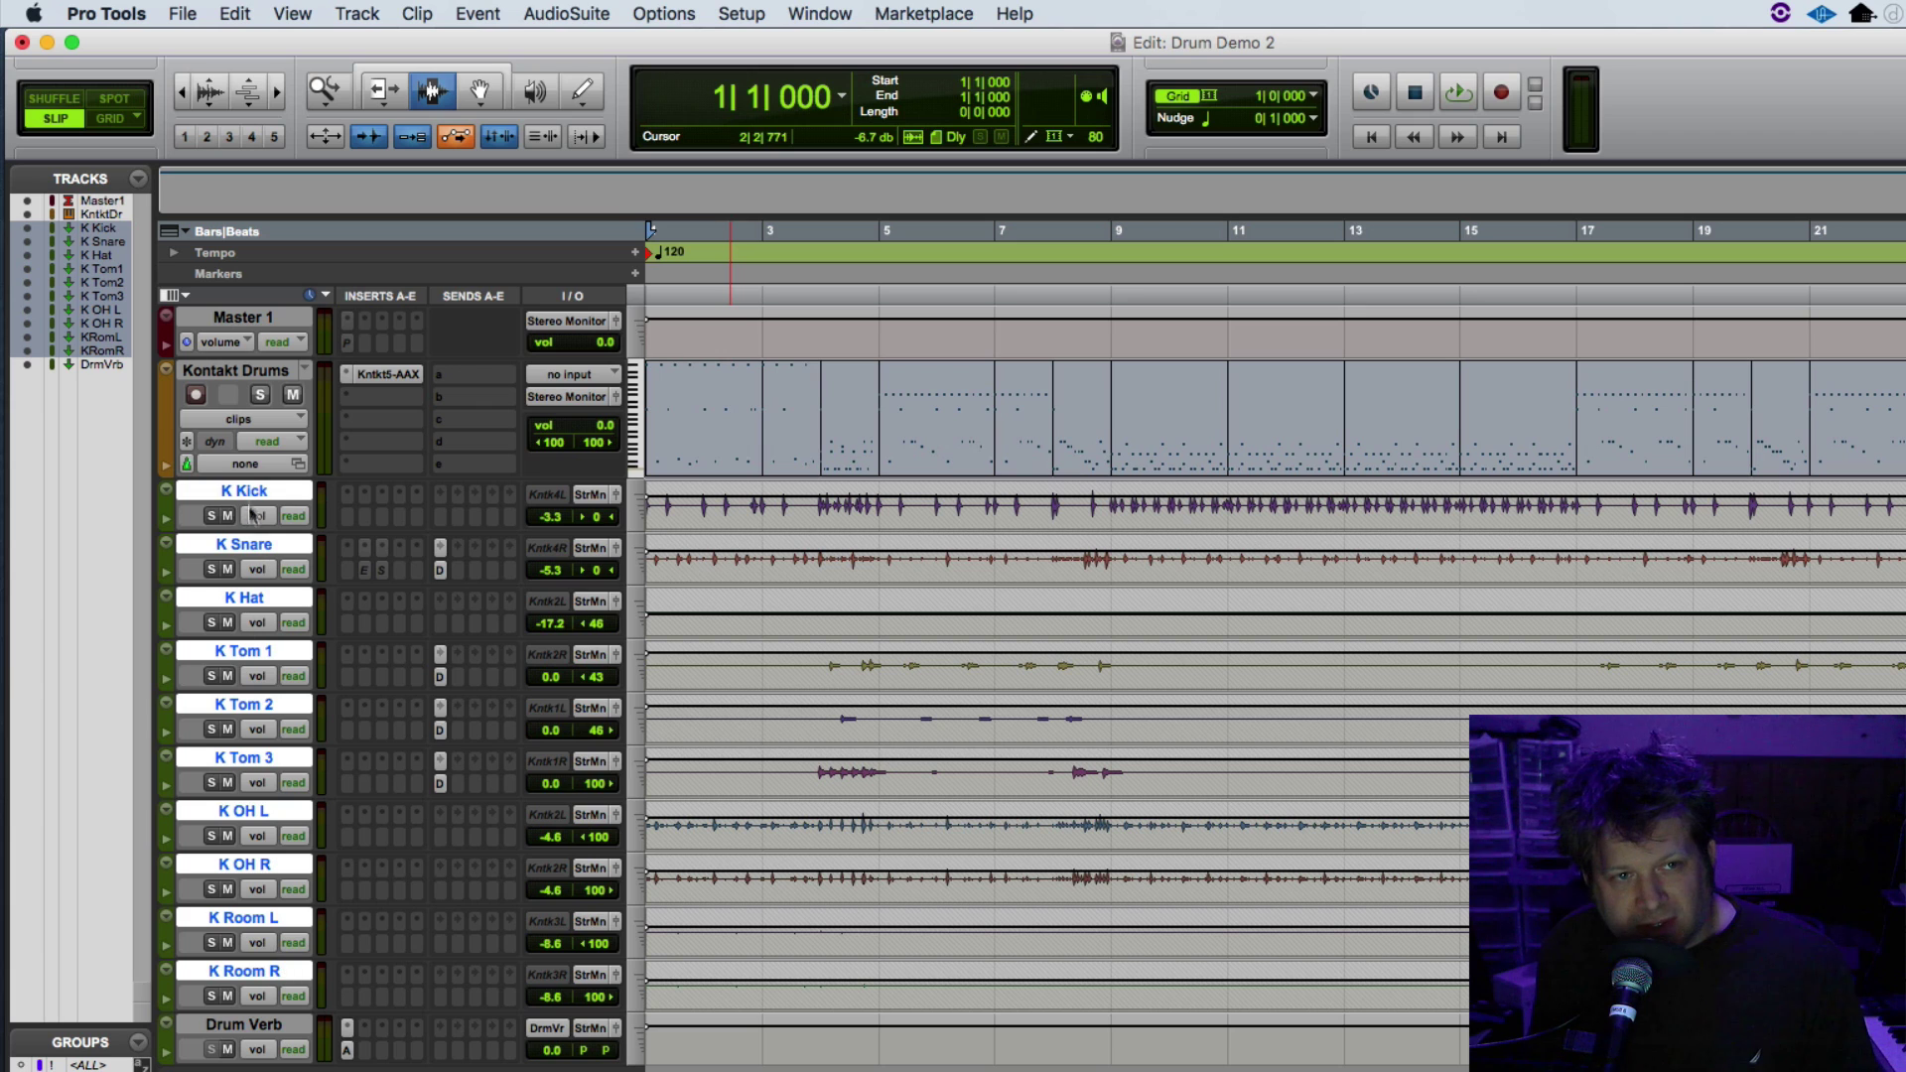
{"action": "right_click", "coordinate": [246, 496]}
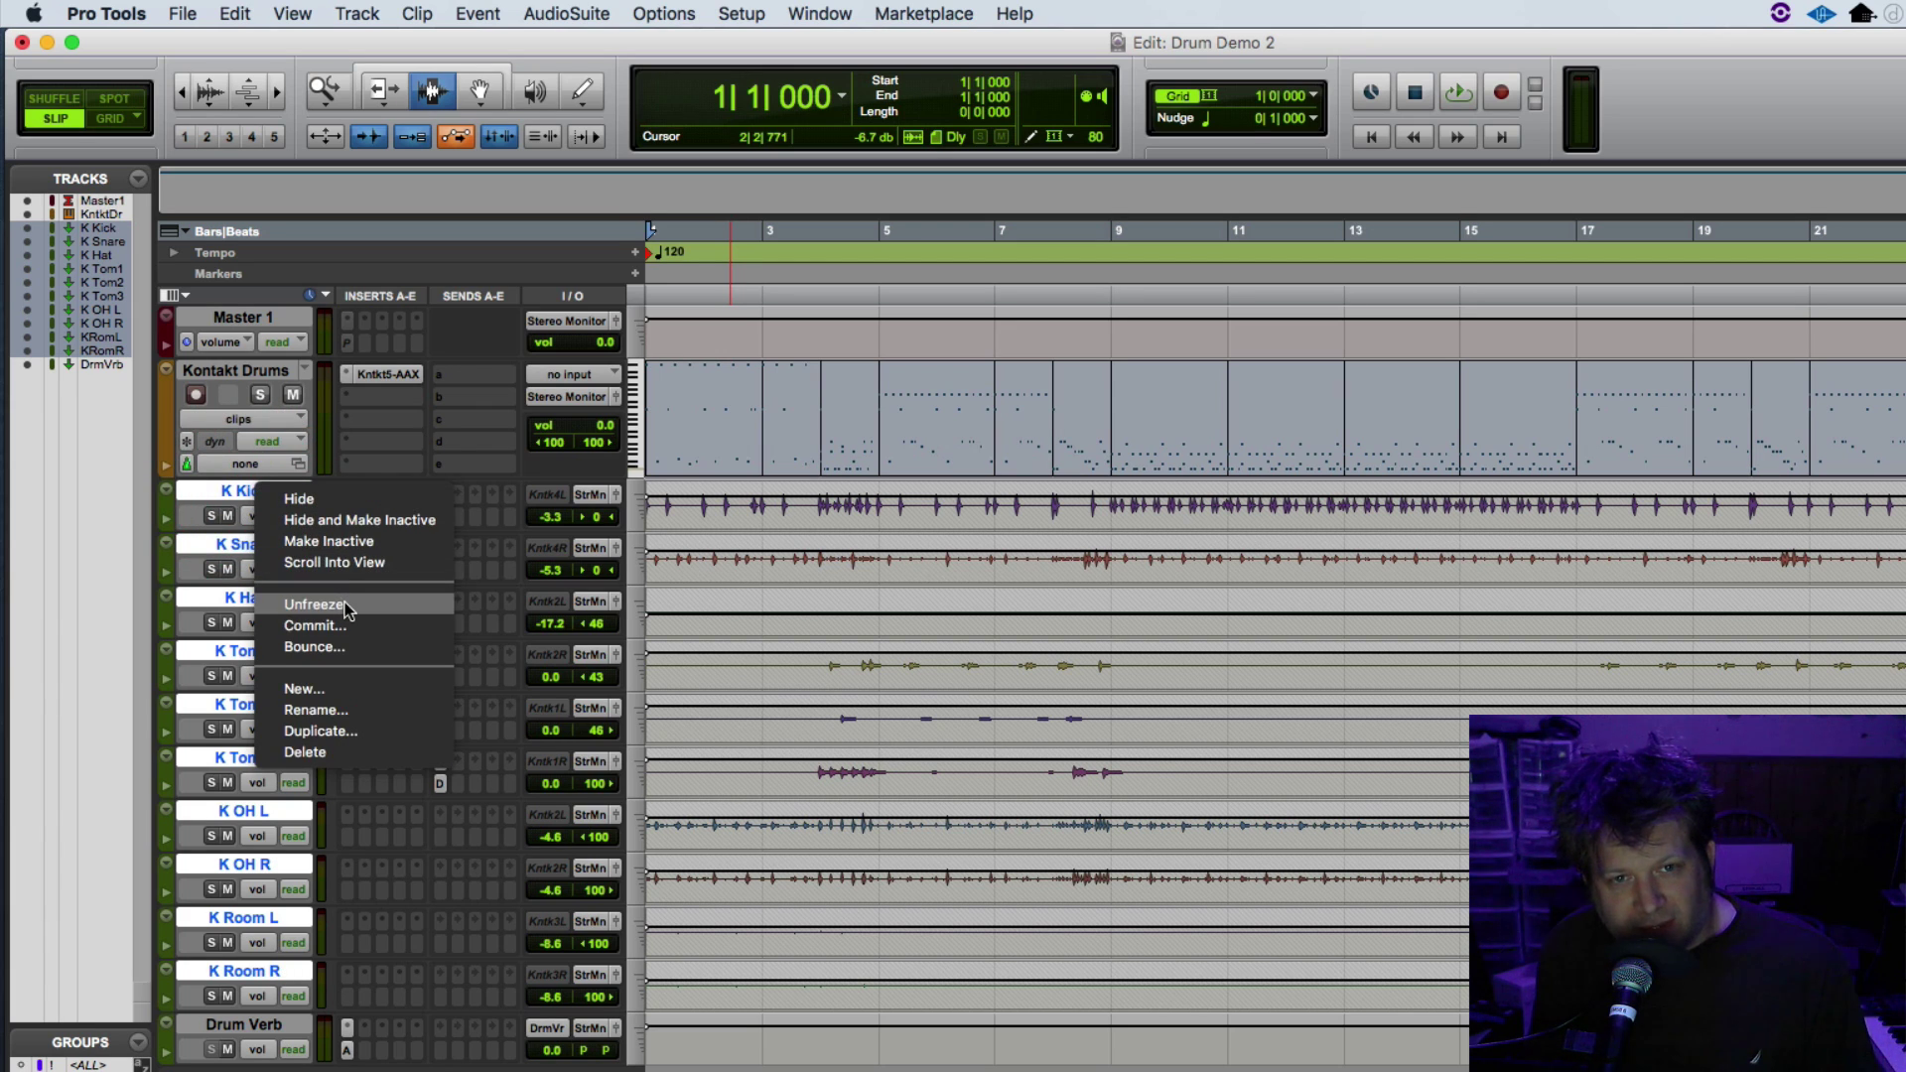
{"action": "left_click", "coordinate": [346, 605]}
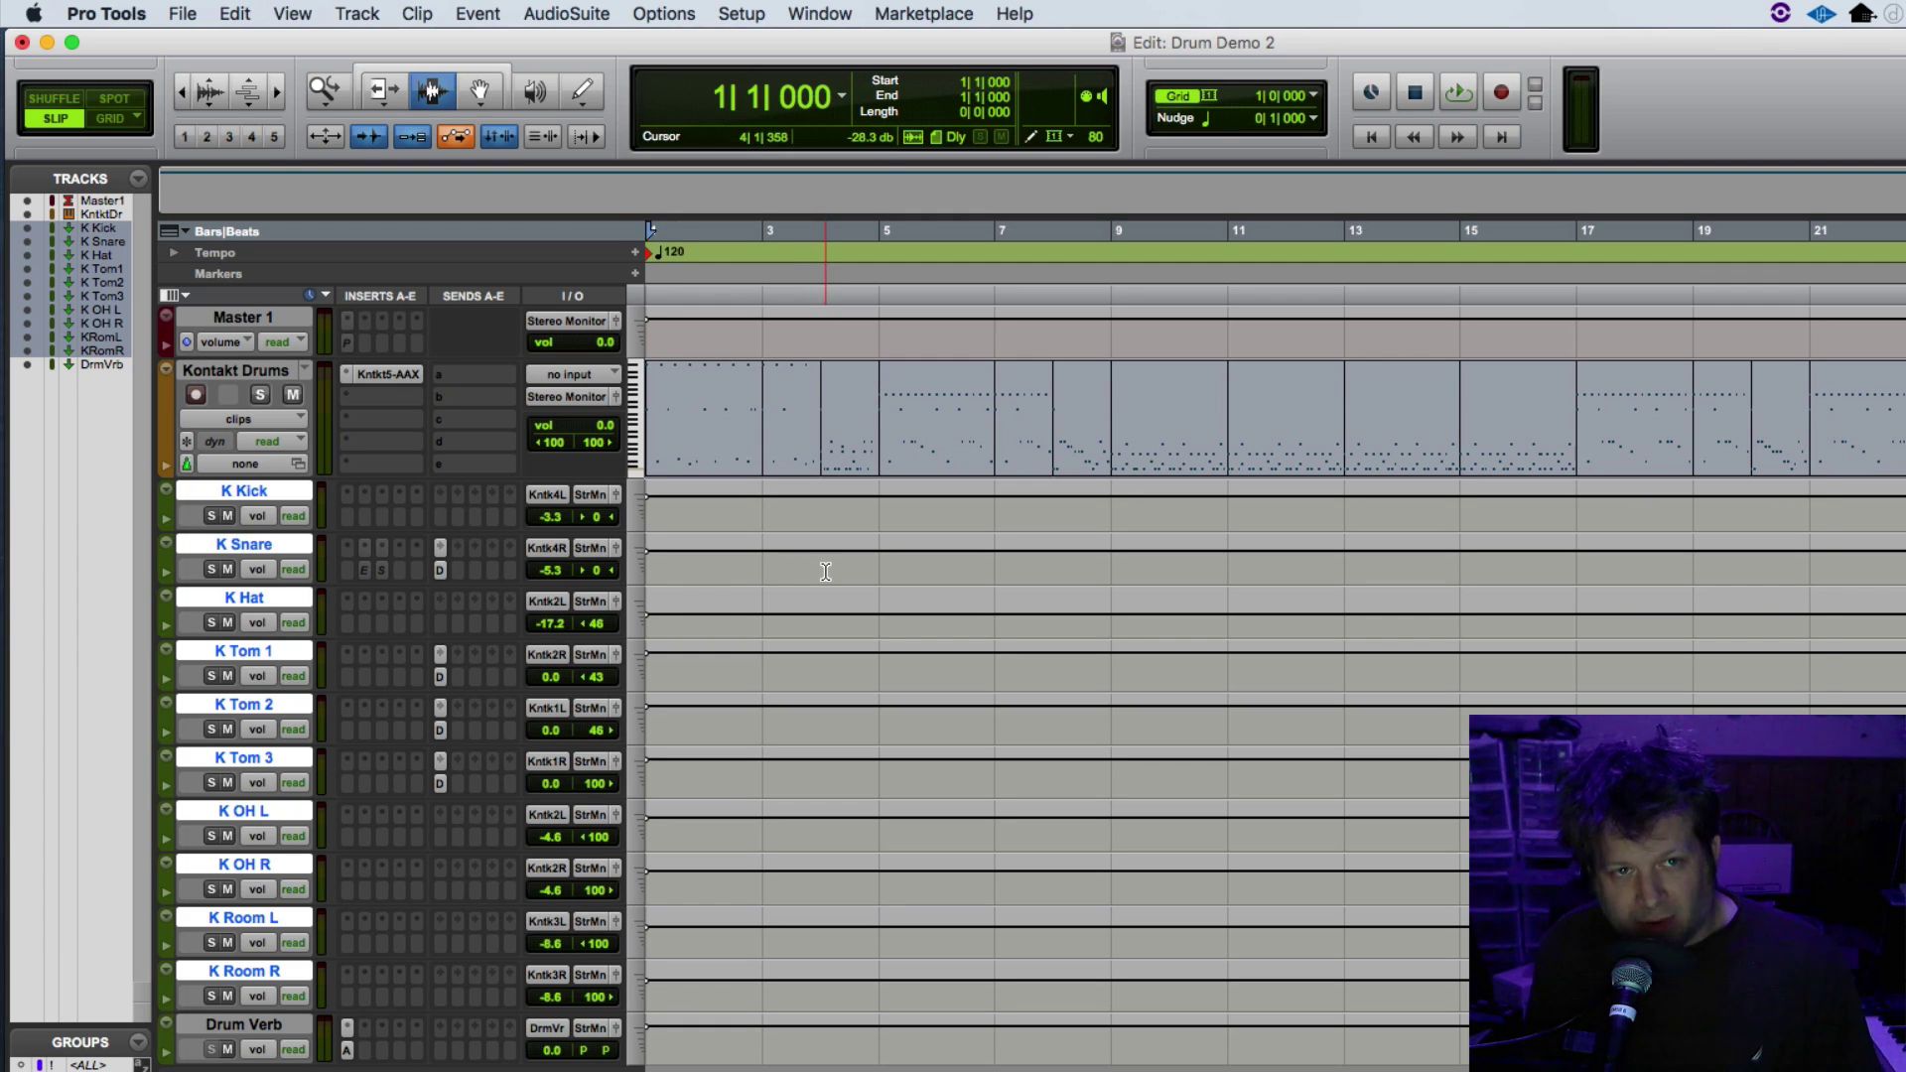
{"action": "key", "text": "space"}
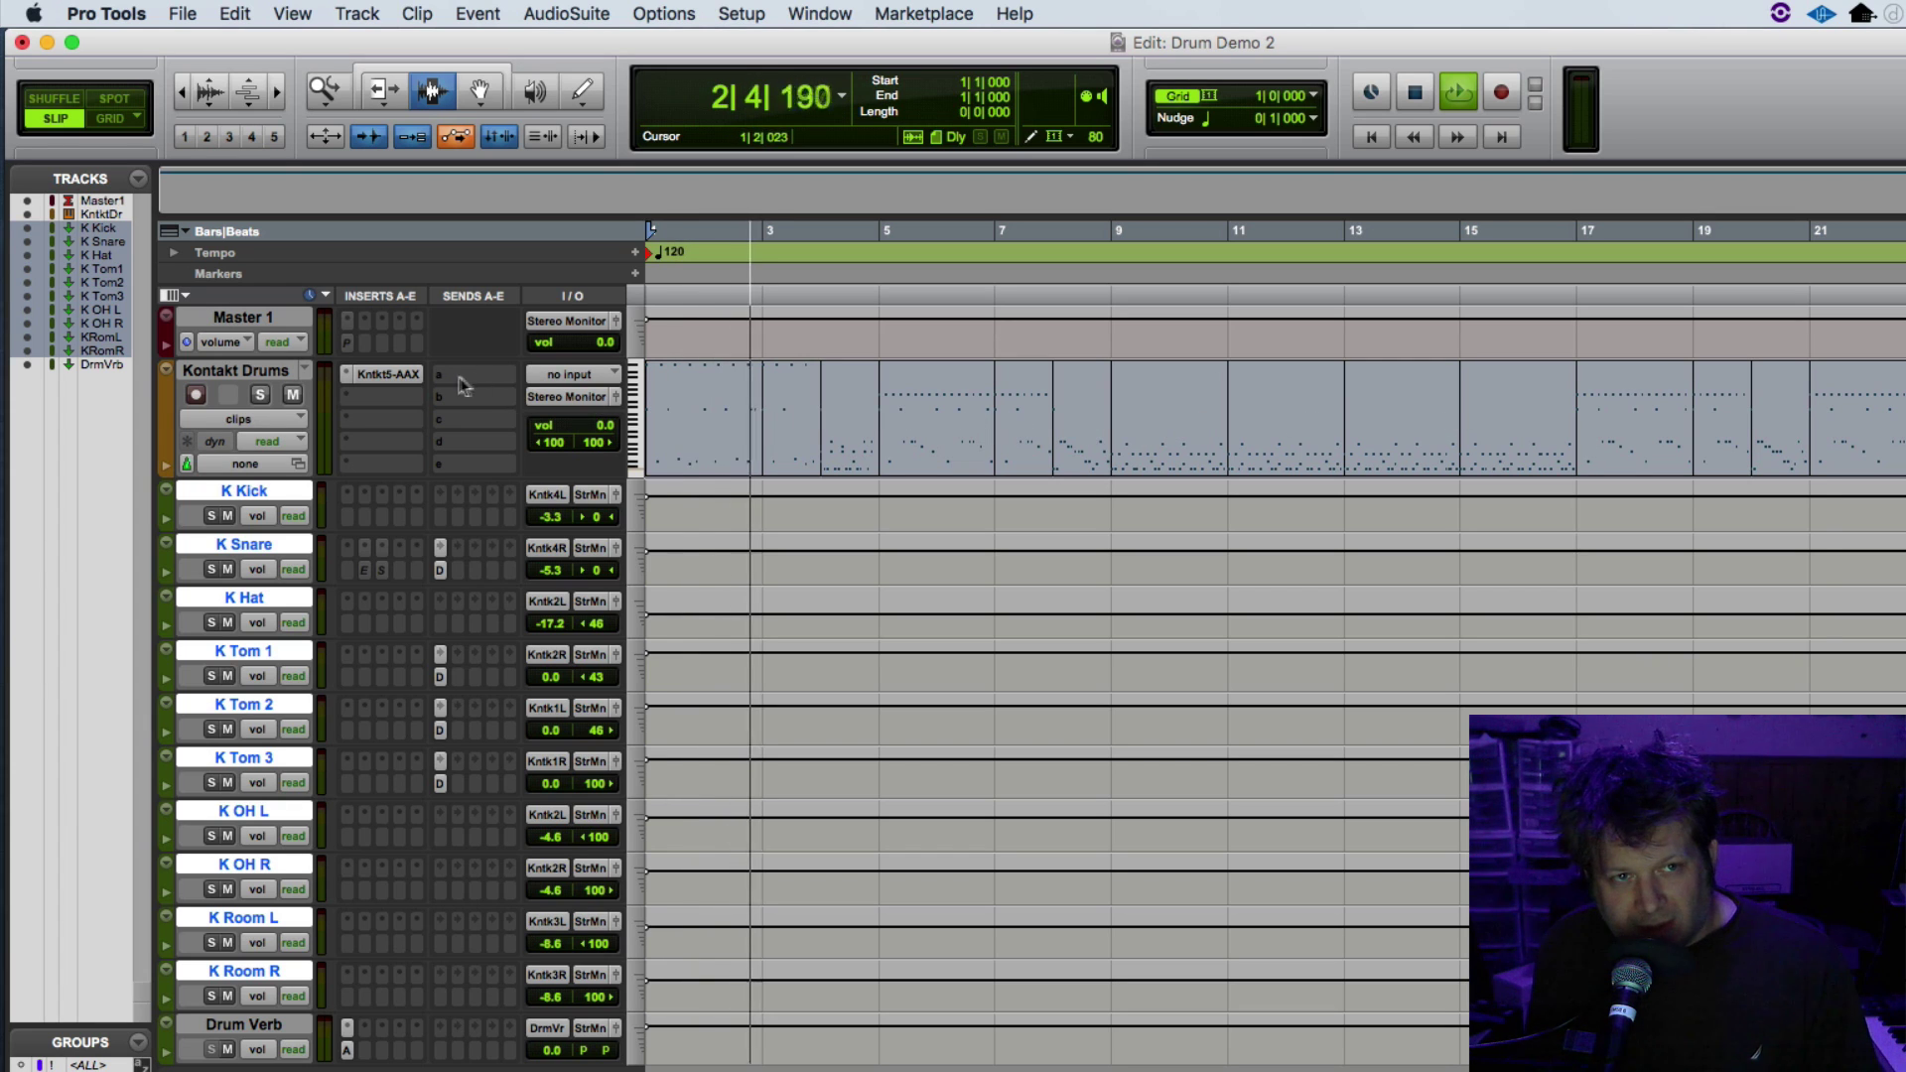
{"action": "left_click", "coordinate": [389, 382]}
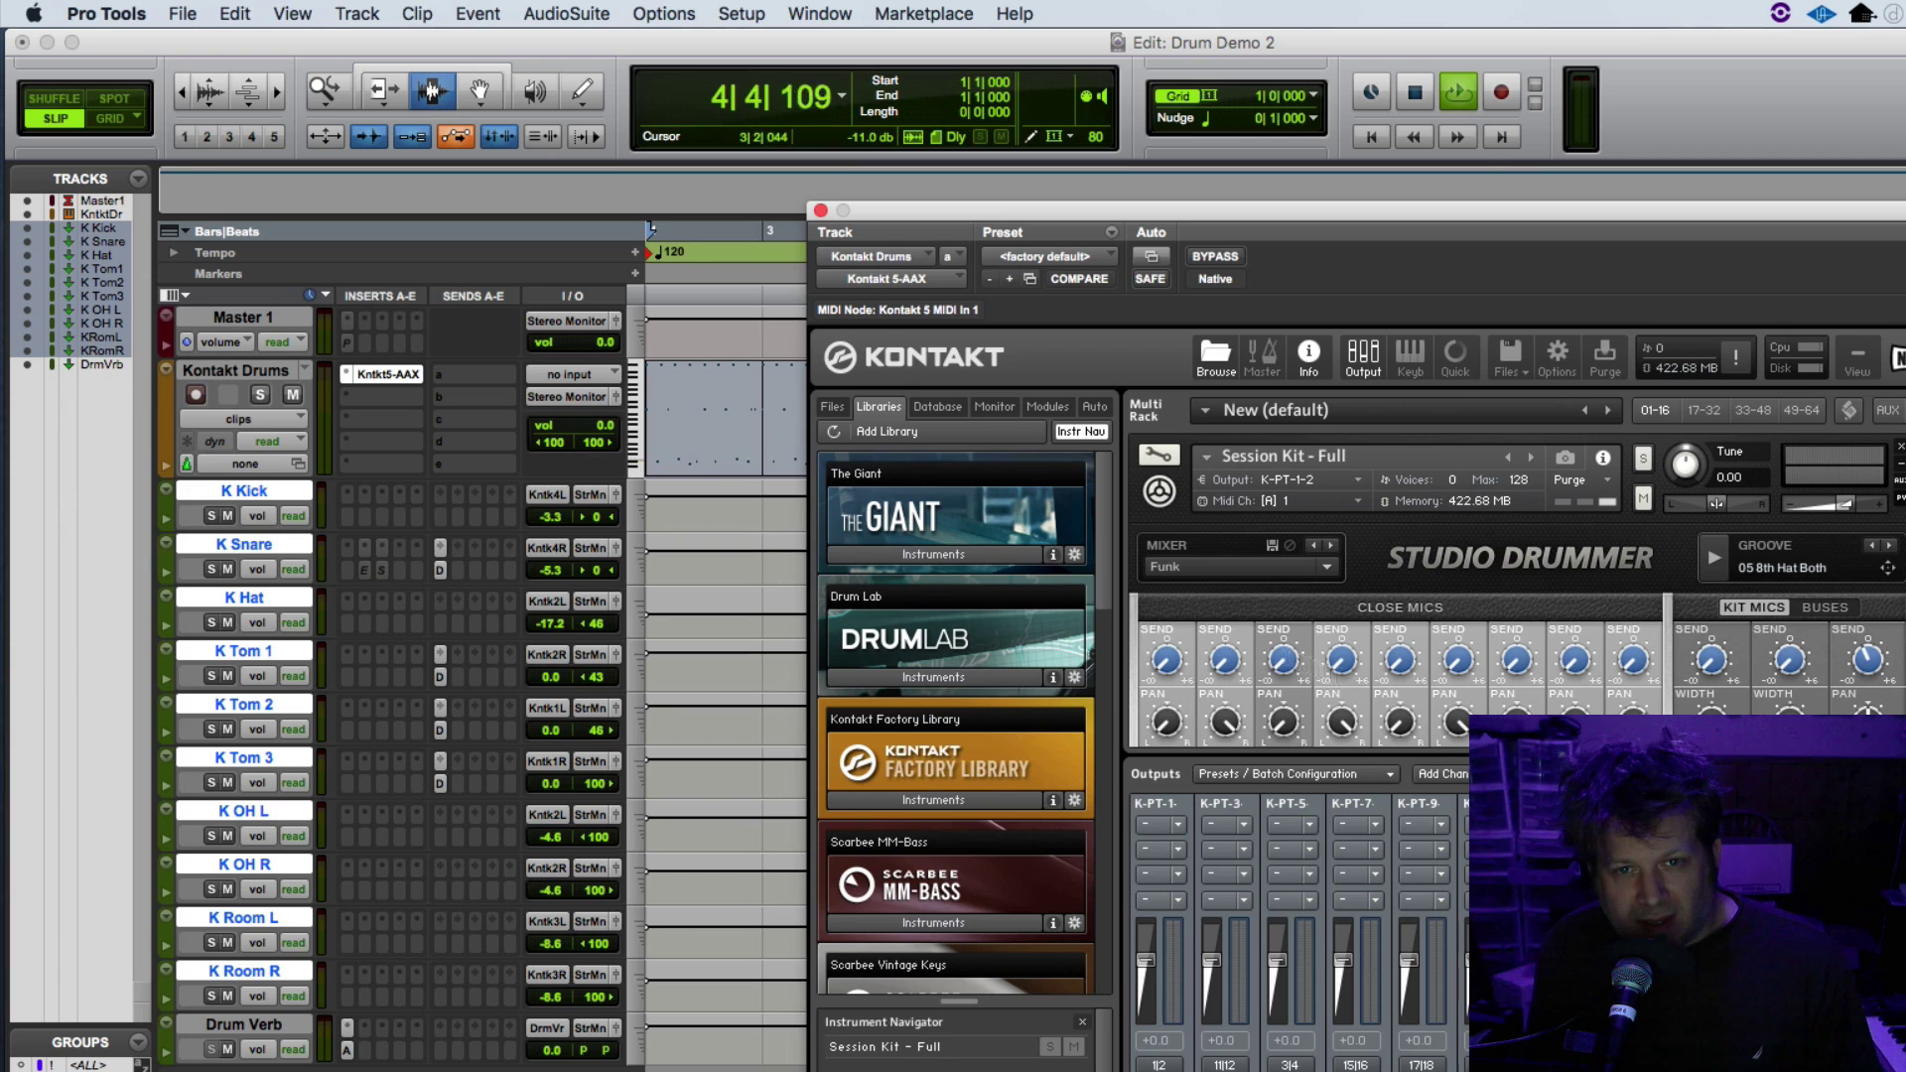
{"action": "scroll", "coordinate": [1498, 685], "scroll_direction": "down", "scroll_amount": 5}
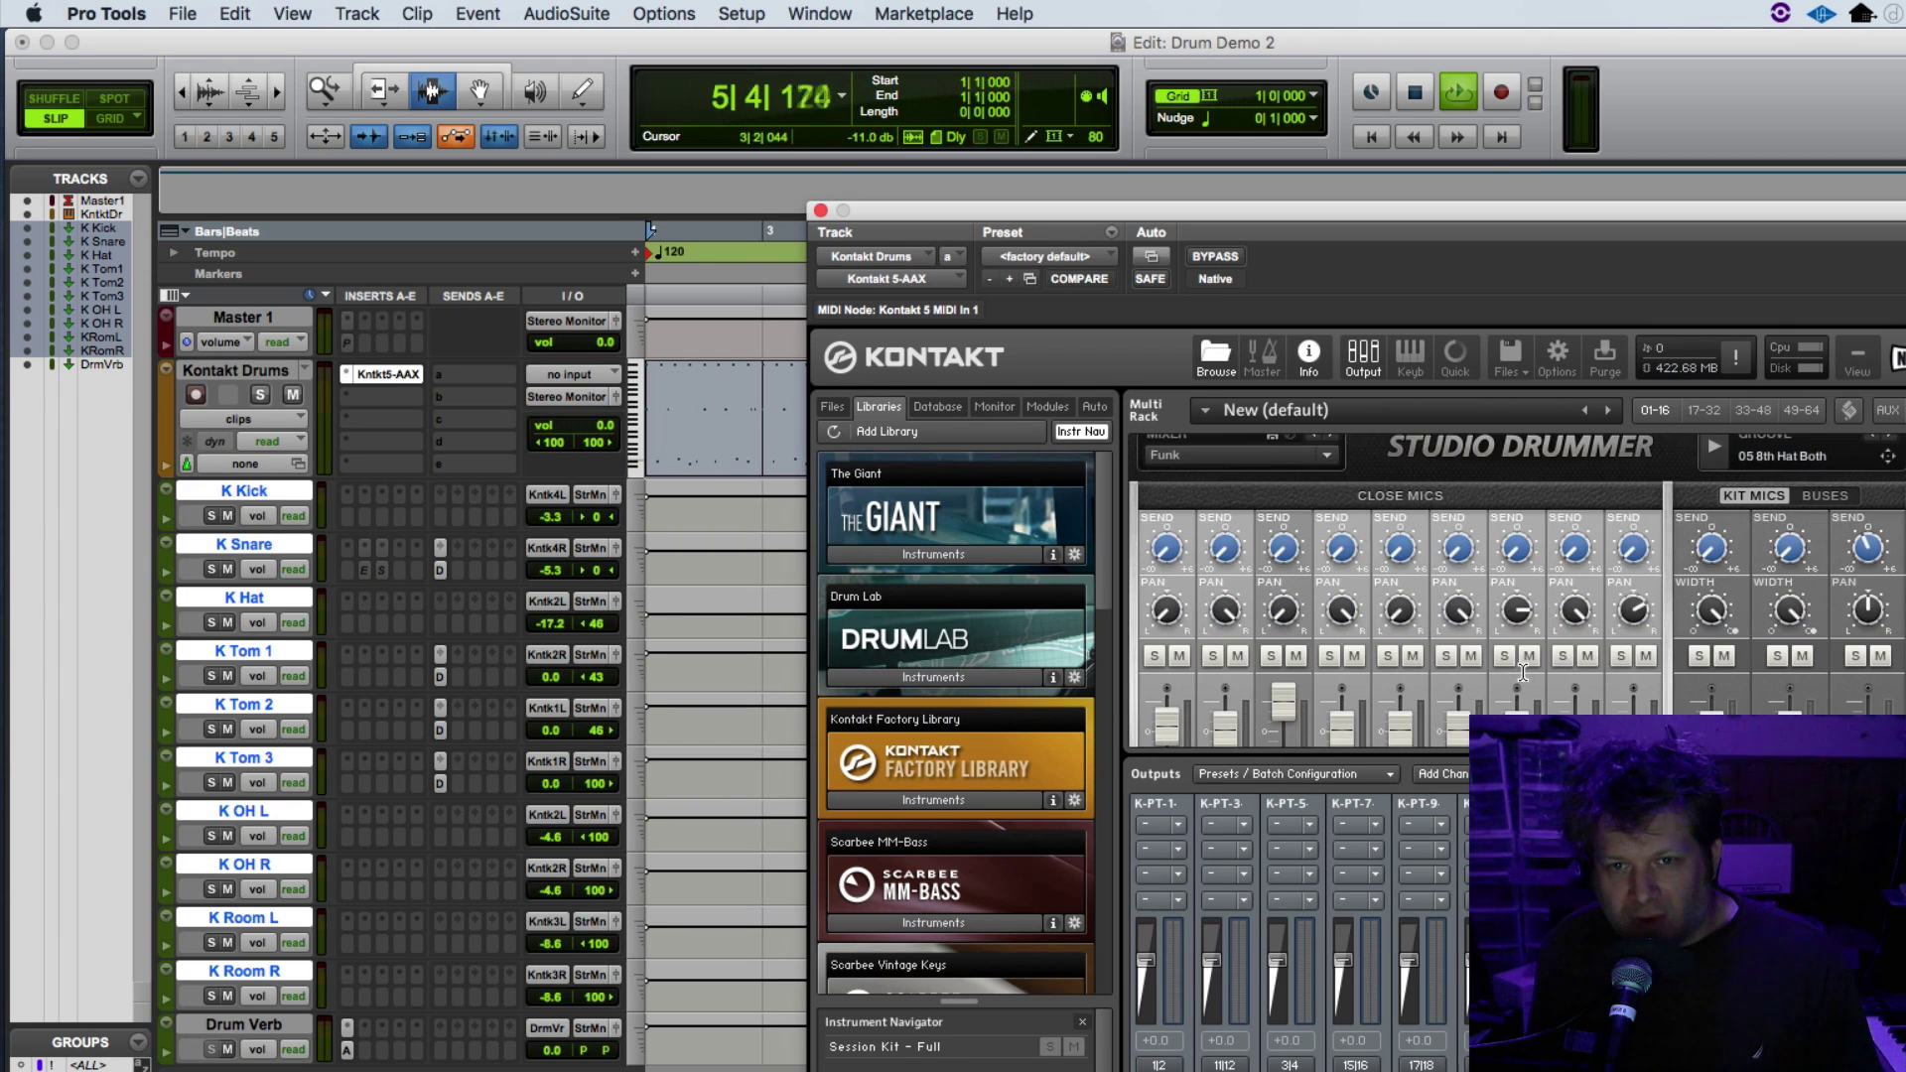
{"action": "scroll", "coordinate": [1521, 673], "scroll_direction": "down", "scroll_amount": 2}
{"action": "key", "text": "space"}
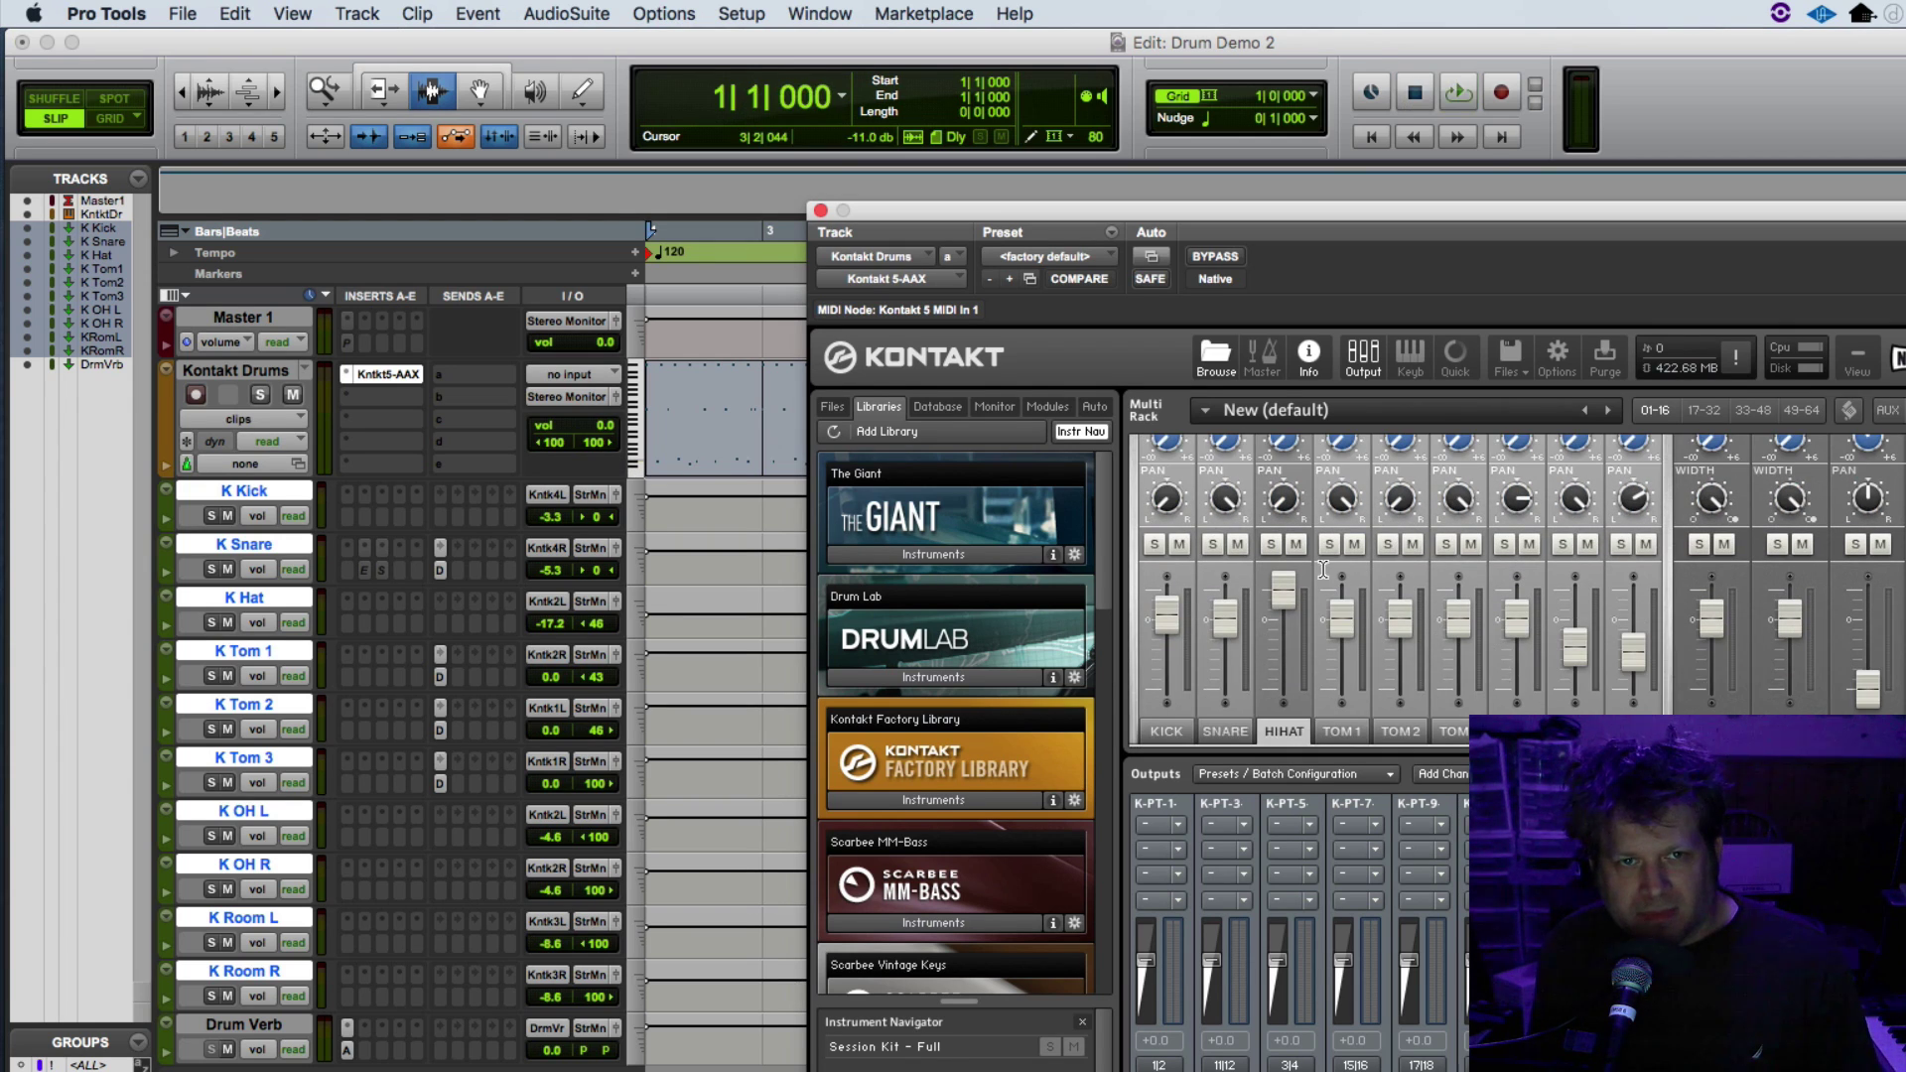
{"action": "left_click", "coordinate": [820, 212]}
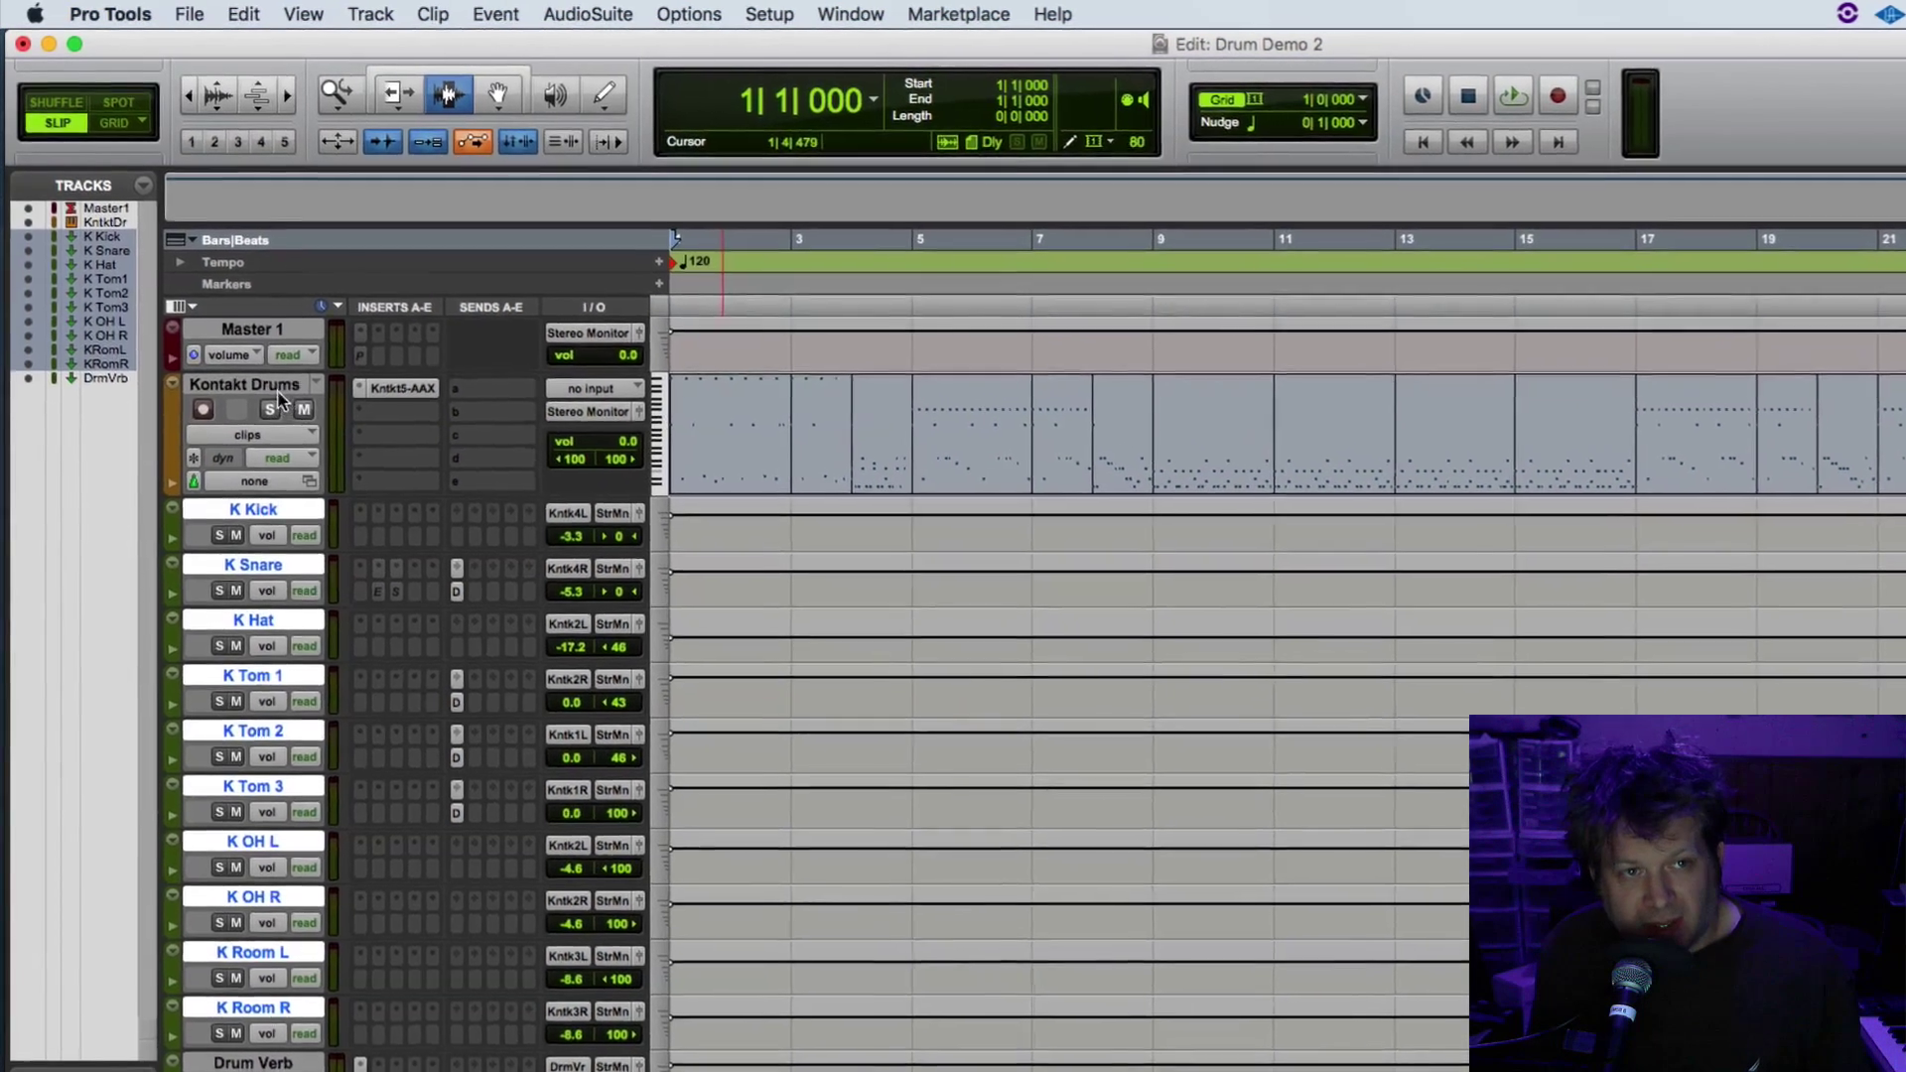
{"action": "left_click", "coordinate": [276, 387]}
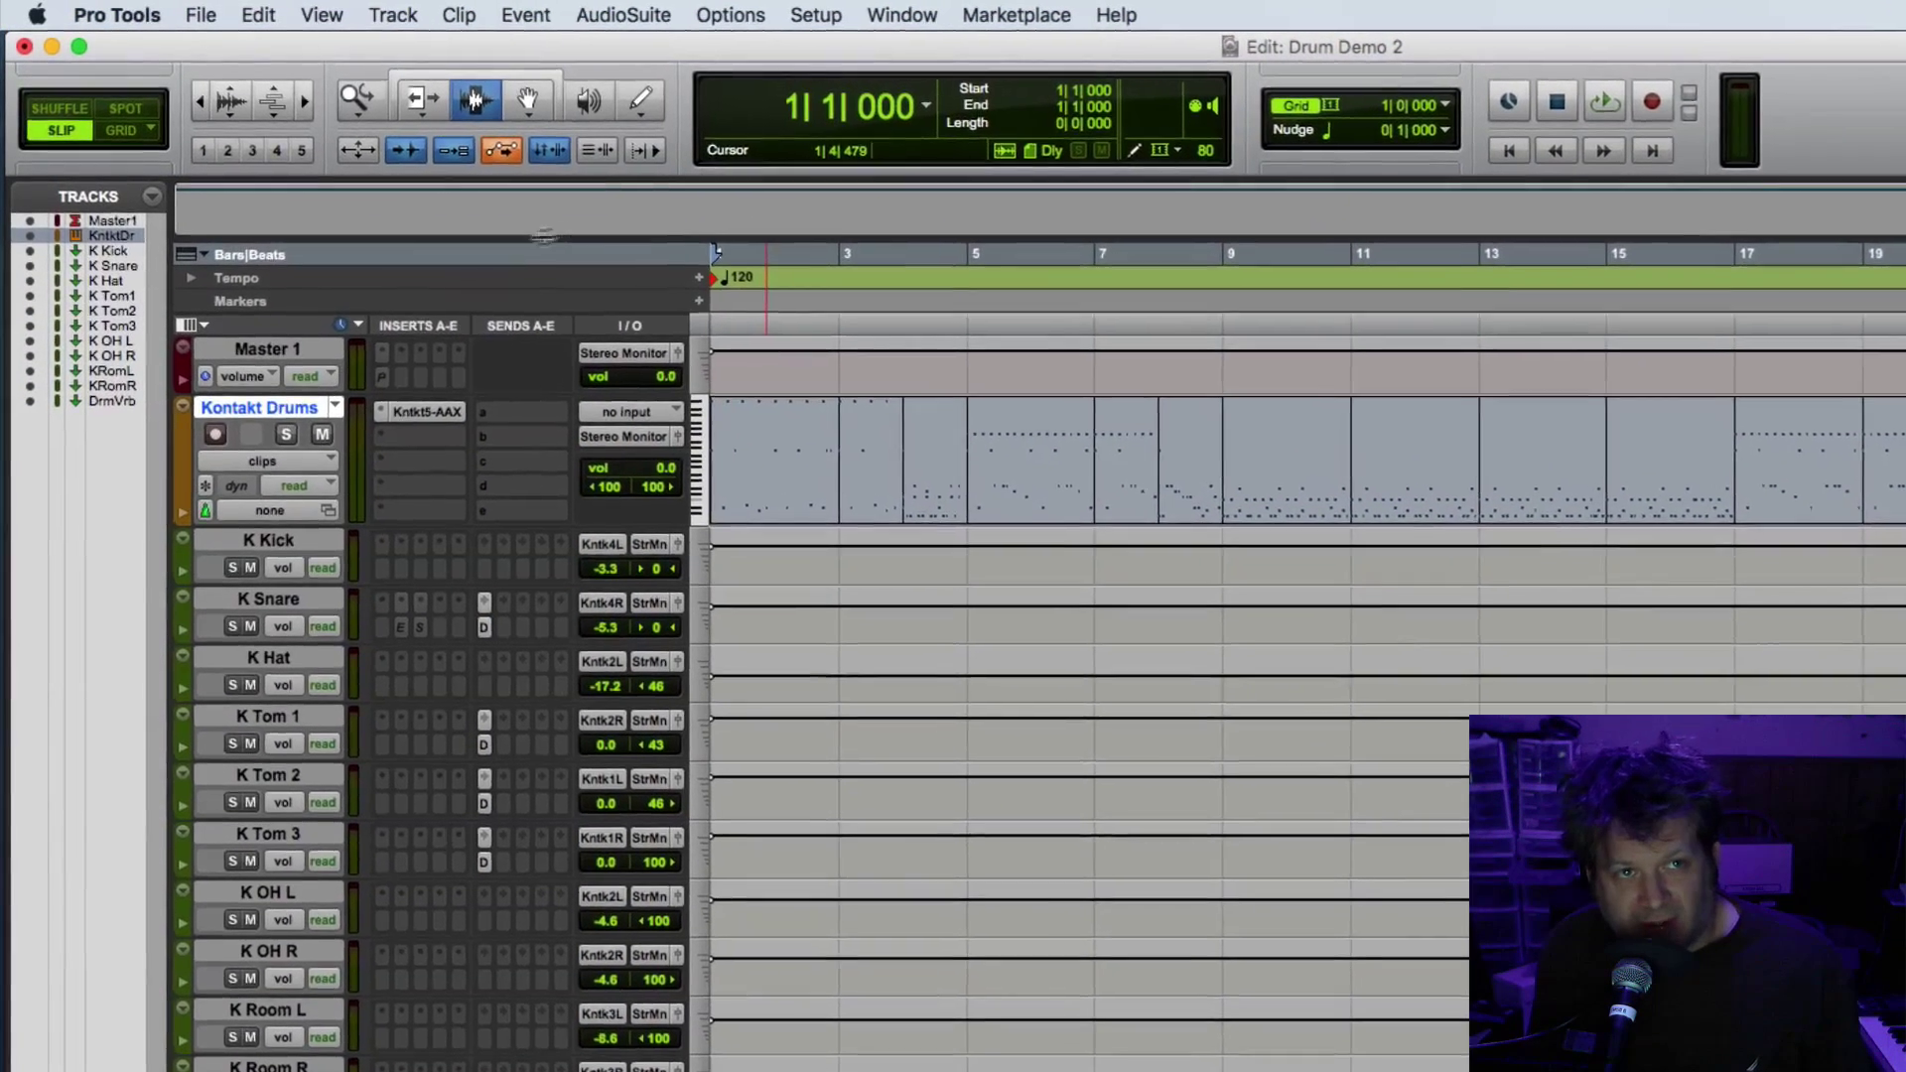
{"action": "left_click", "coordinate": [381, 14]}
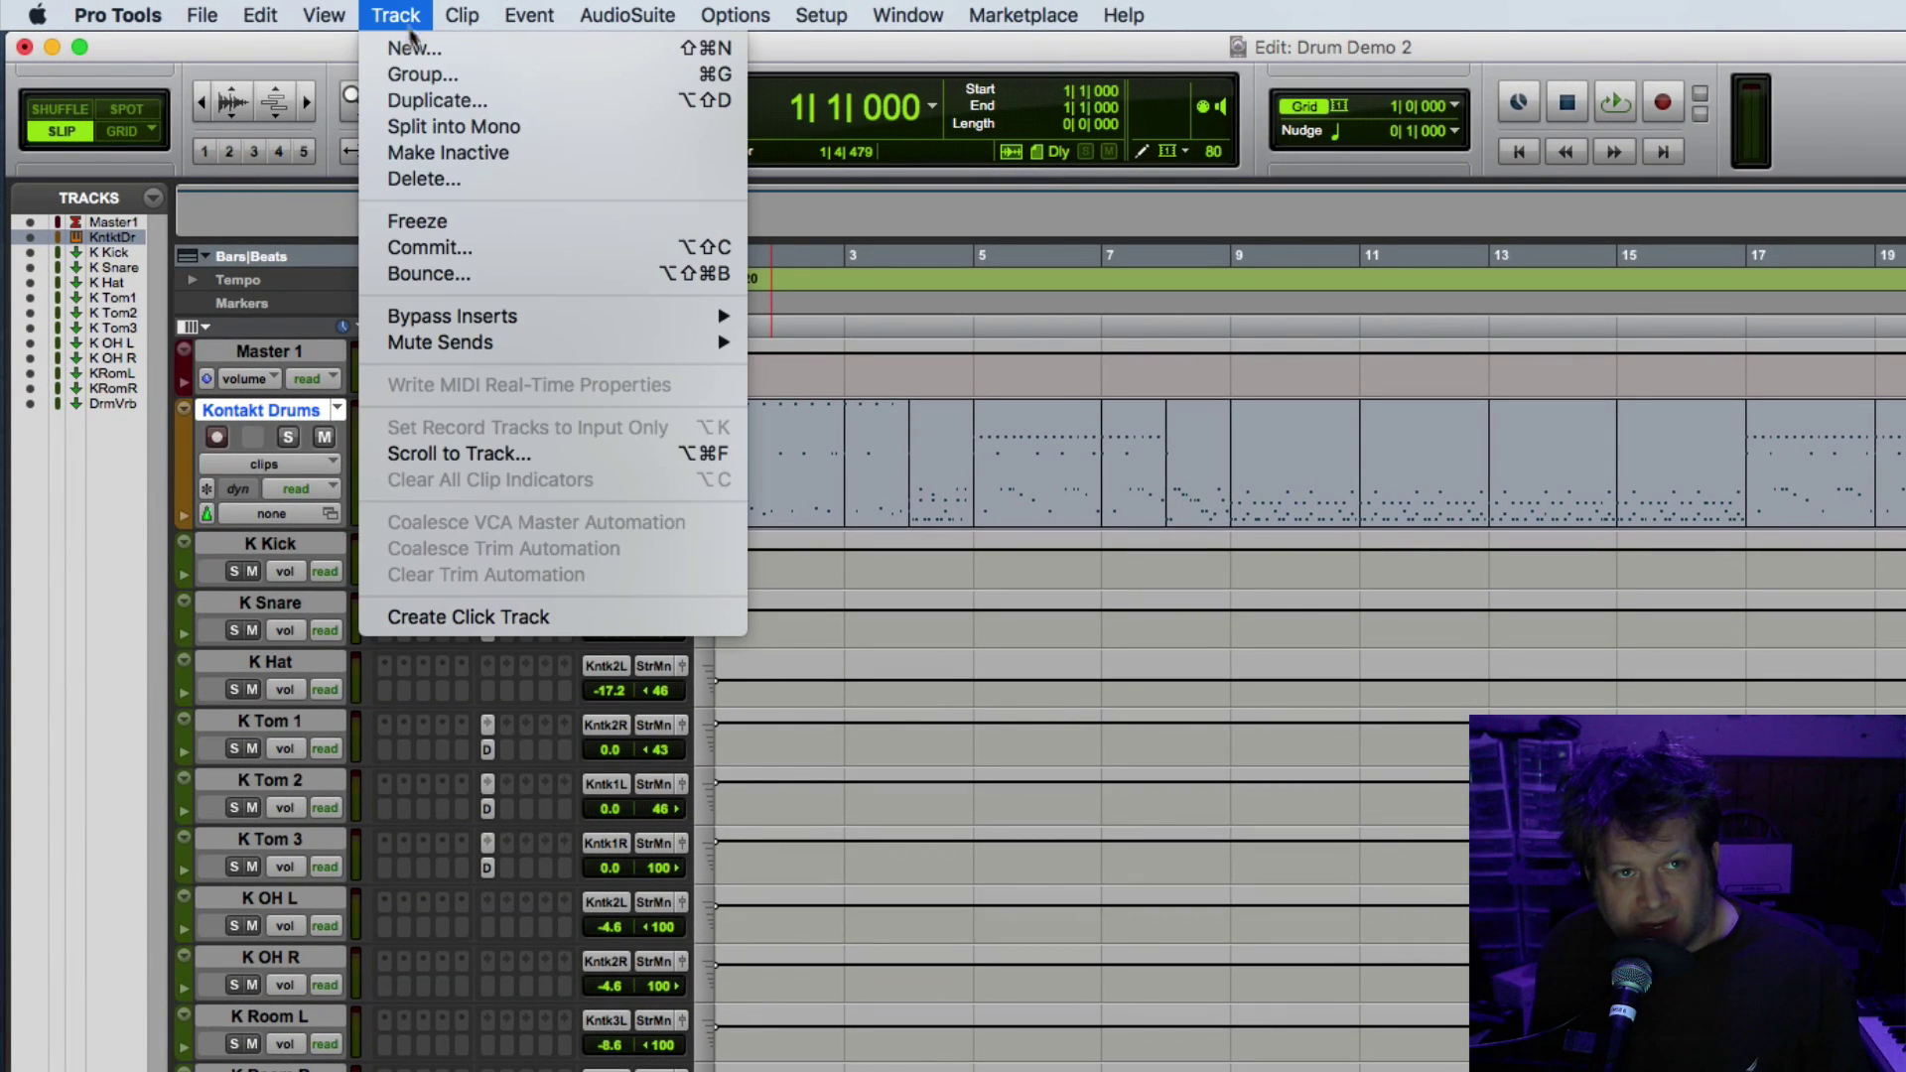
{"action": "left_click", "coordinate": [413, 46]}
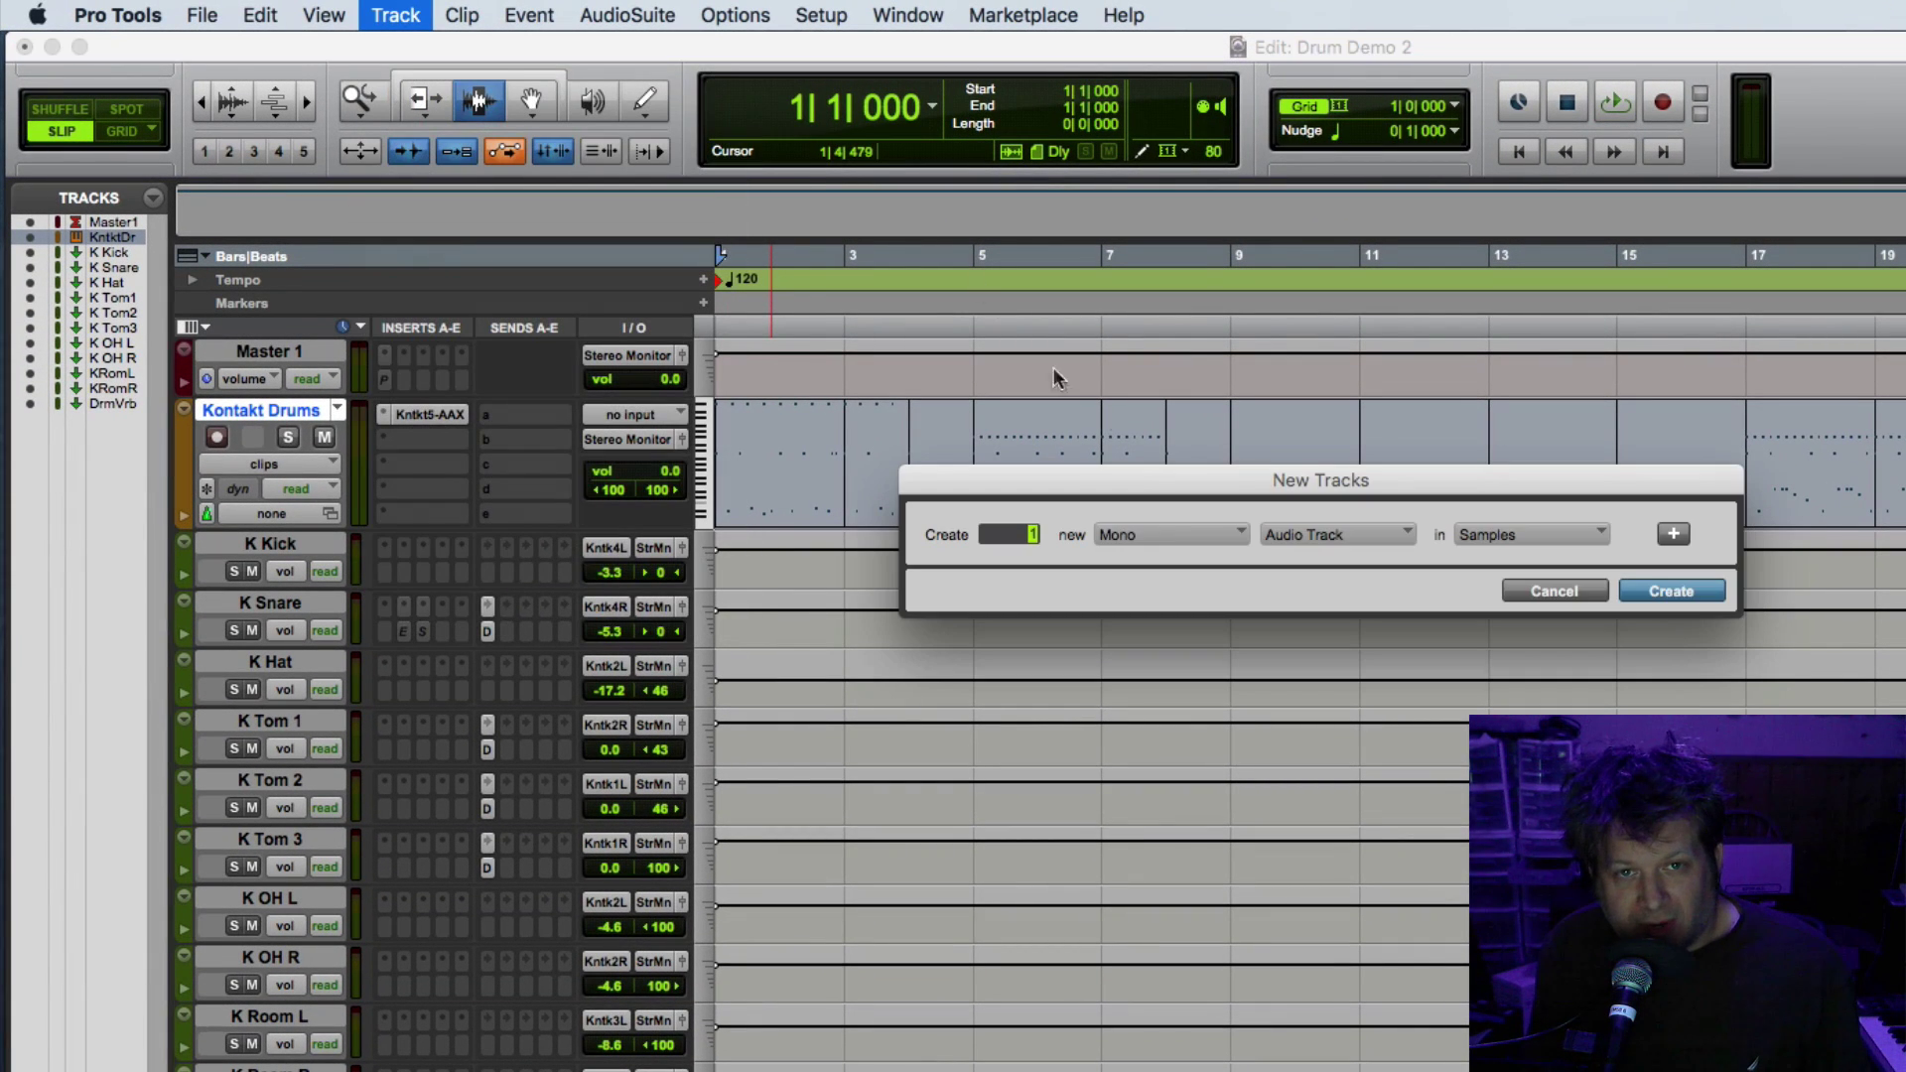
{"action": "left_click", "coordinate": [1167, 532]}
{"action": "left_click", "coordinate": [1191, 566]}
{"action": "left_click", "coordinate": [1335, 534]}
{"action": "left_click", "coordinate": [1410, 660]}
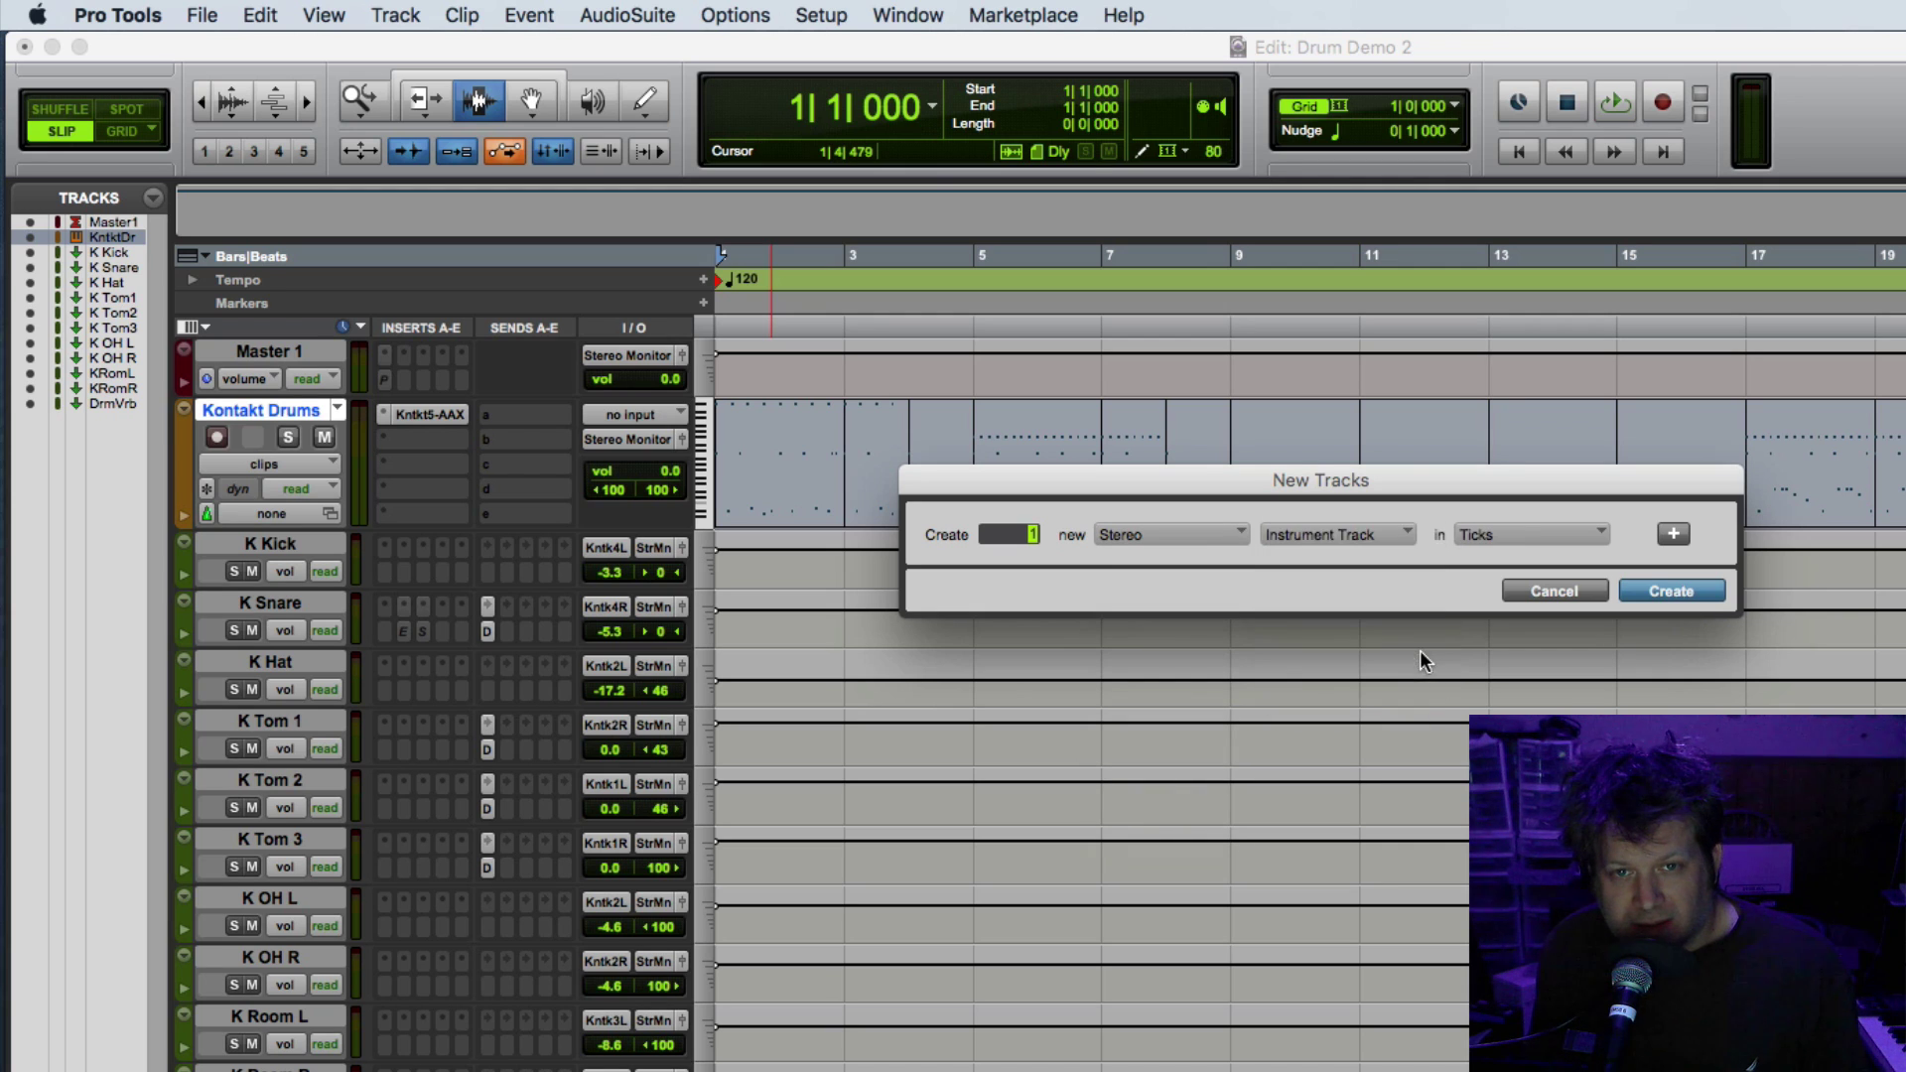
{"action": "left_click", "coordinate": [1671, 592]}
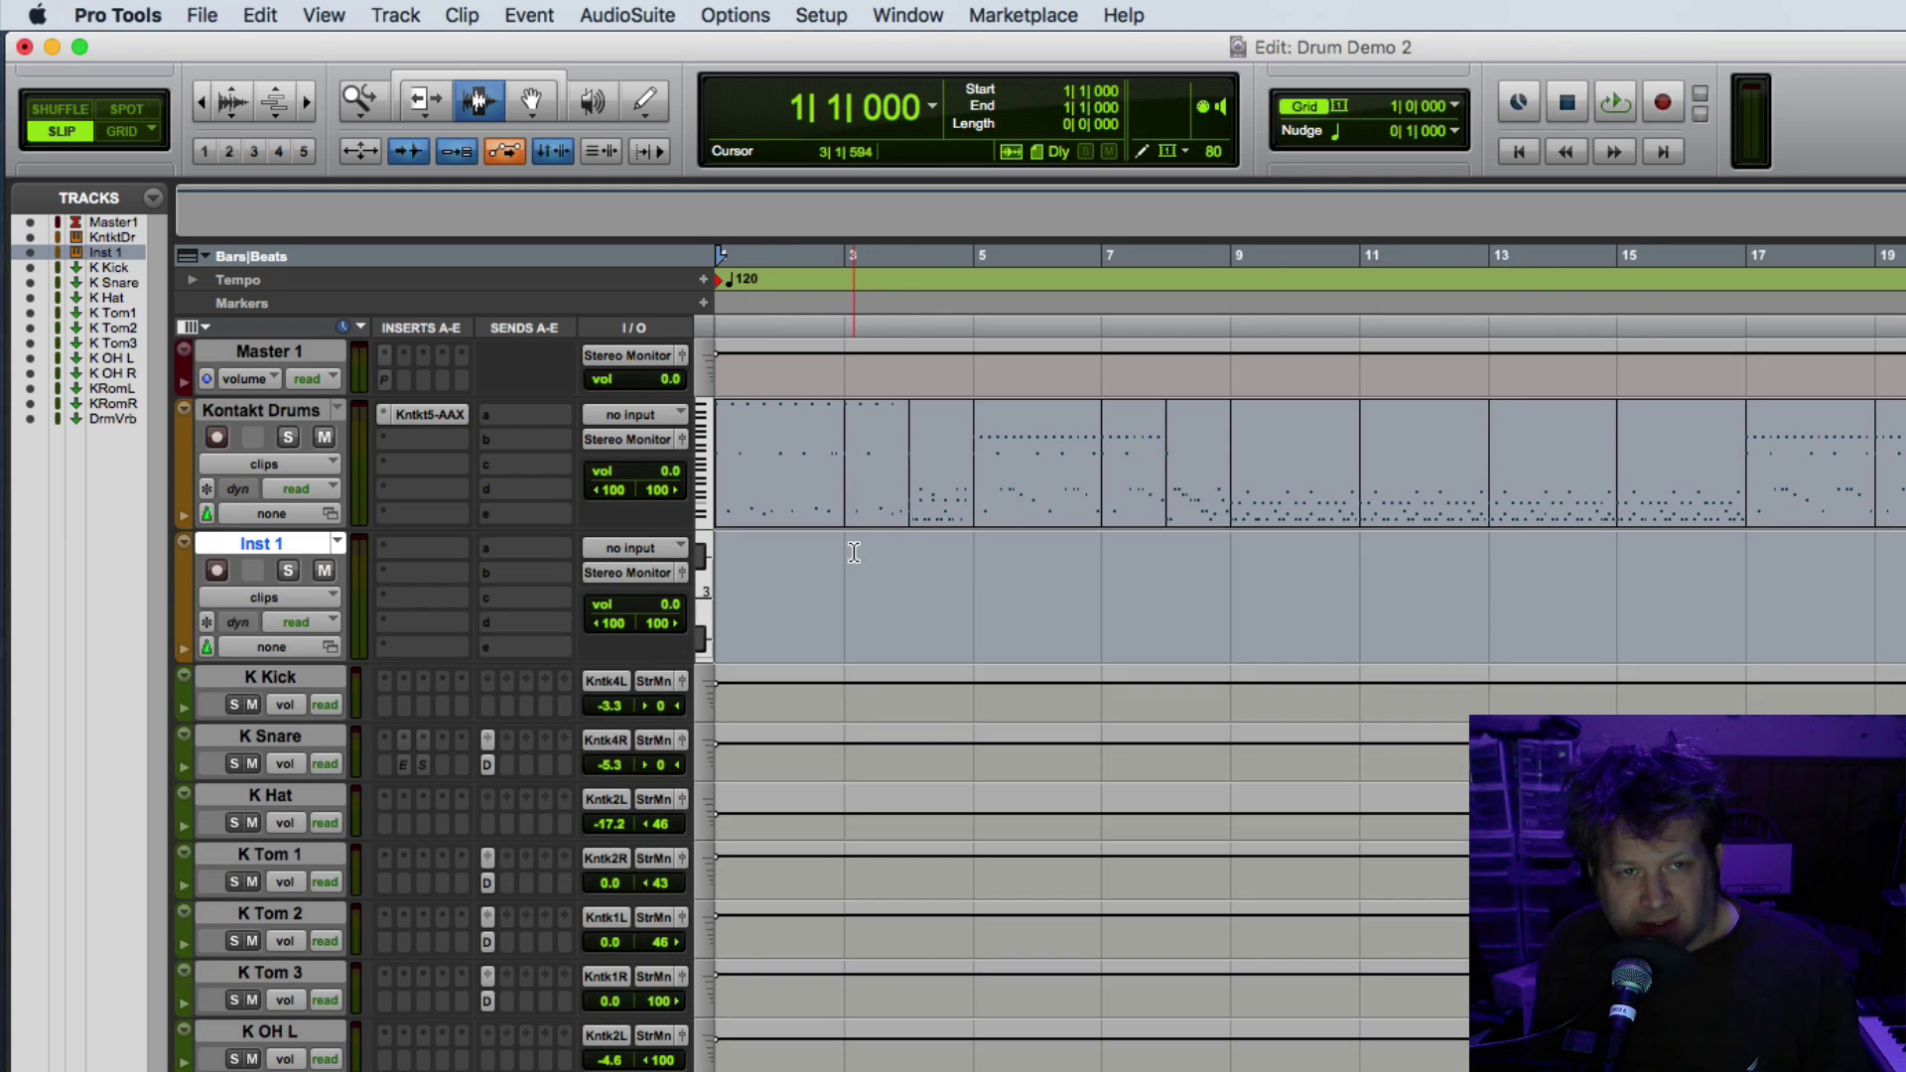
{"action": "left_click_drag", "start_coordinate": [441, 416], "coordinate": [458, 547]}
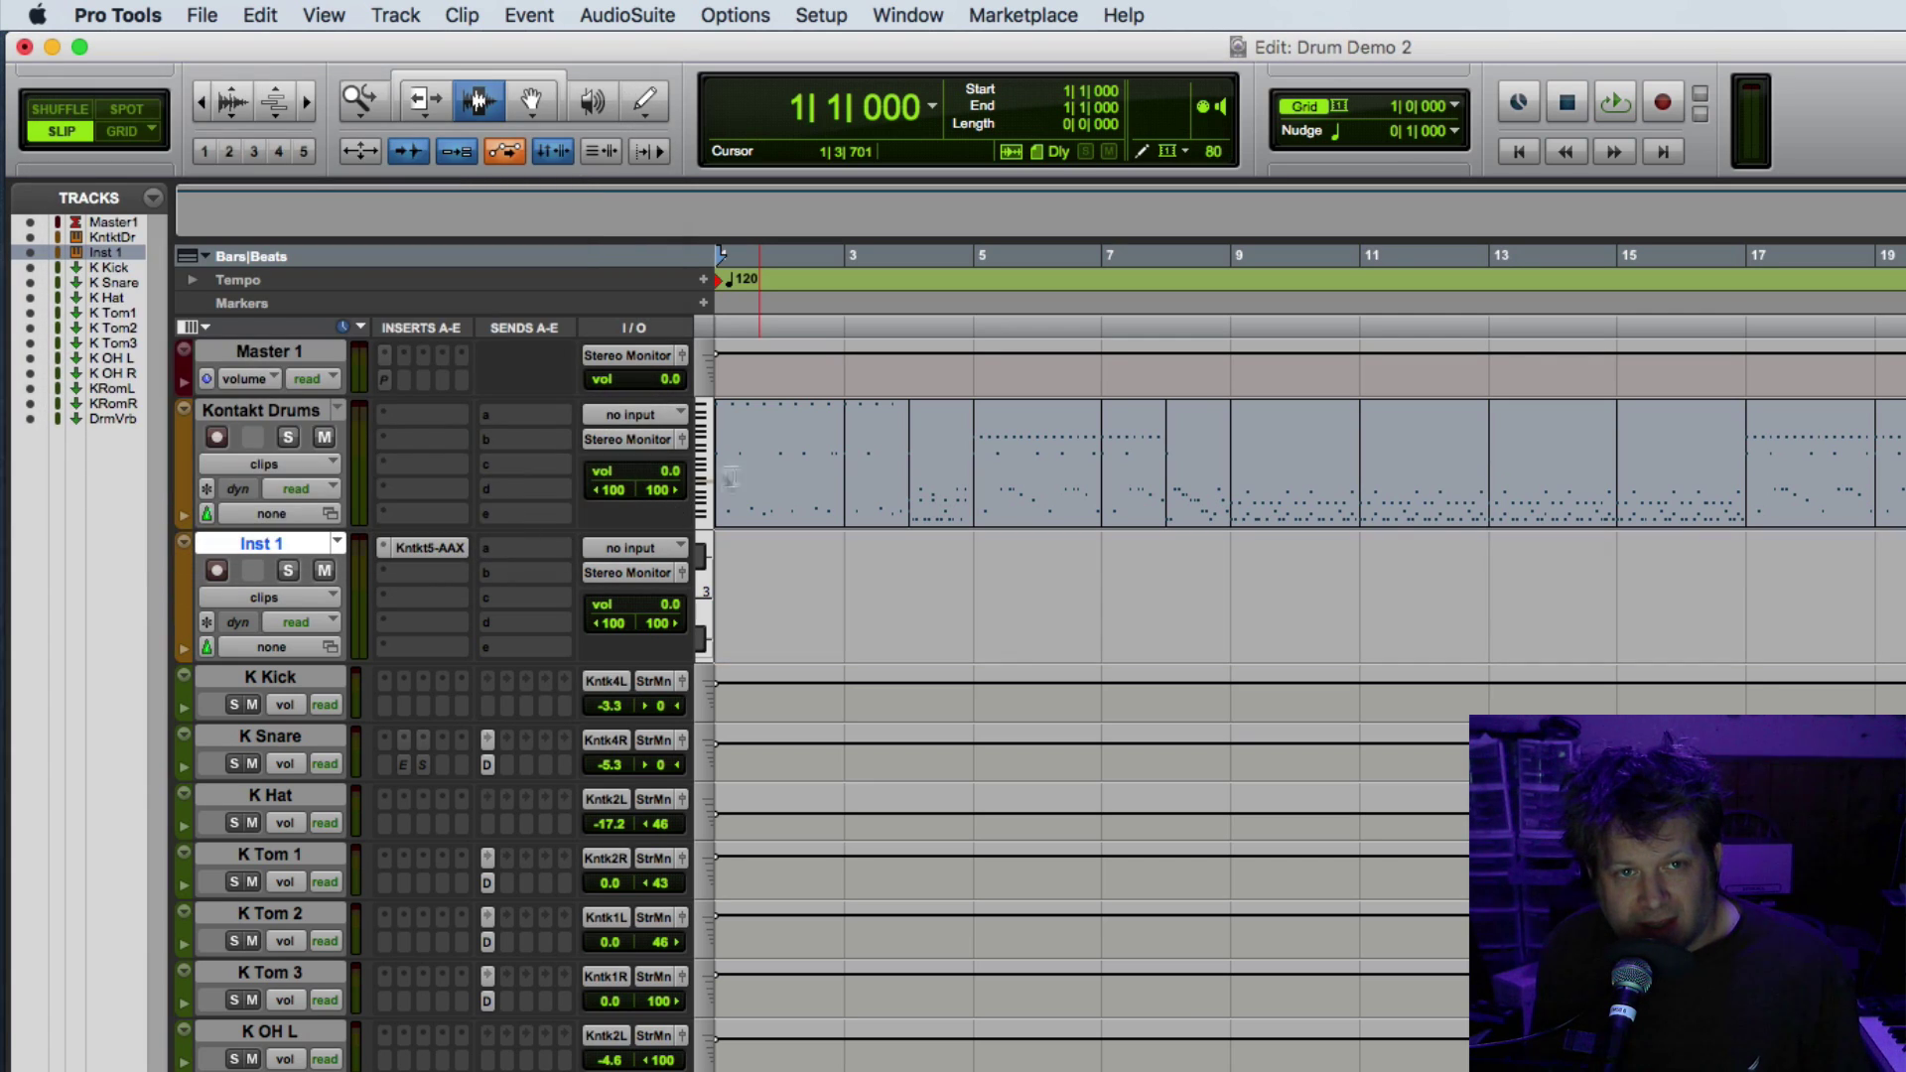
{"action": "double_click", "coordinate": [795, 479]}
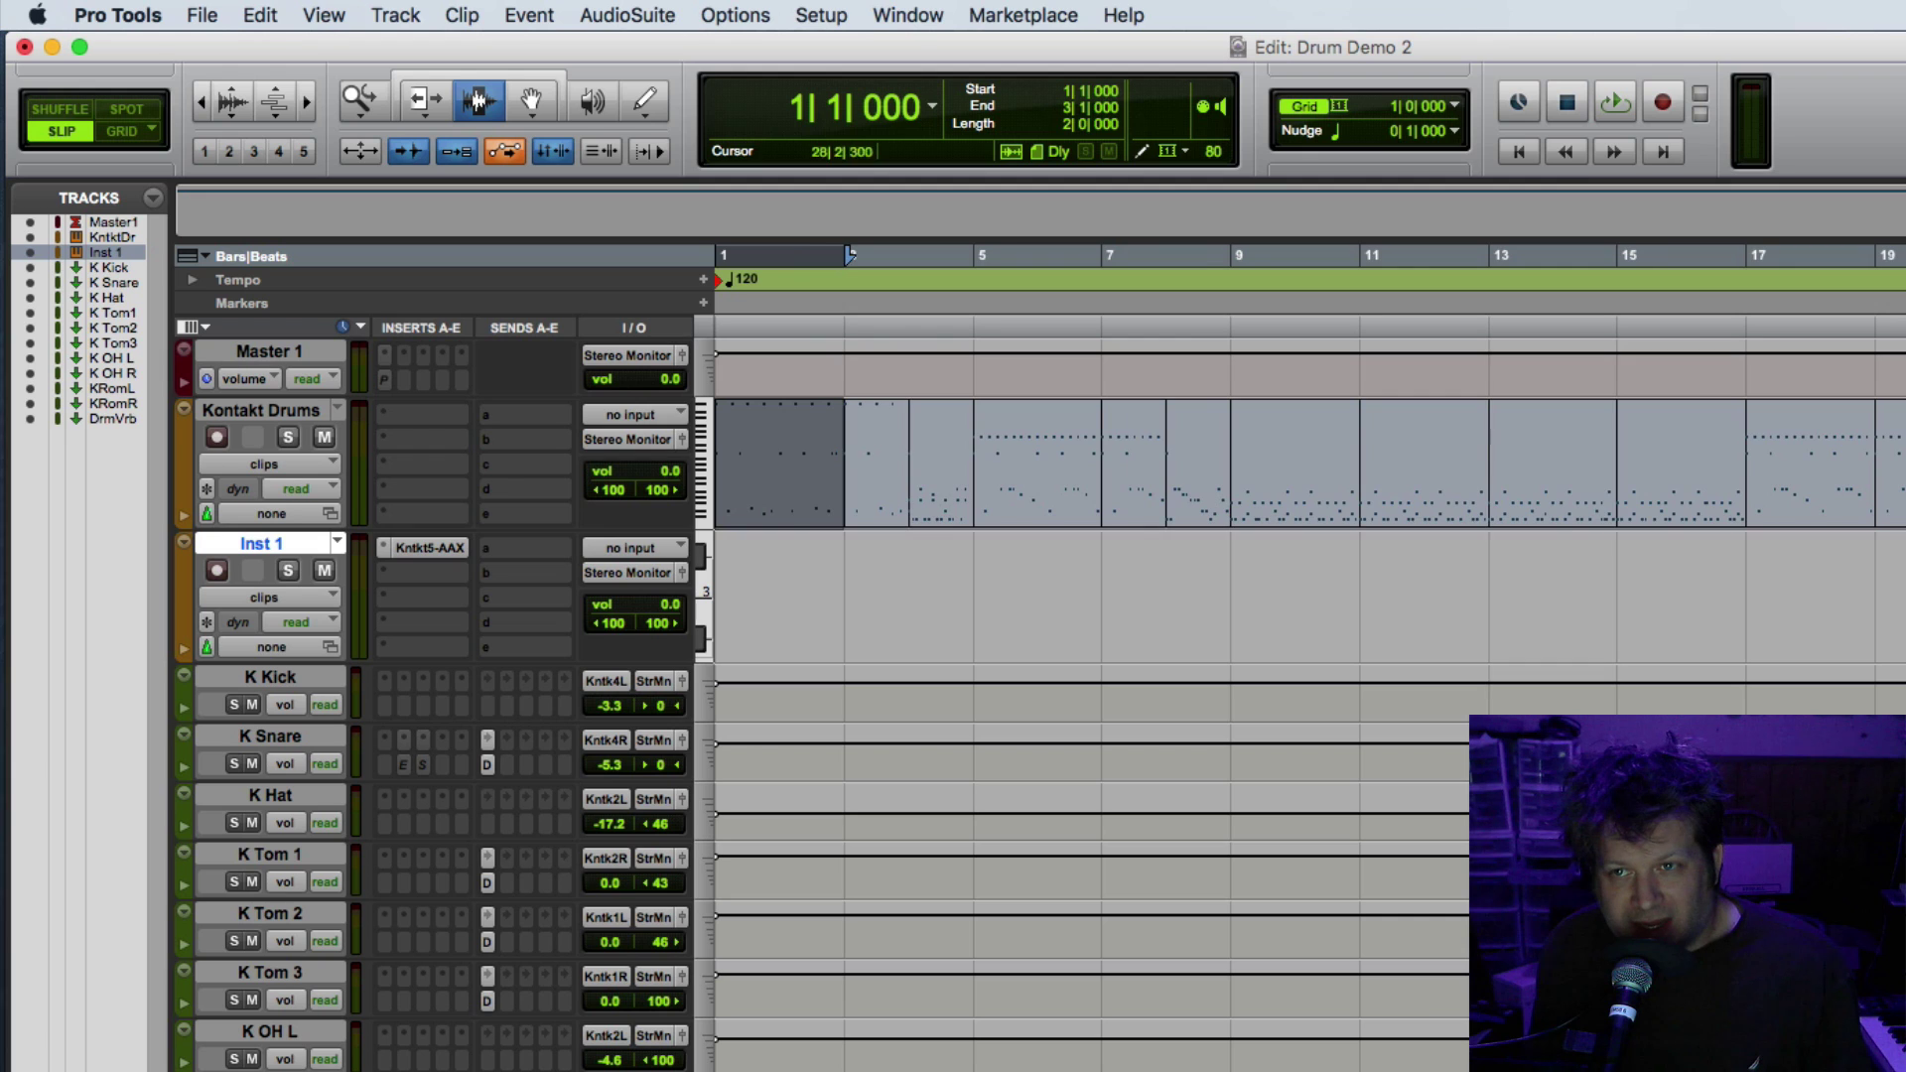
{"action": "key", "text": "alt+shift+Return"}
{"action": "left_click", "coordinate": [529, 103]}
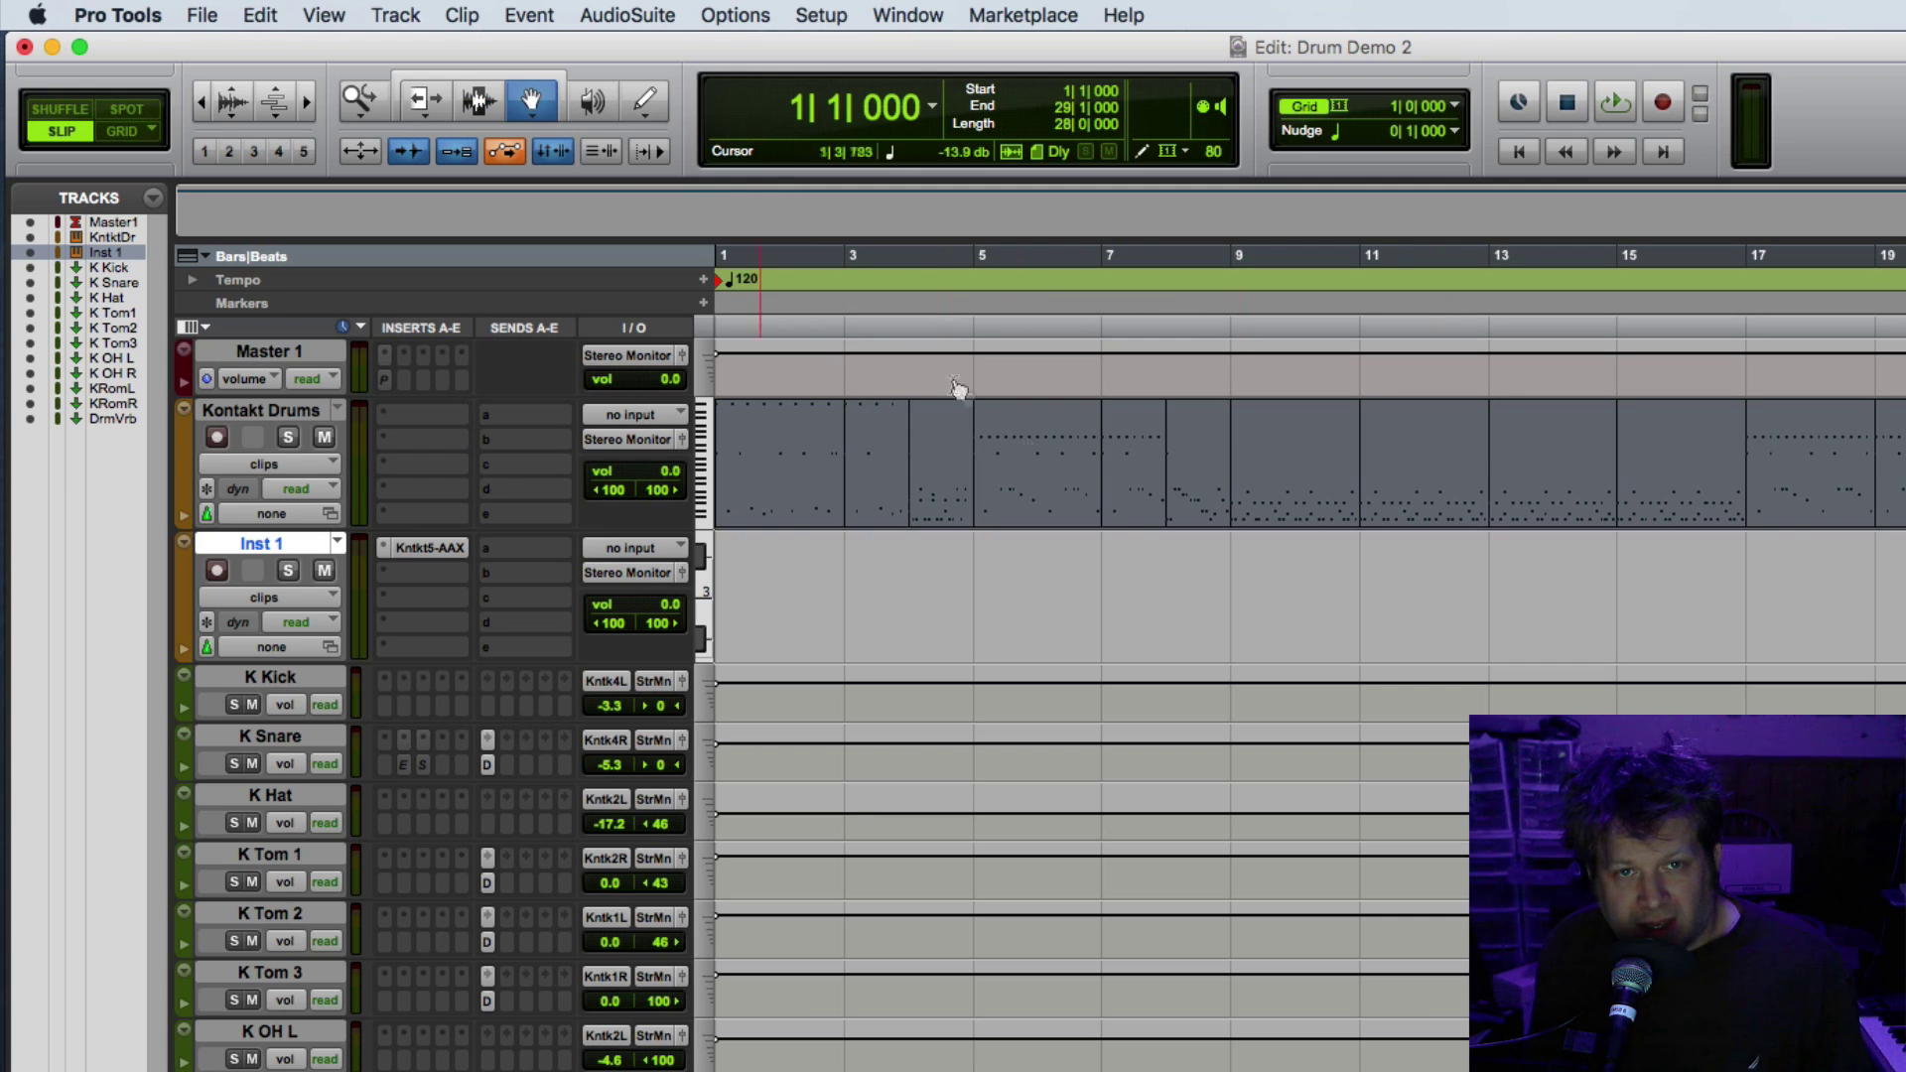
{"action": "left_click_drag", "start_coordinate": [1140, 520], "coordinate": [1149, 581]}
{"action": "left_click", "coordinate": [479, 103]}
{"action": "left_click", "coordinate": [988, 558]}
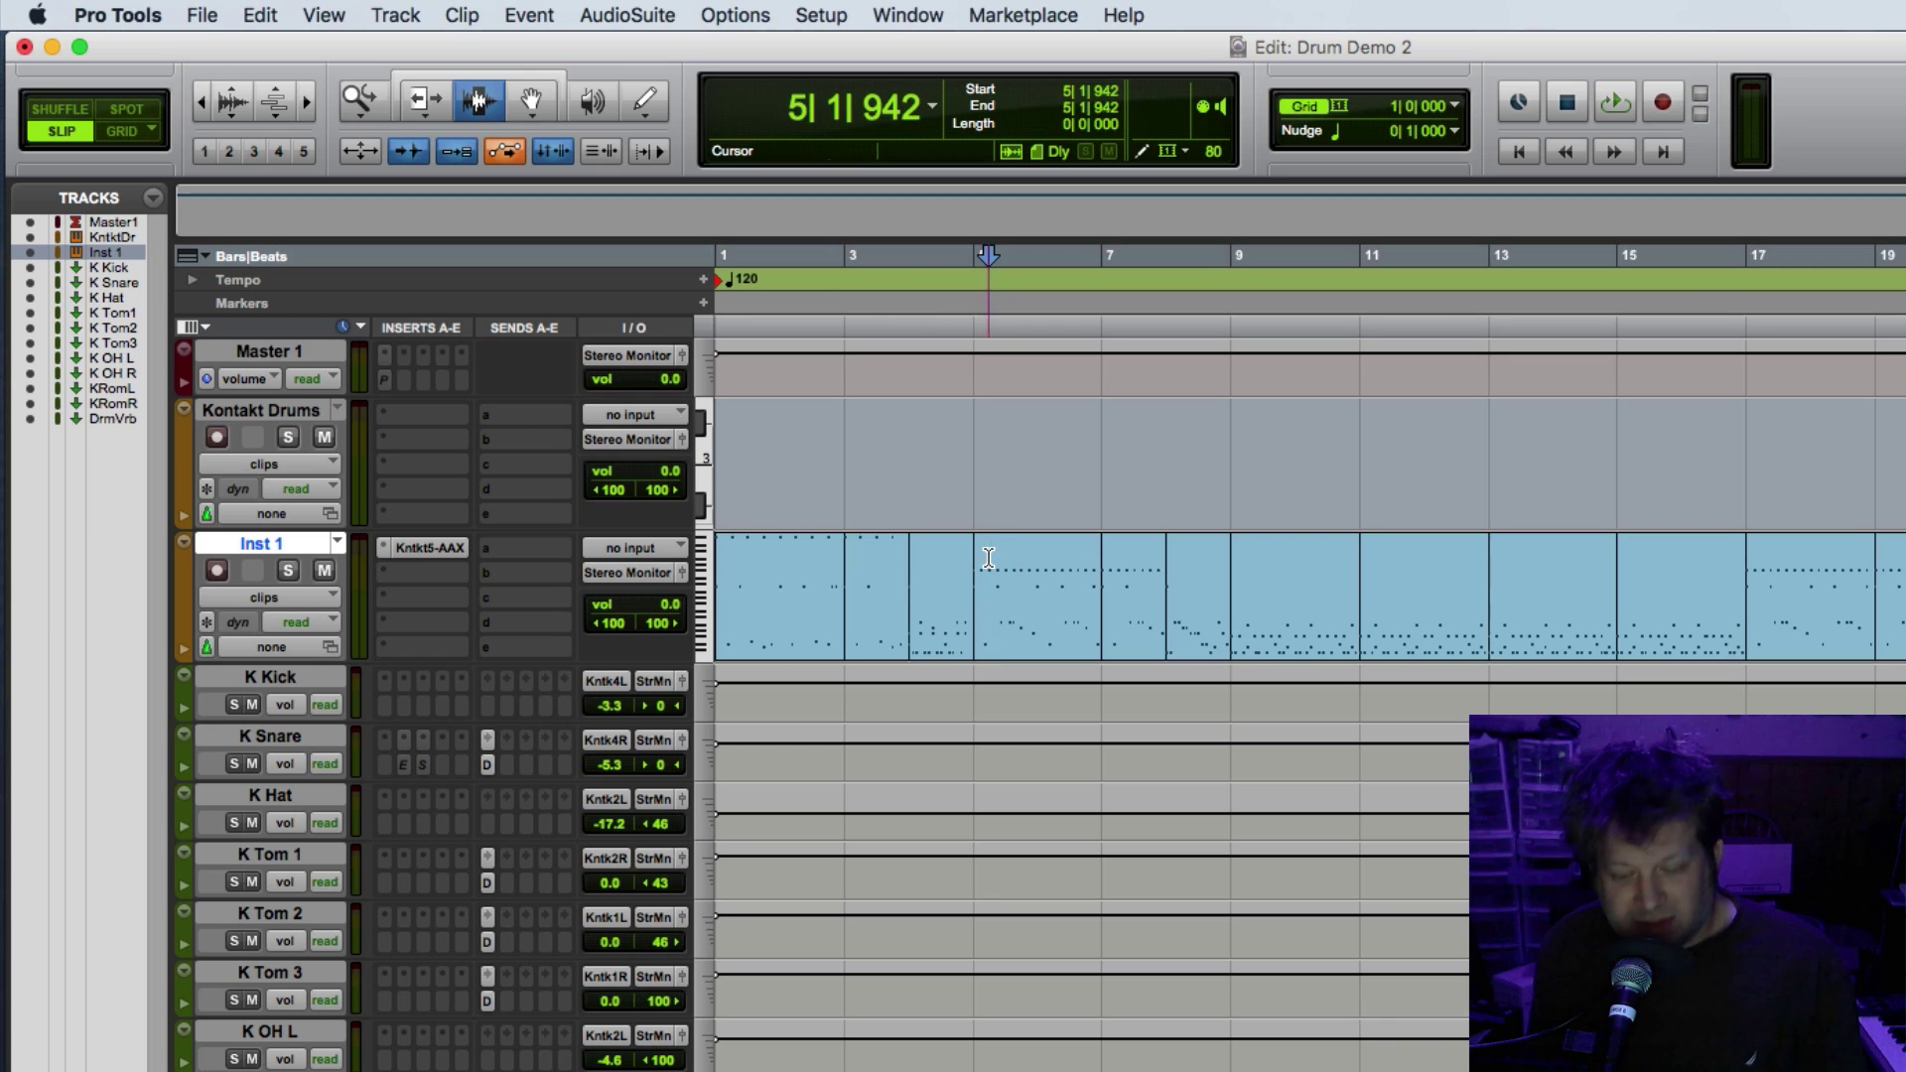
{"action": "key", "text": "Return"}
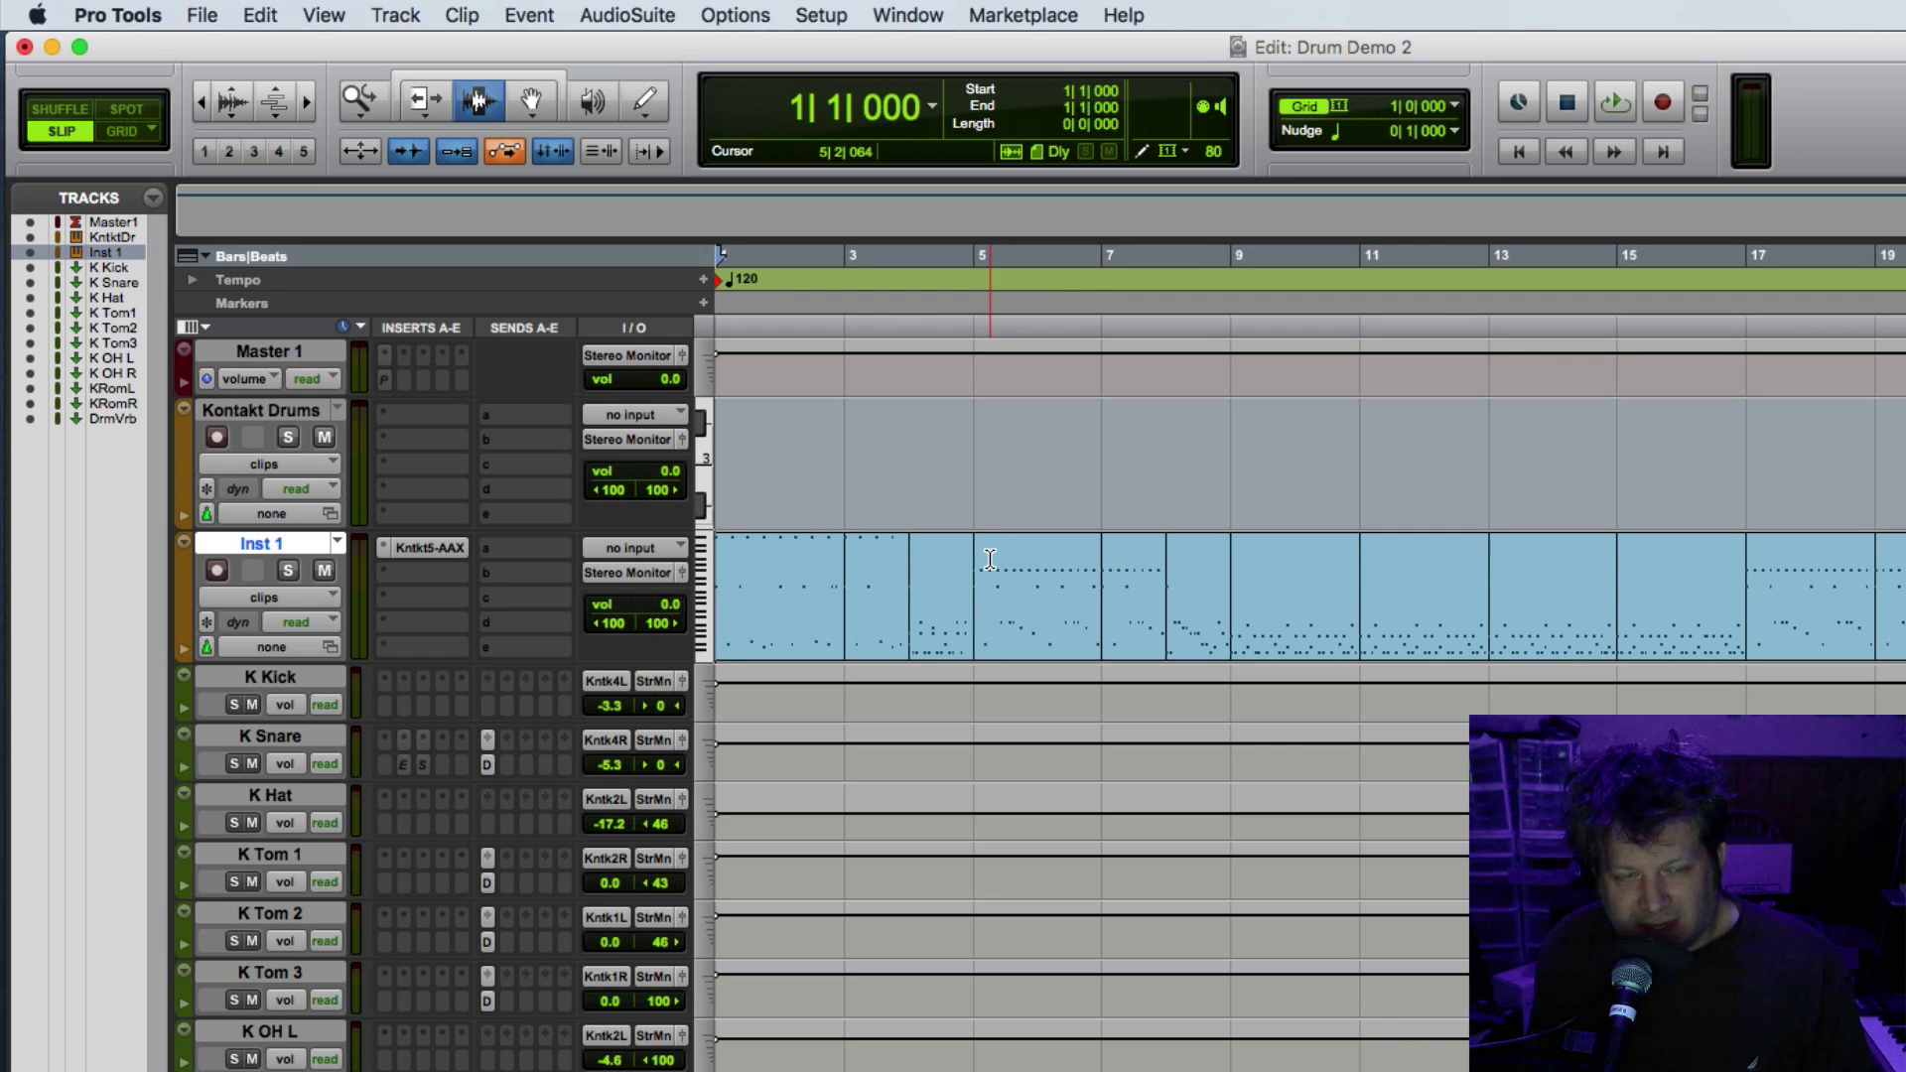
{"action": "key", "text": "space"}
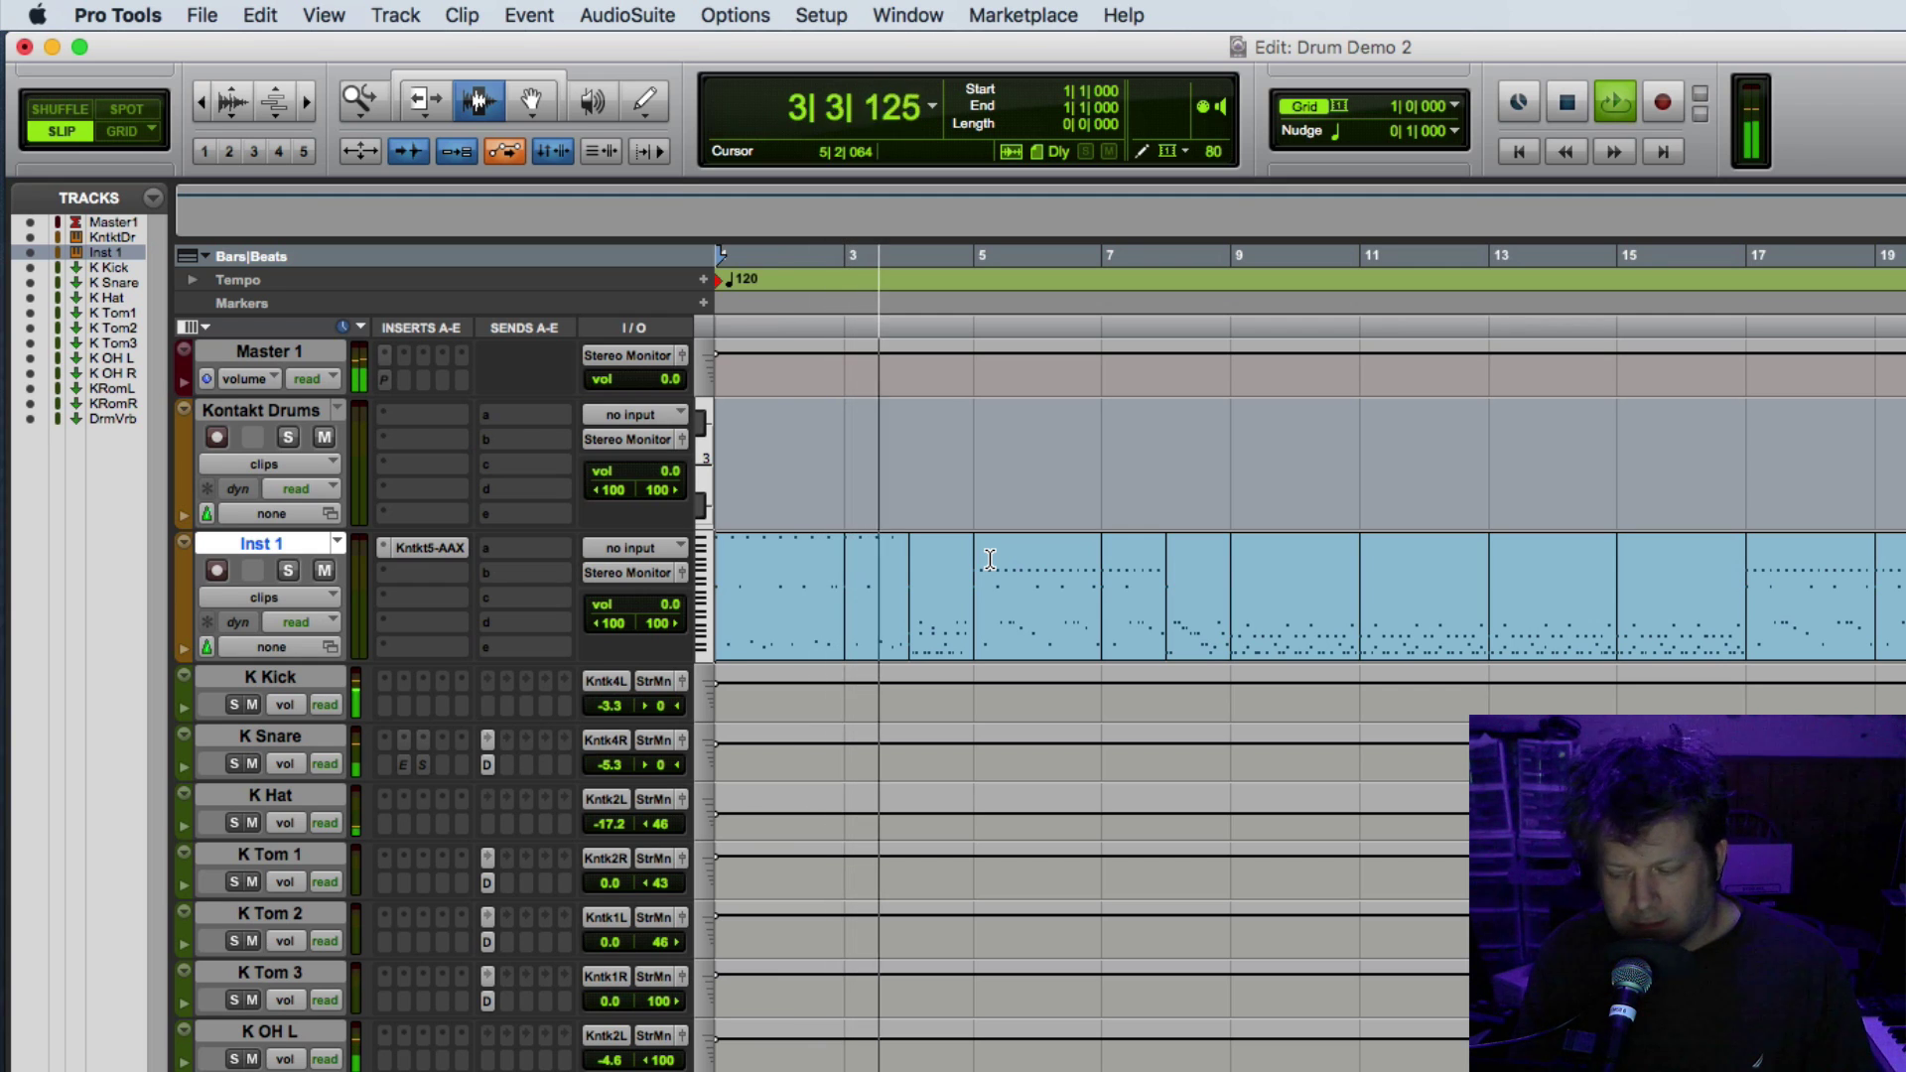
{"action": "key", "text": "space"}
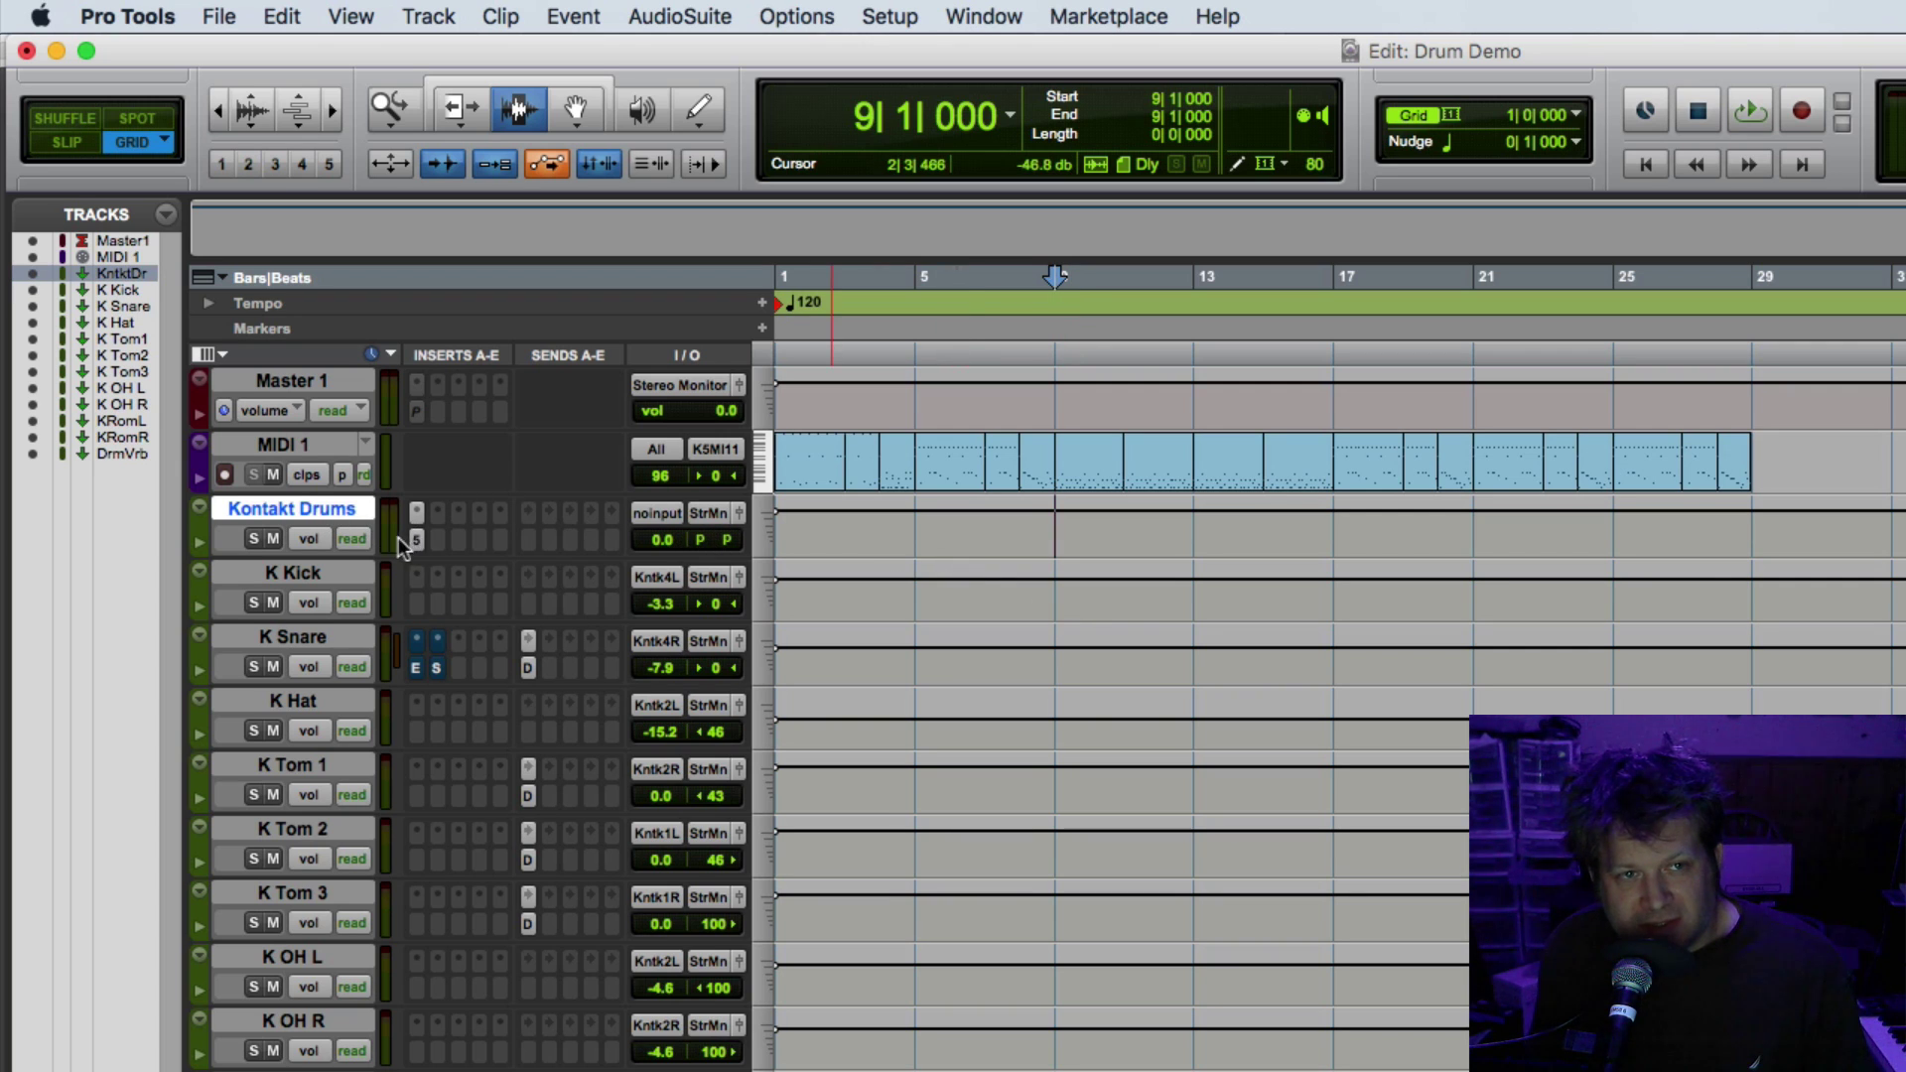
Step: Inspect the Kontakt instrument and check MIDI 1's output routing without changing it
{"action": "left_click", "coordinate": [416, 512]}
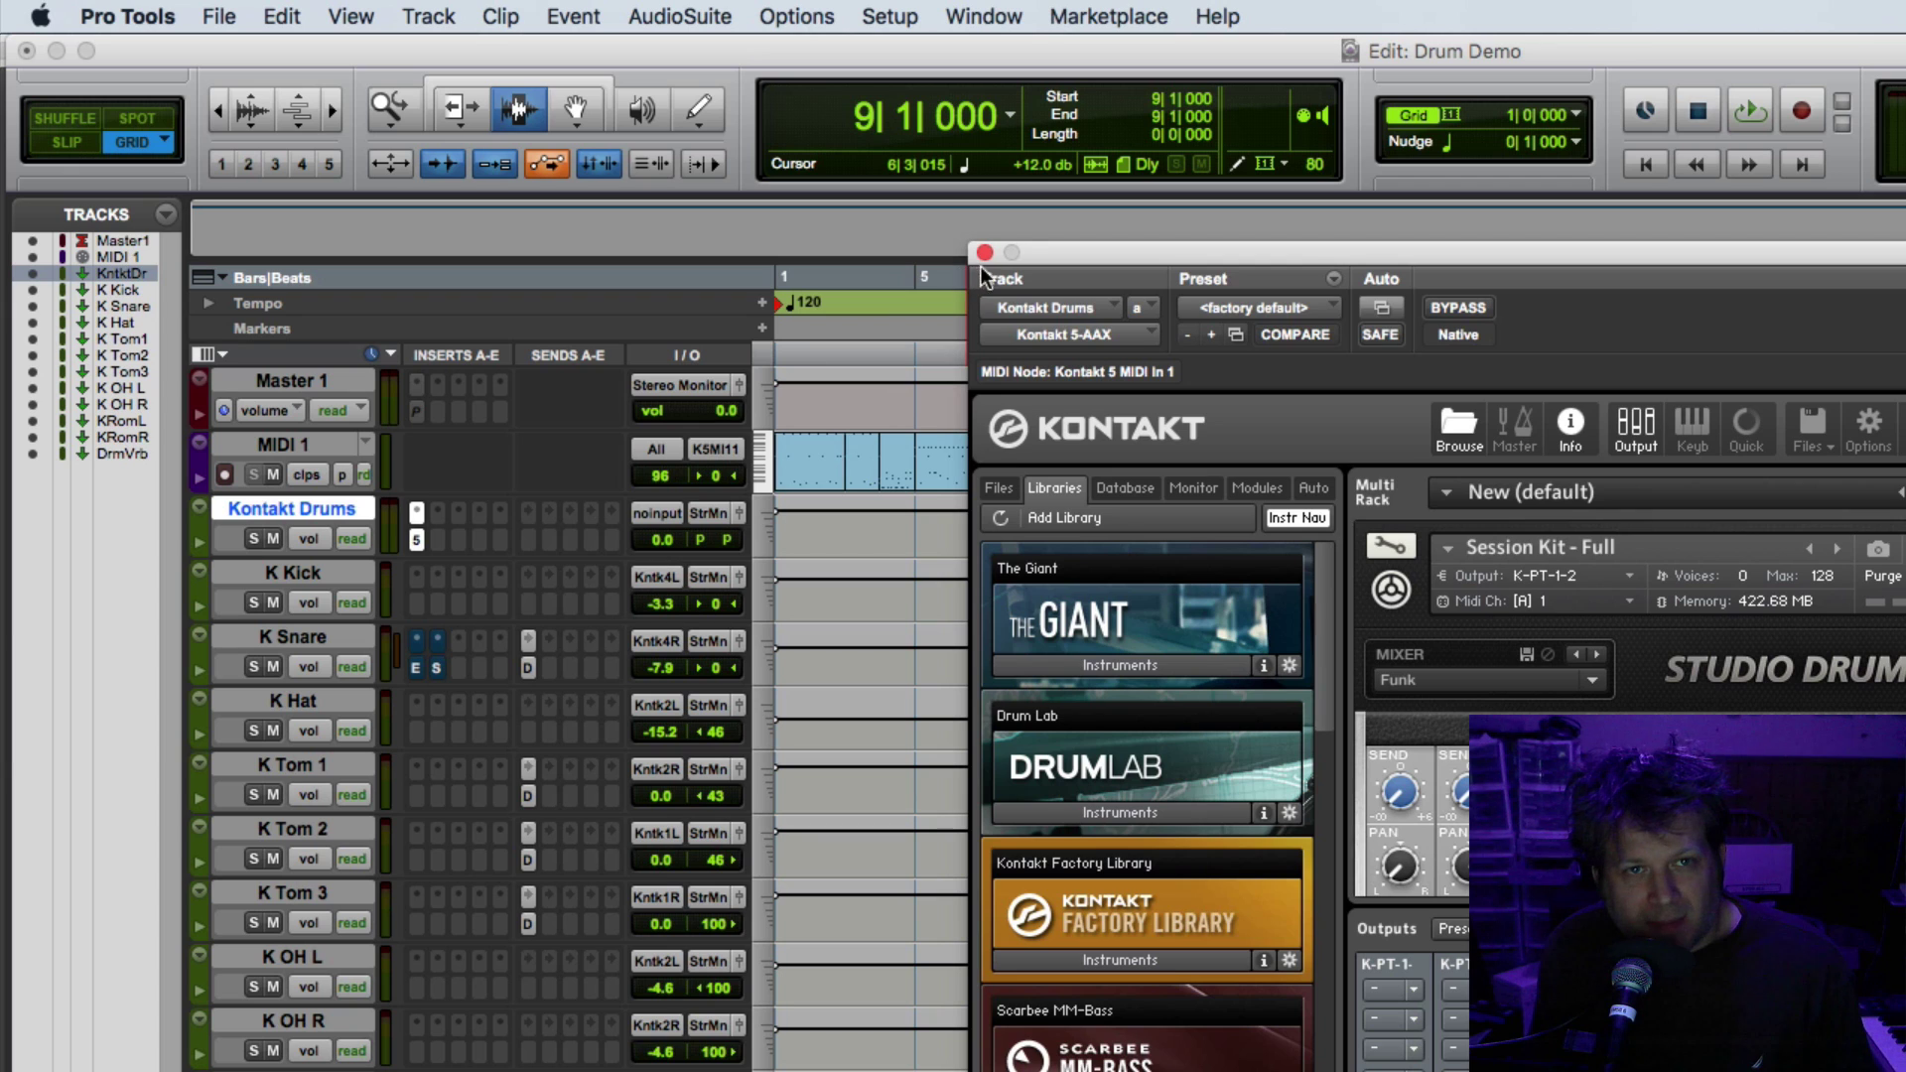
{"action": "left_click", "coordinate": [985, 252]}
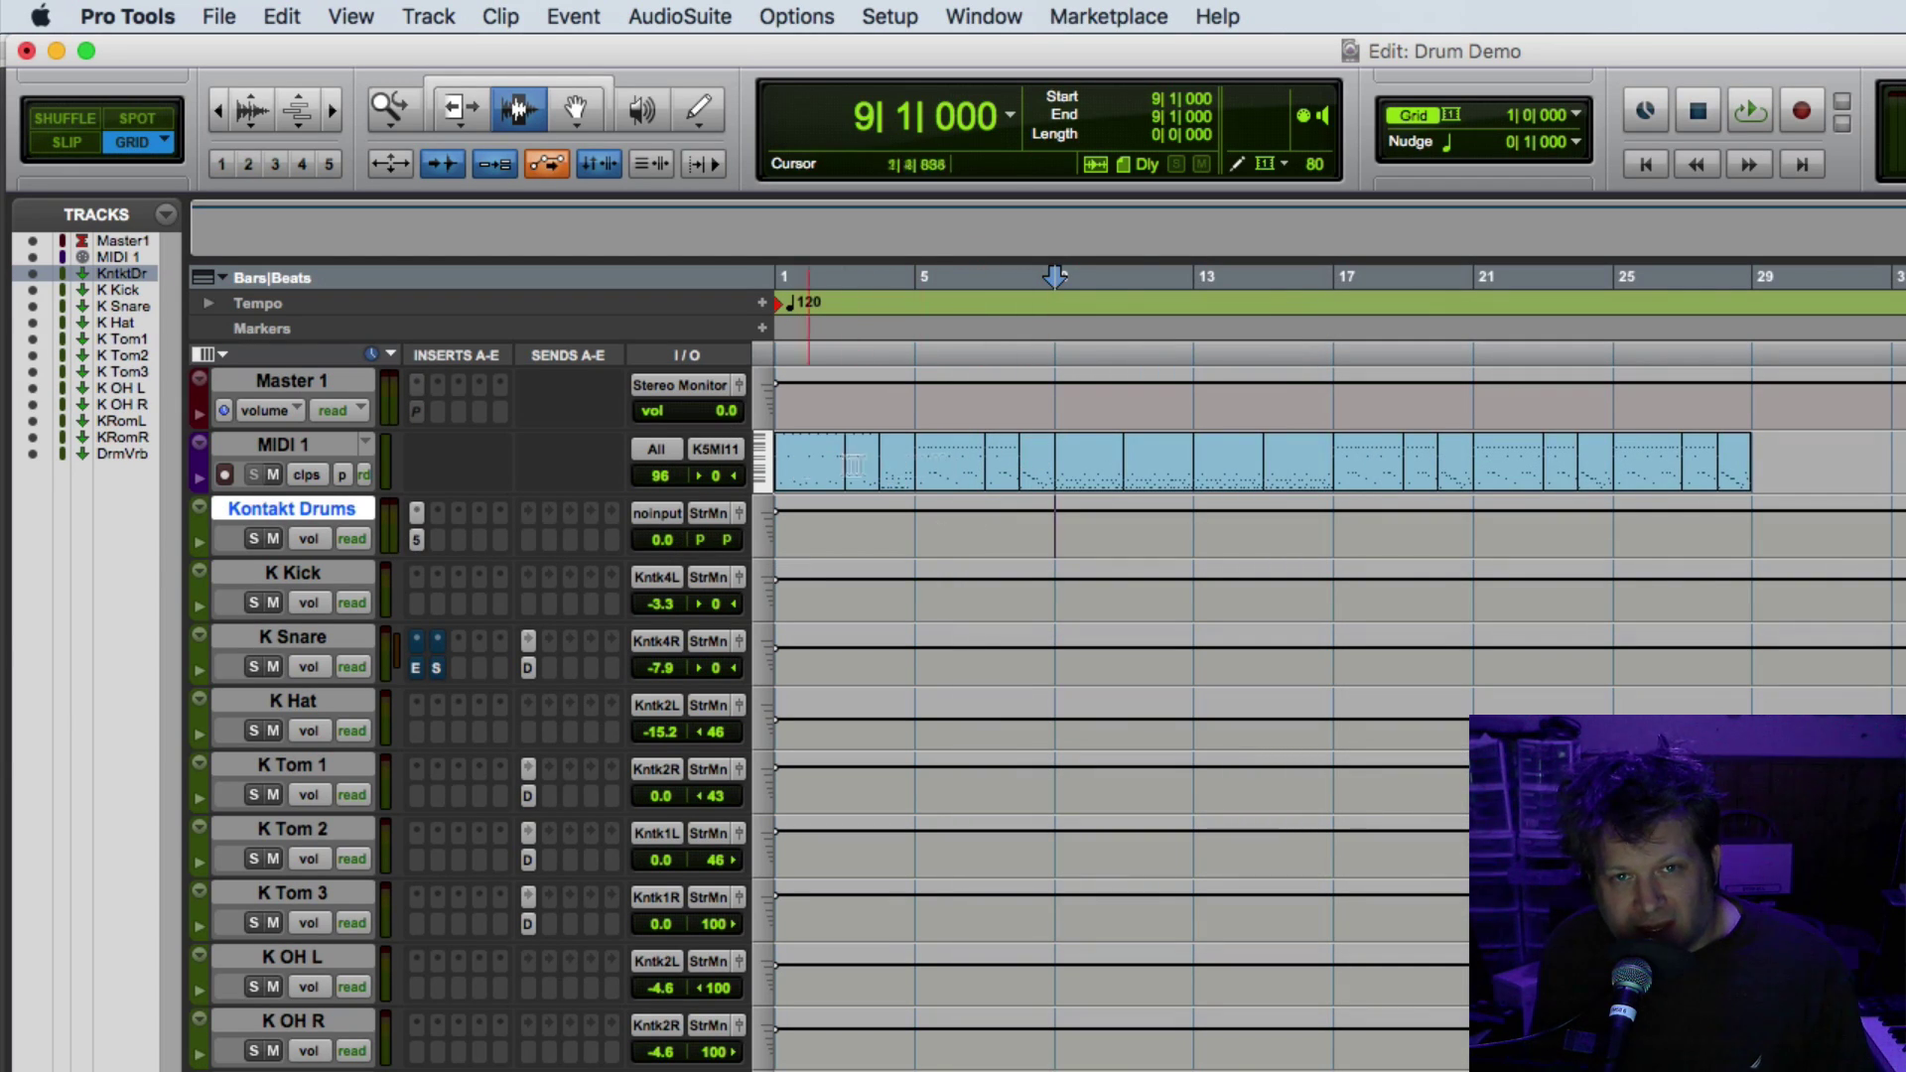
{"action": "left_click", "coordinate": [717, 454]}
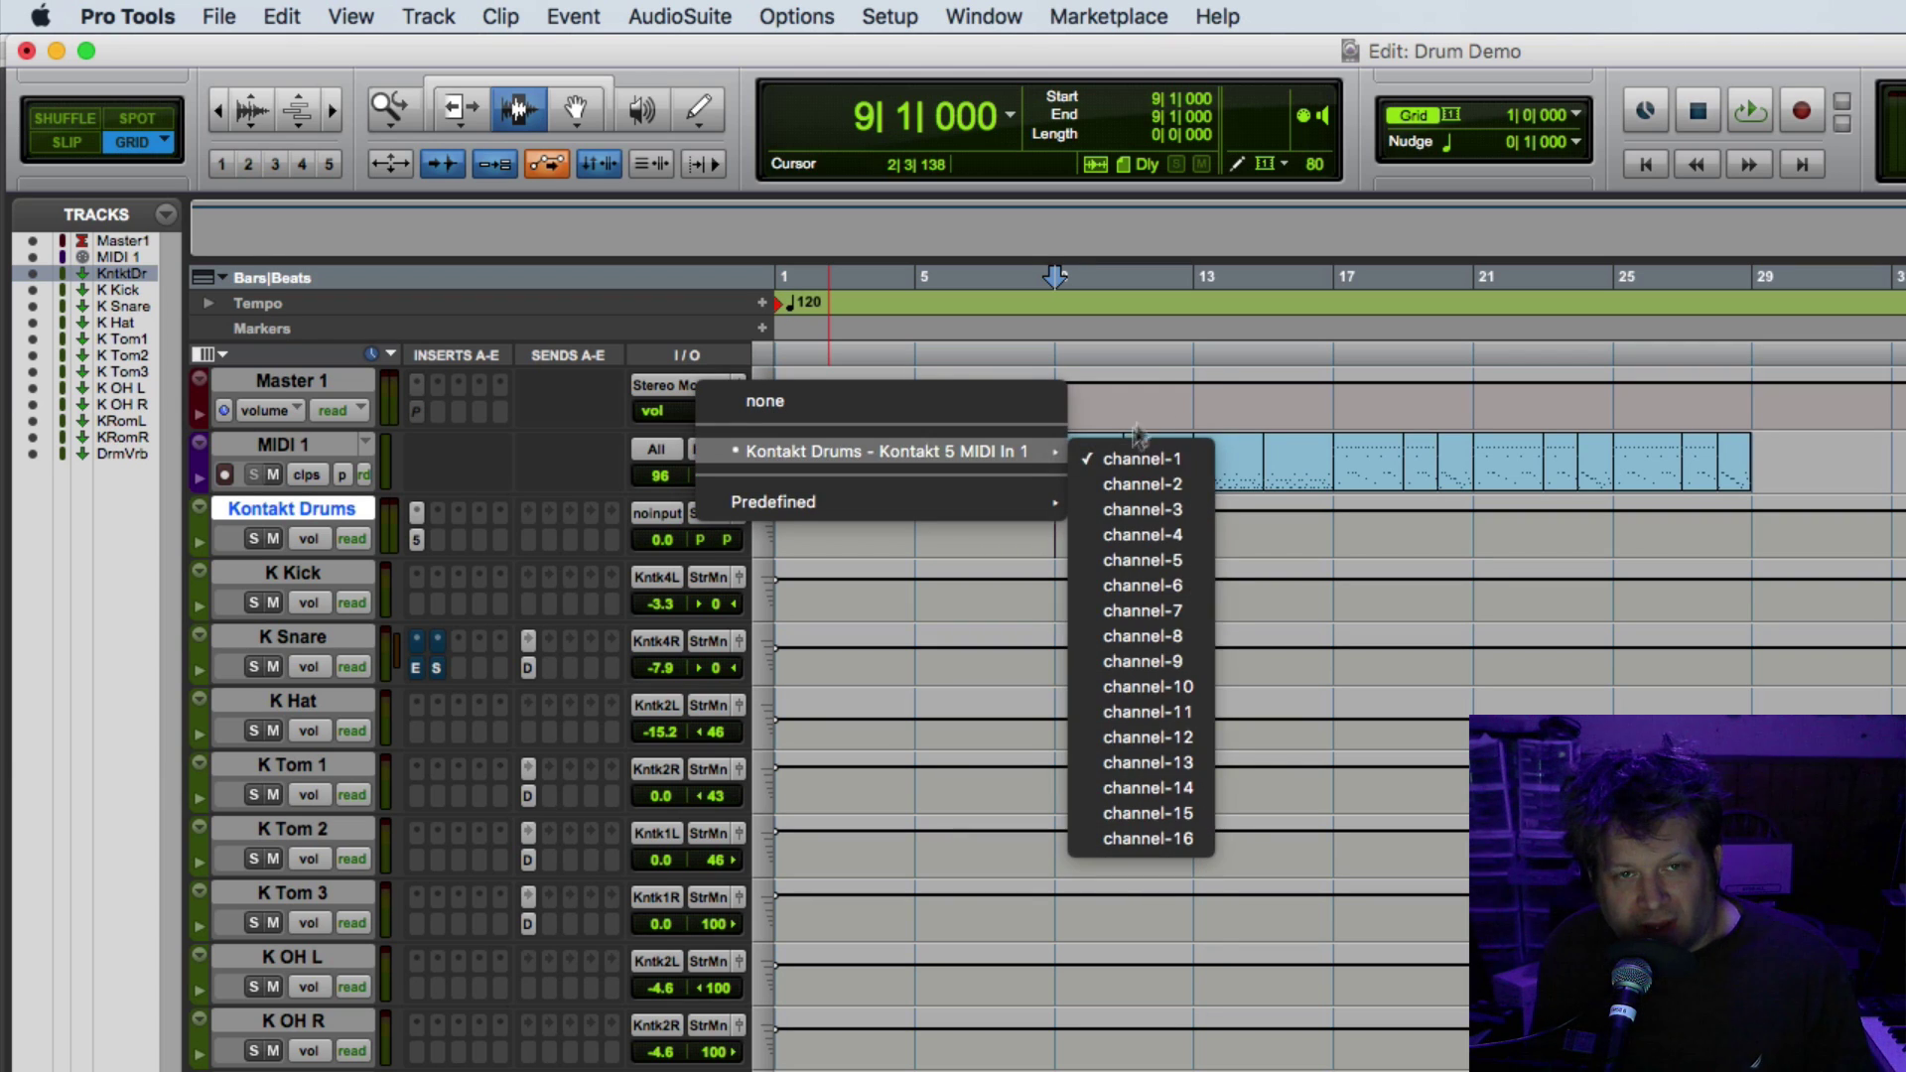
{"action": "left_click", "coordinate": [1139, 337]}
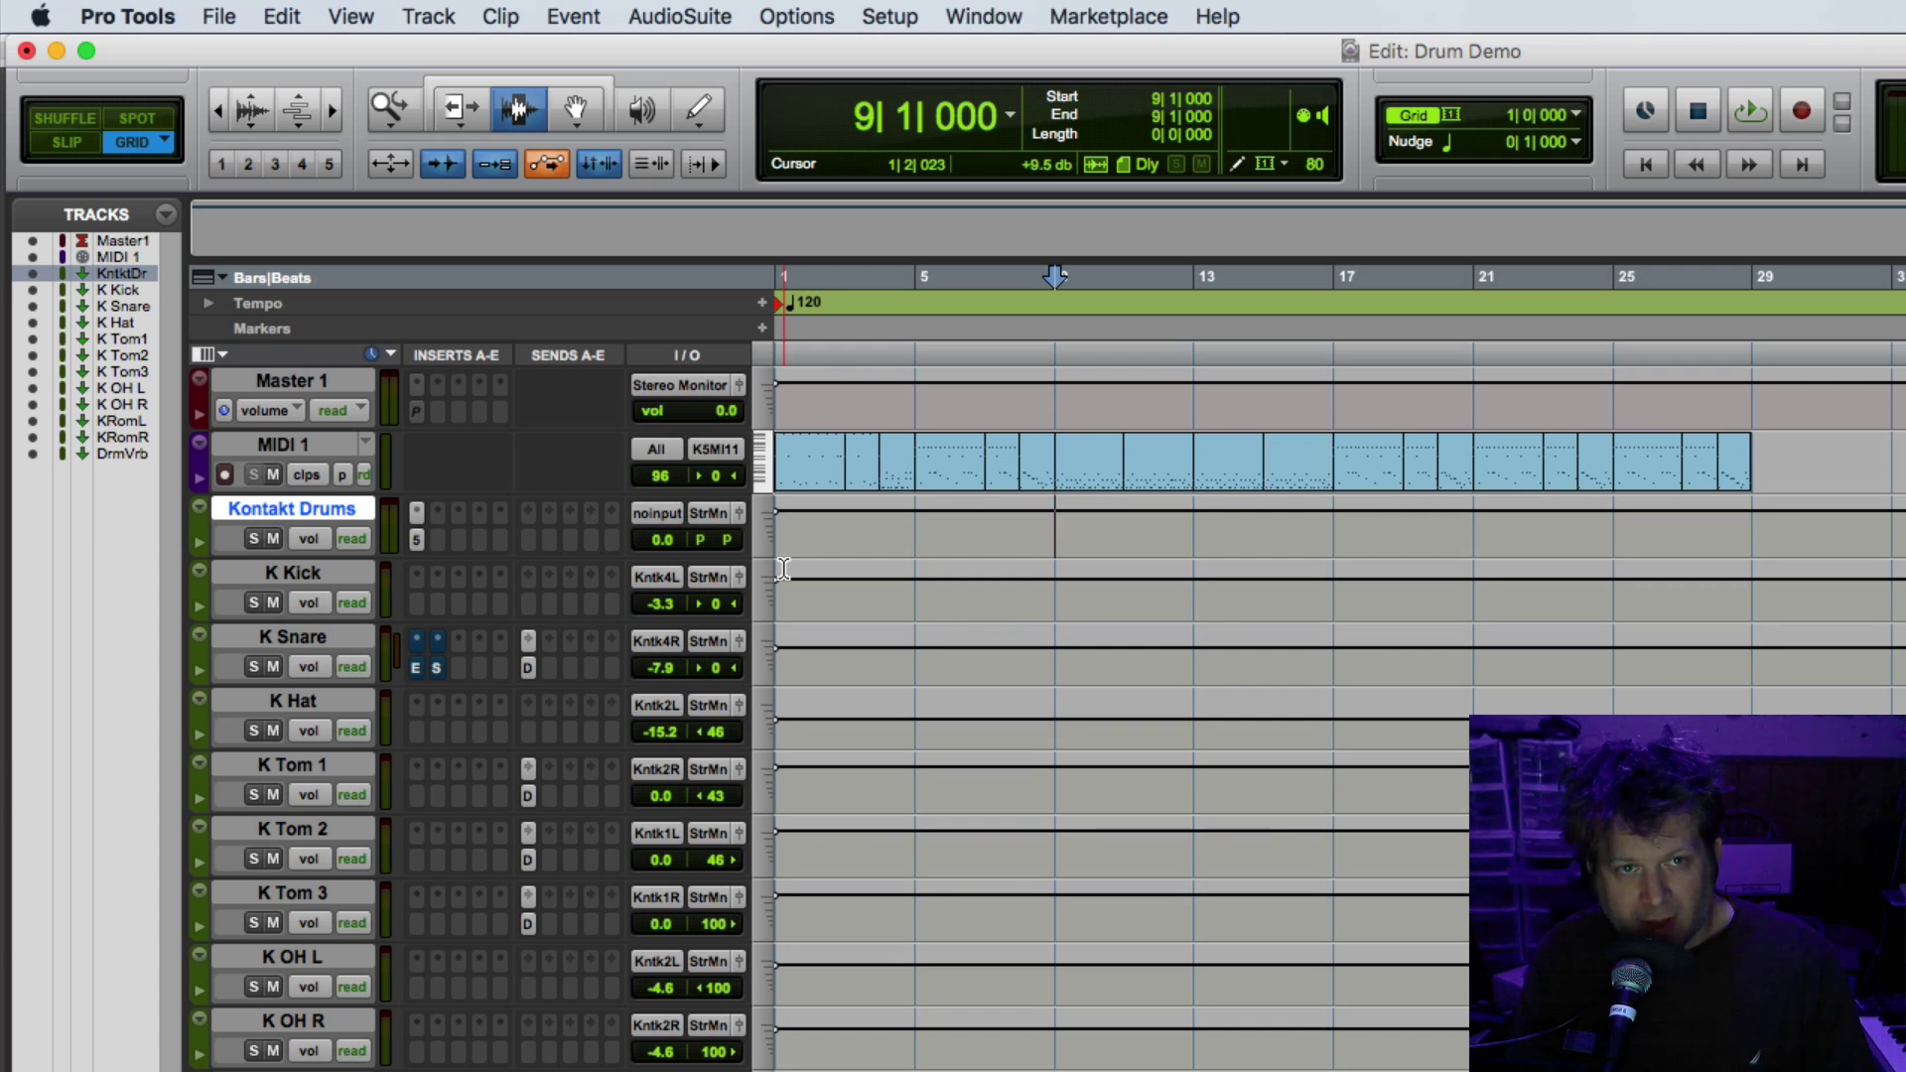
Step: Play the drums from the session start, then stop
{"action": "key", "text": "Return"}
{"action": "key", "text": "space"}
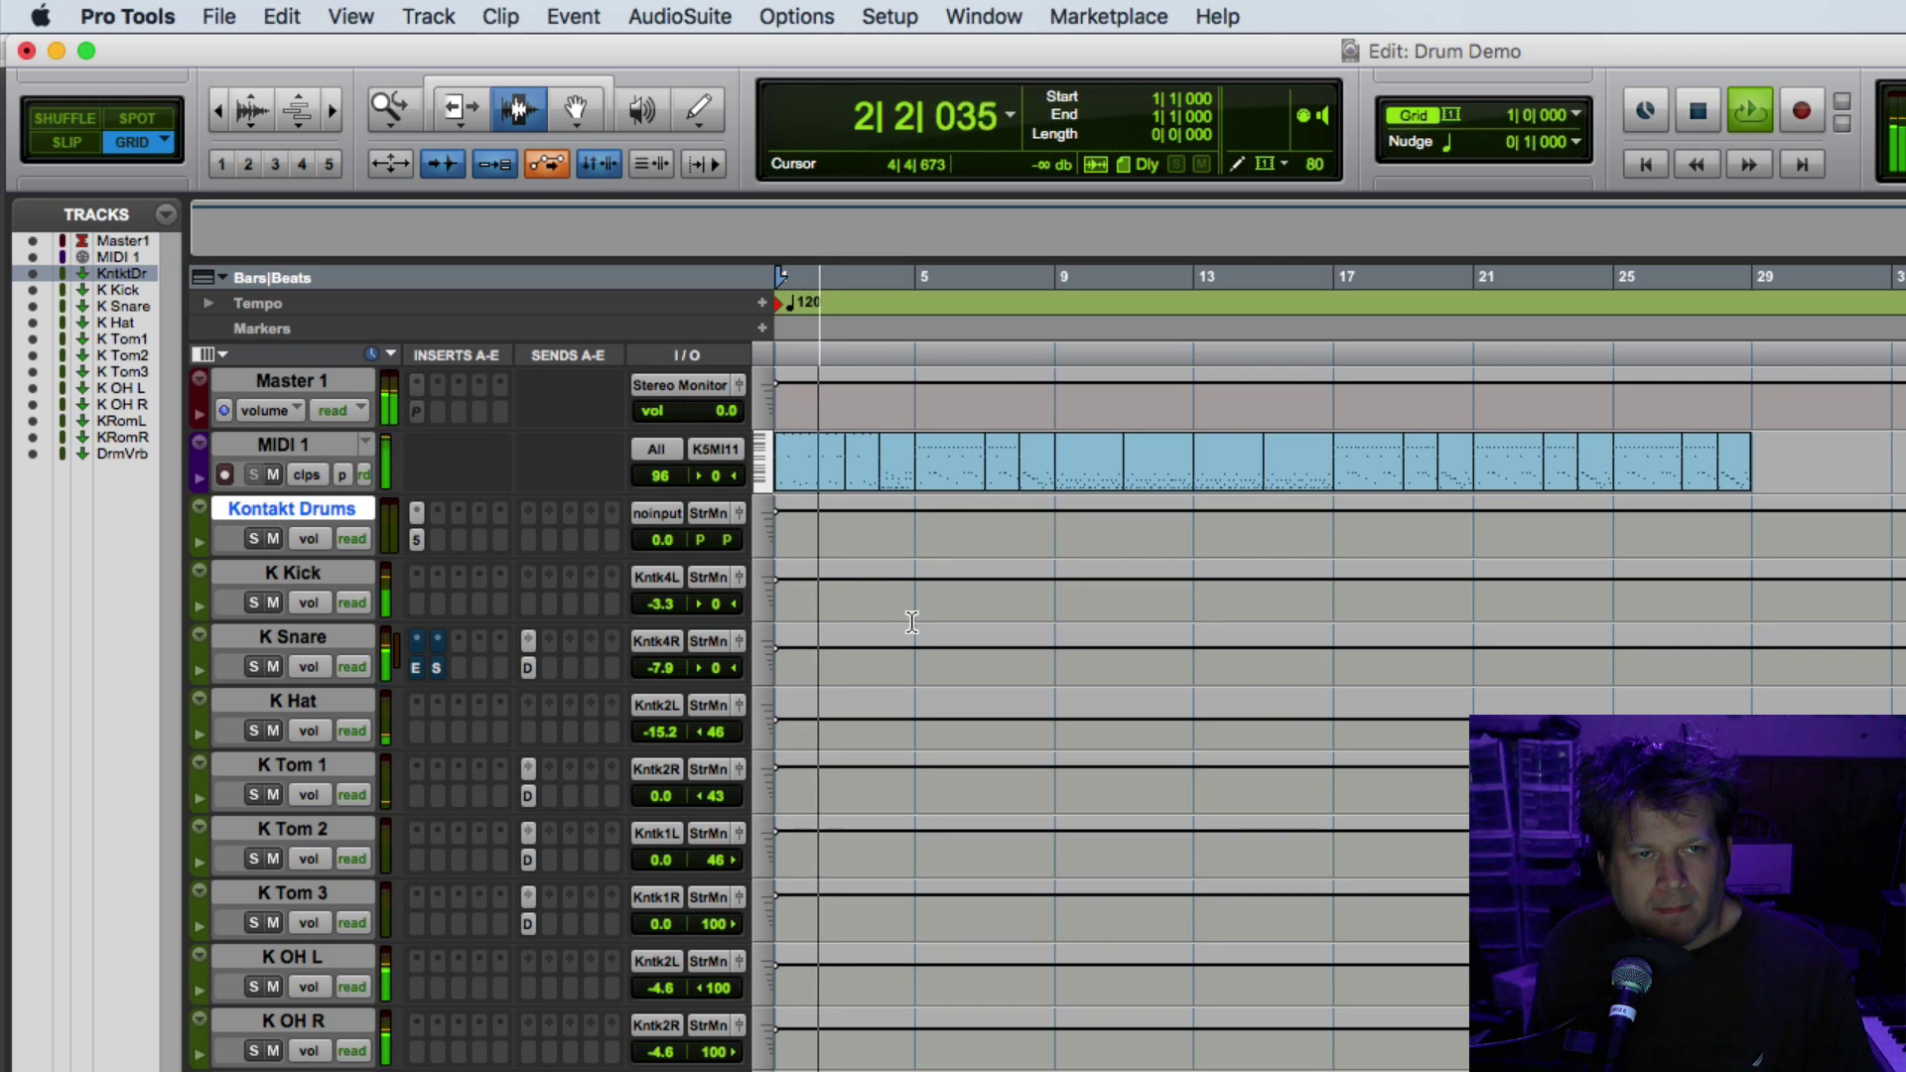
{"action": "key", "text": "space"}
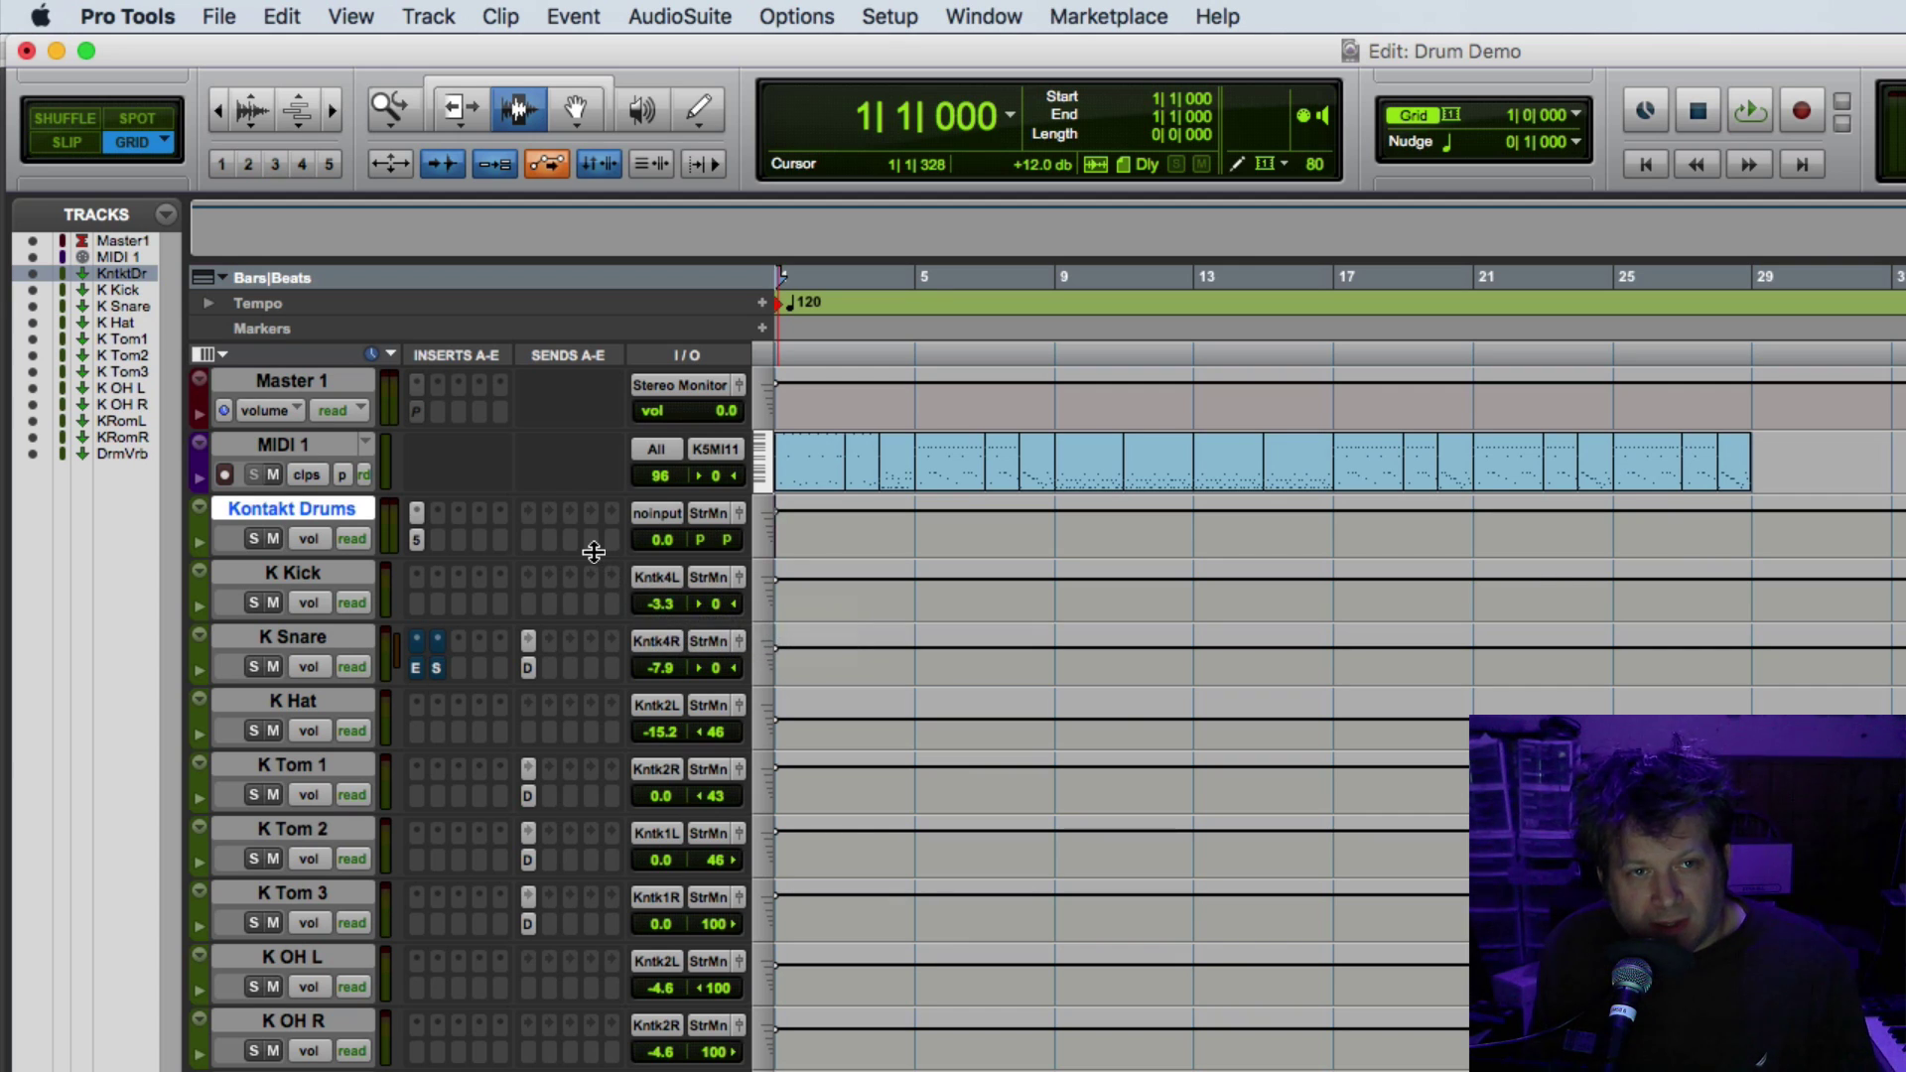
Step: Enlarge Kontakt Drums and freeze it along with its auxiliary-output drum tracks
{"action": "left_click_drag", "start_coordinate": [593, 553], "coordinate": [594, 633]}
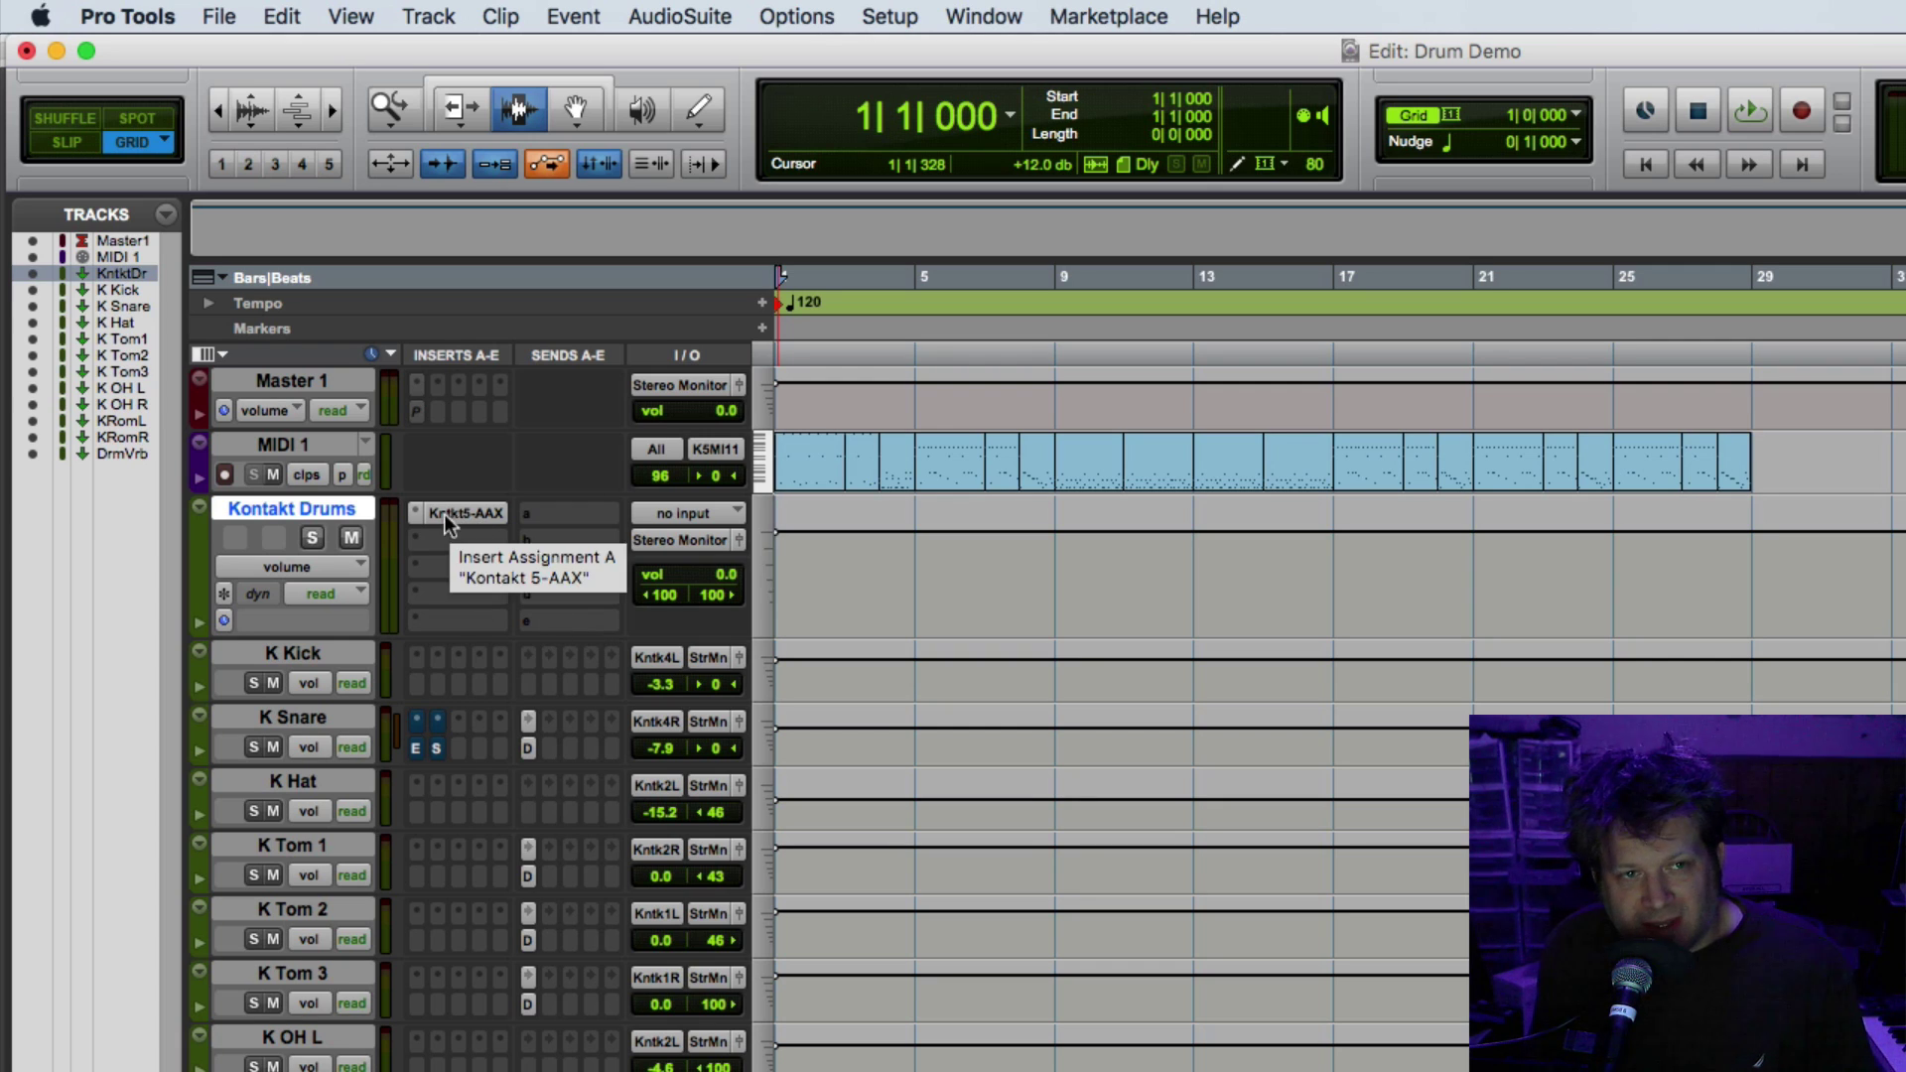
{"action": "left_click", "coordinate": [224, 595]}
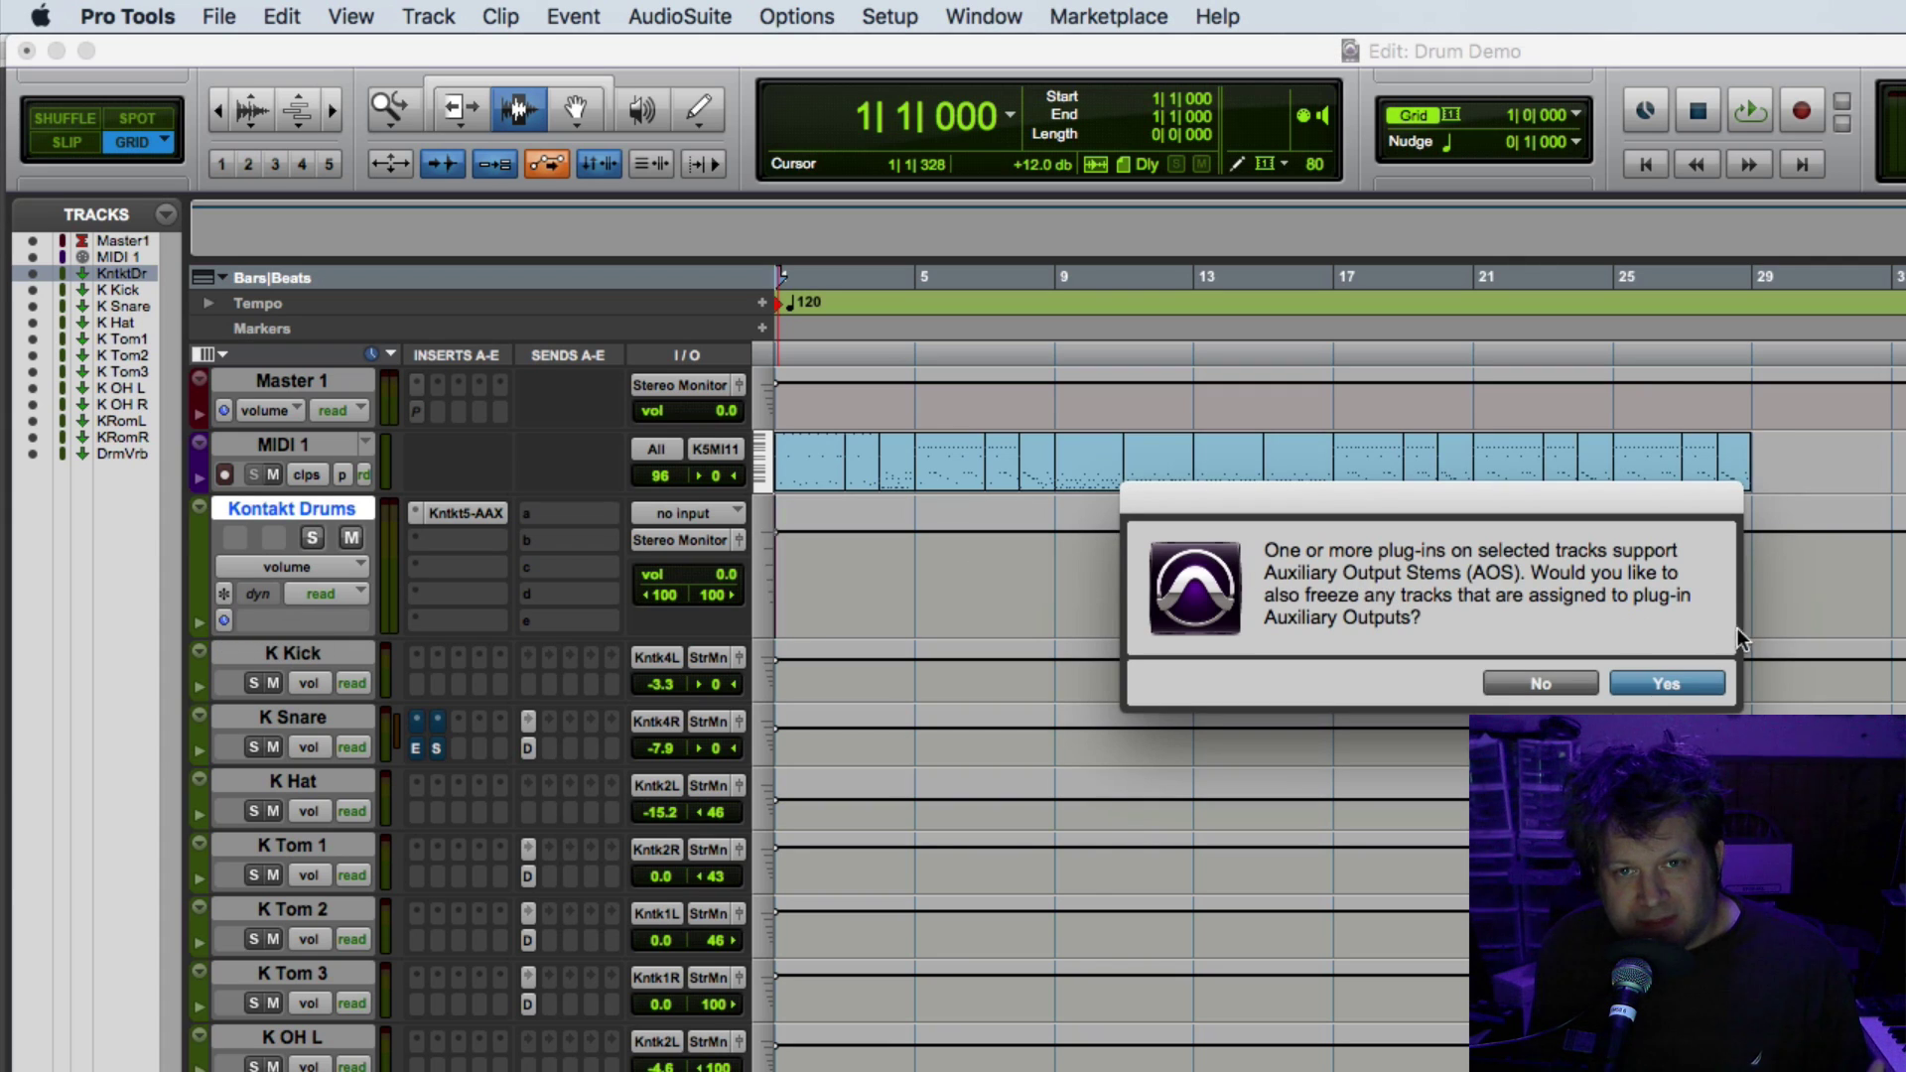
{"action": "left_click", "coordinate": [1665, 683]}
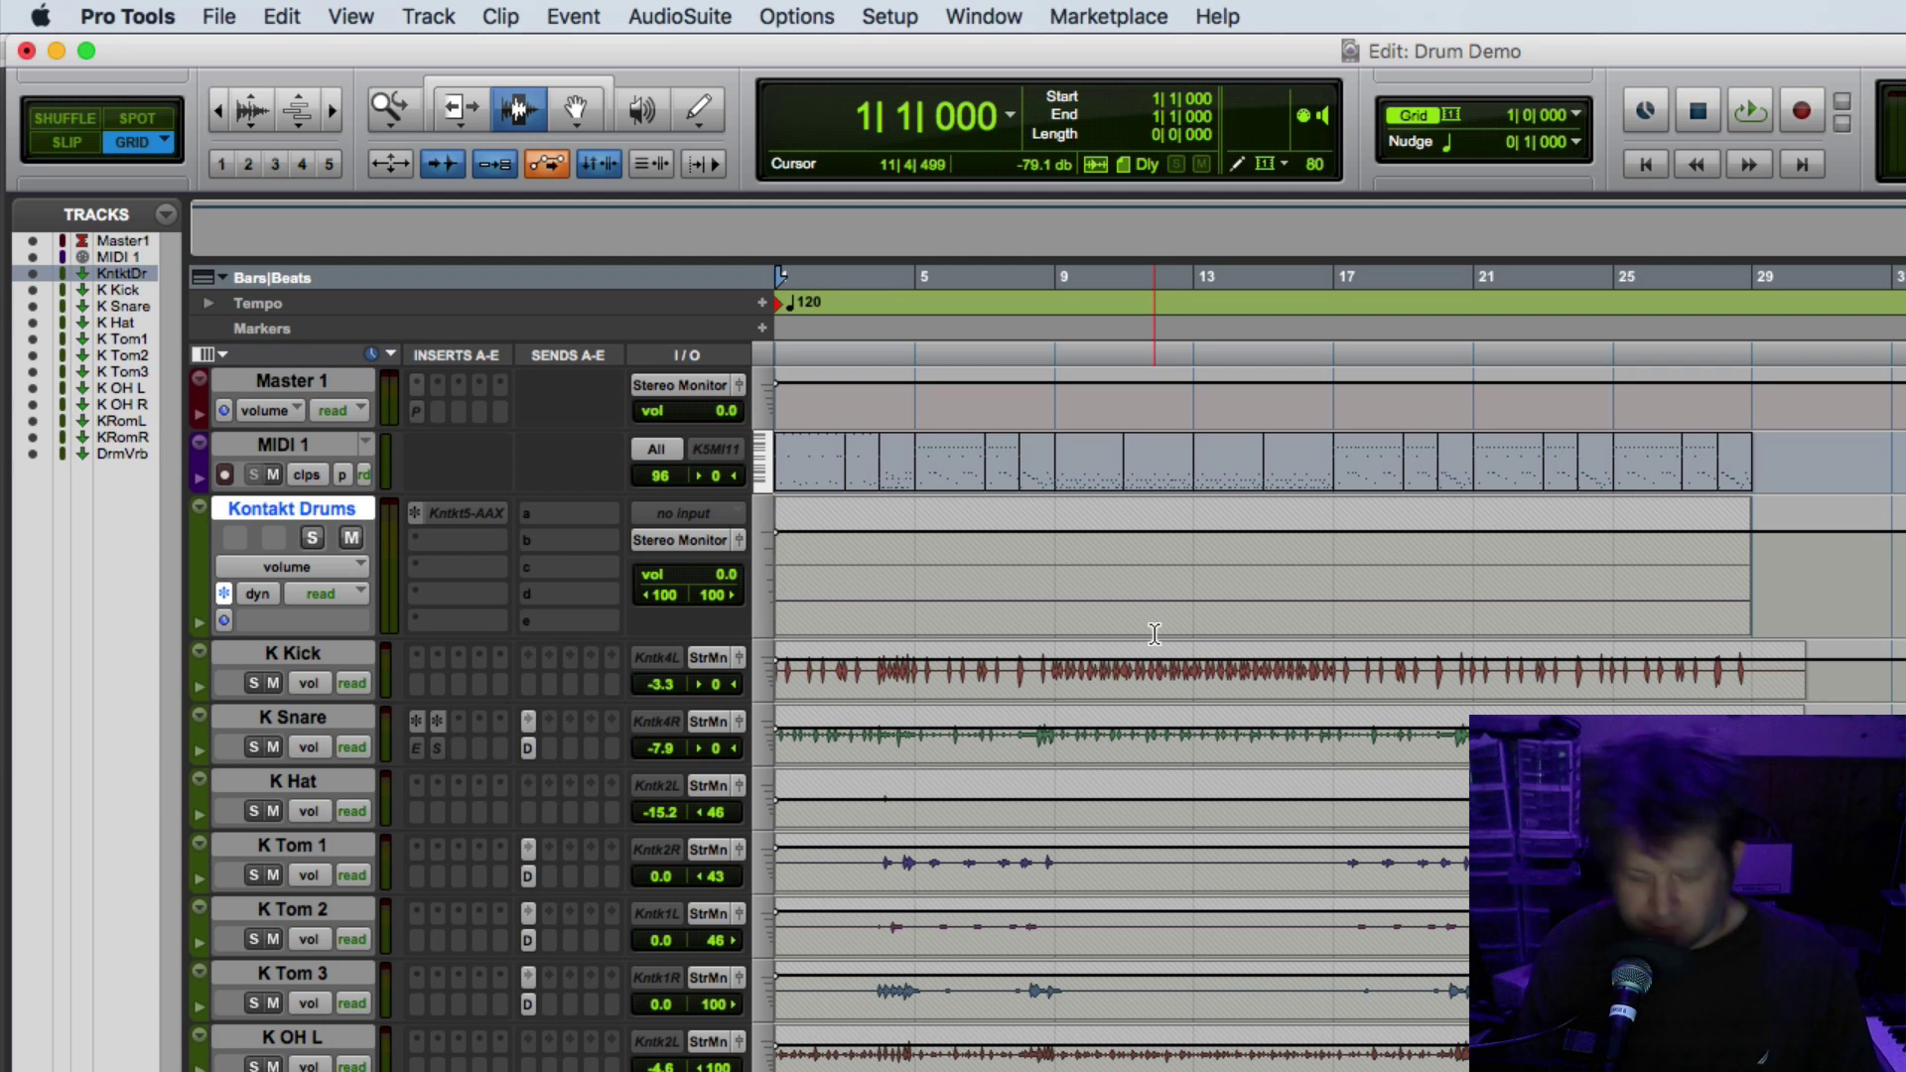
Step: Play the frozen drums, then unfreeze Kontakt Drums and the K Kick through KRomR tracks
{"action": "key", "text": "space"}
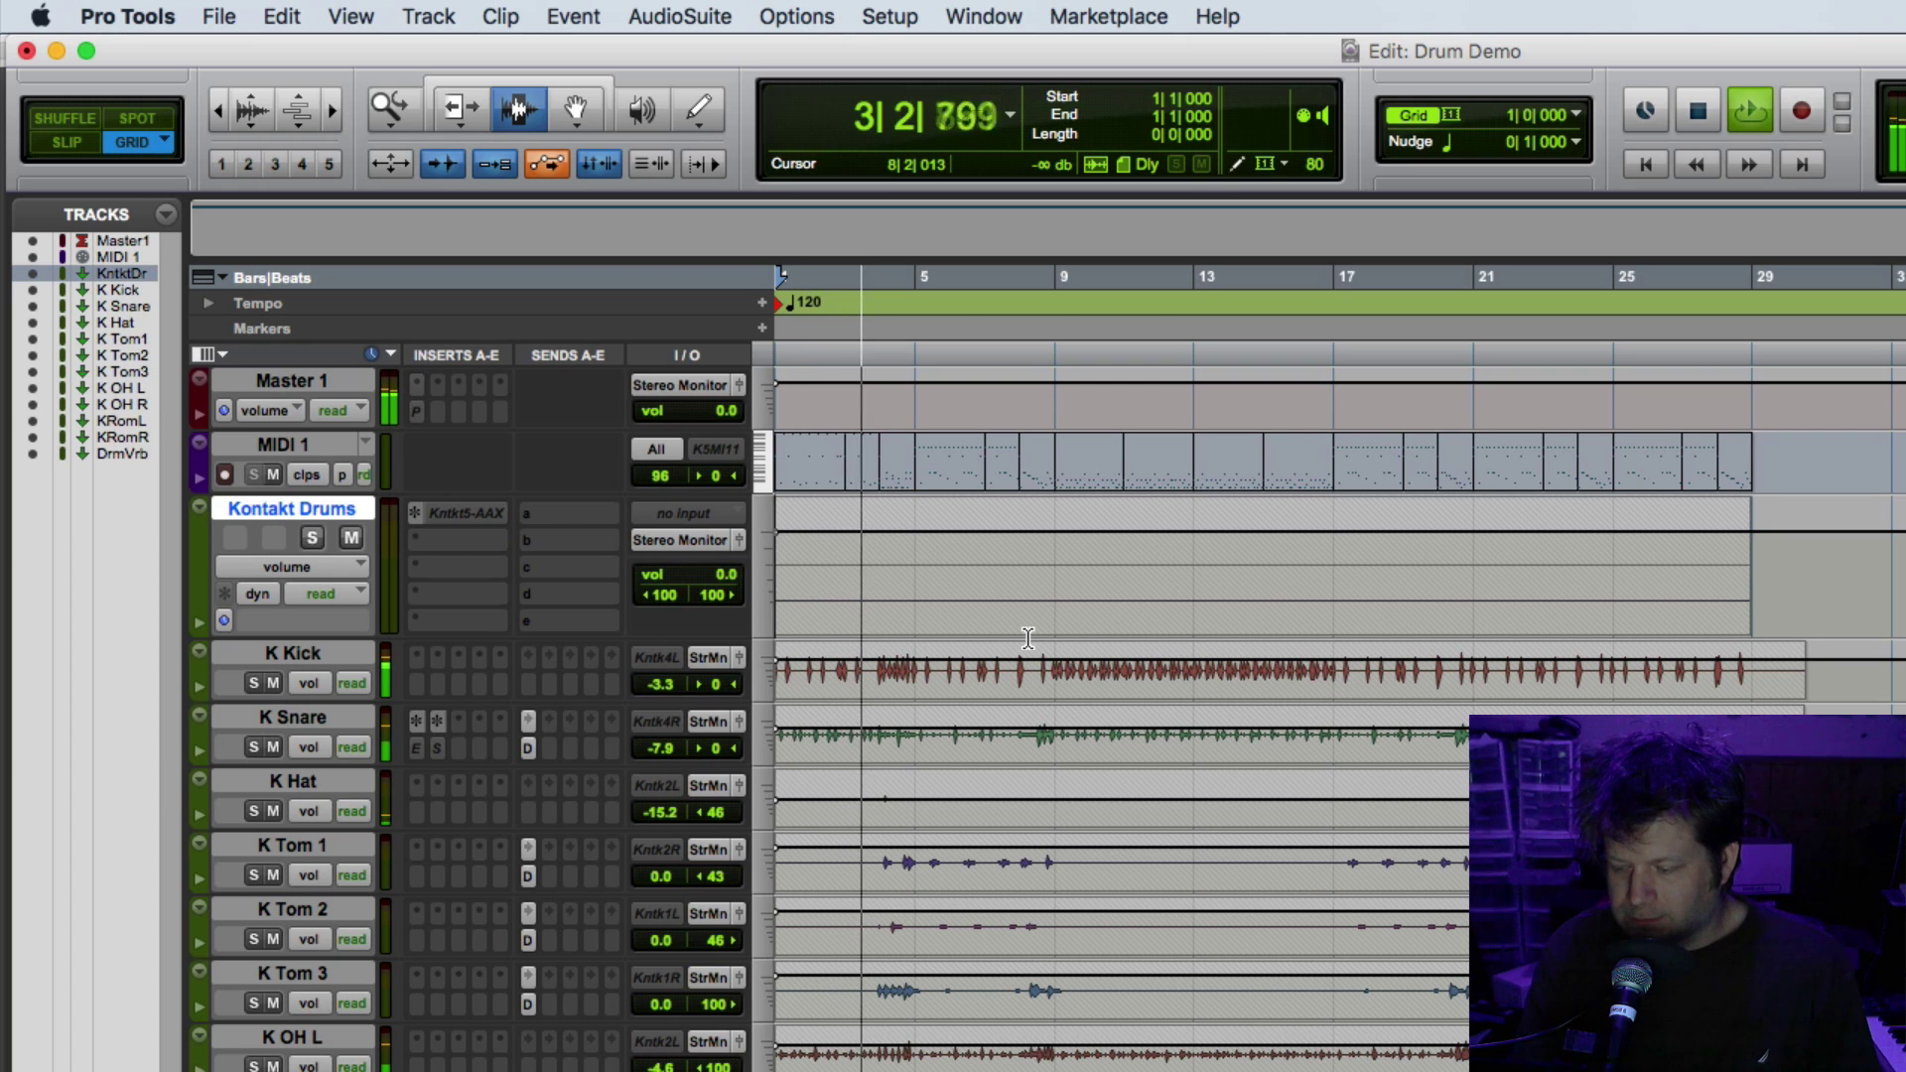
{"action": "key", "text": "space"}
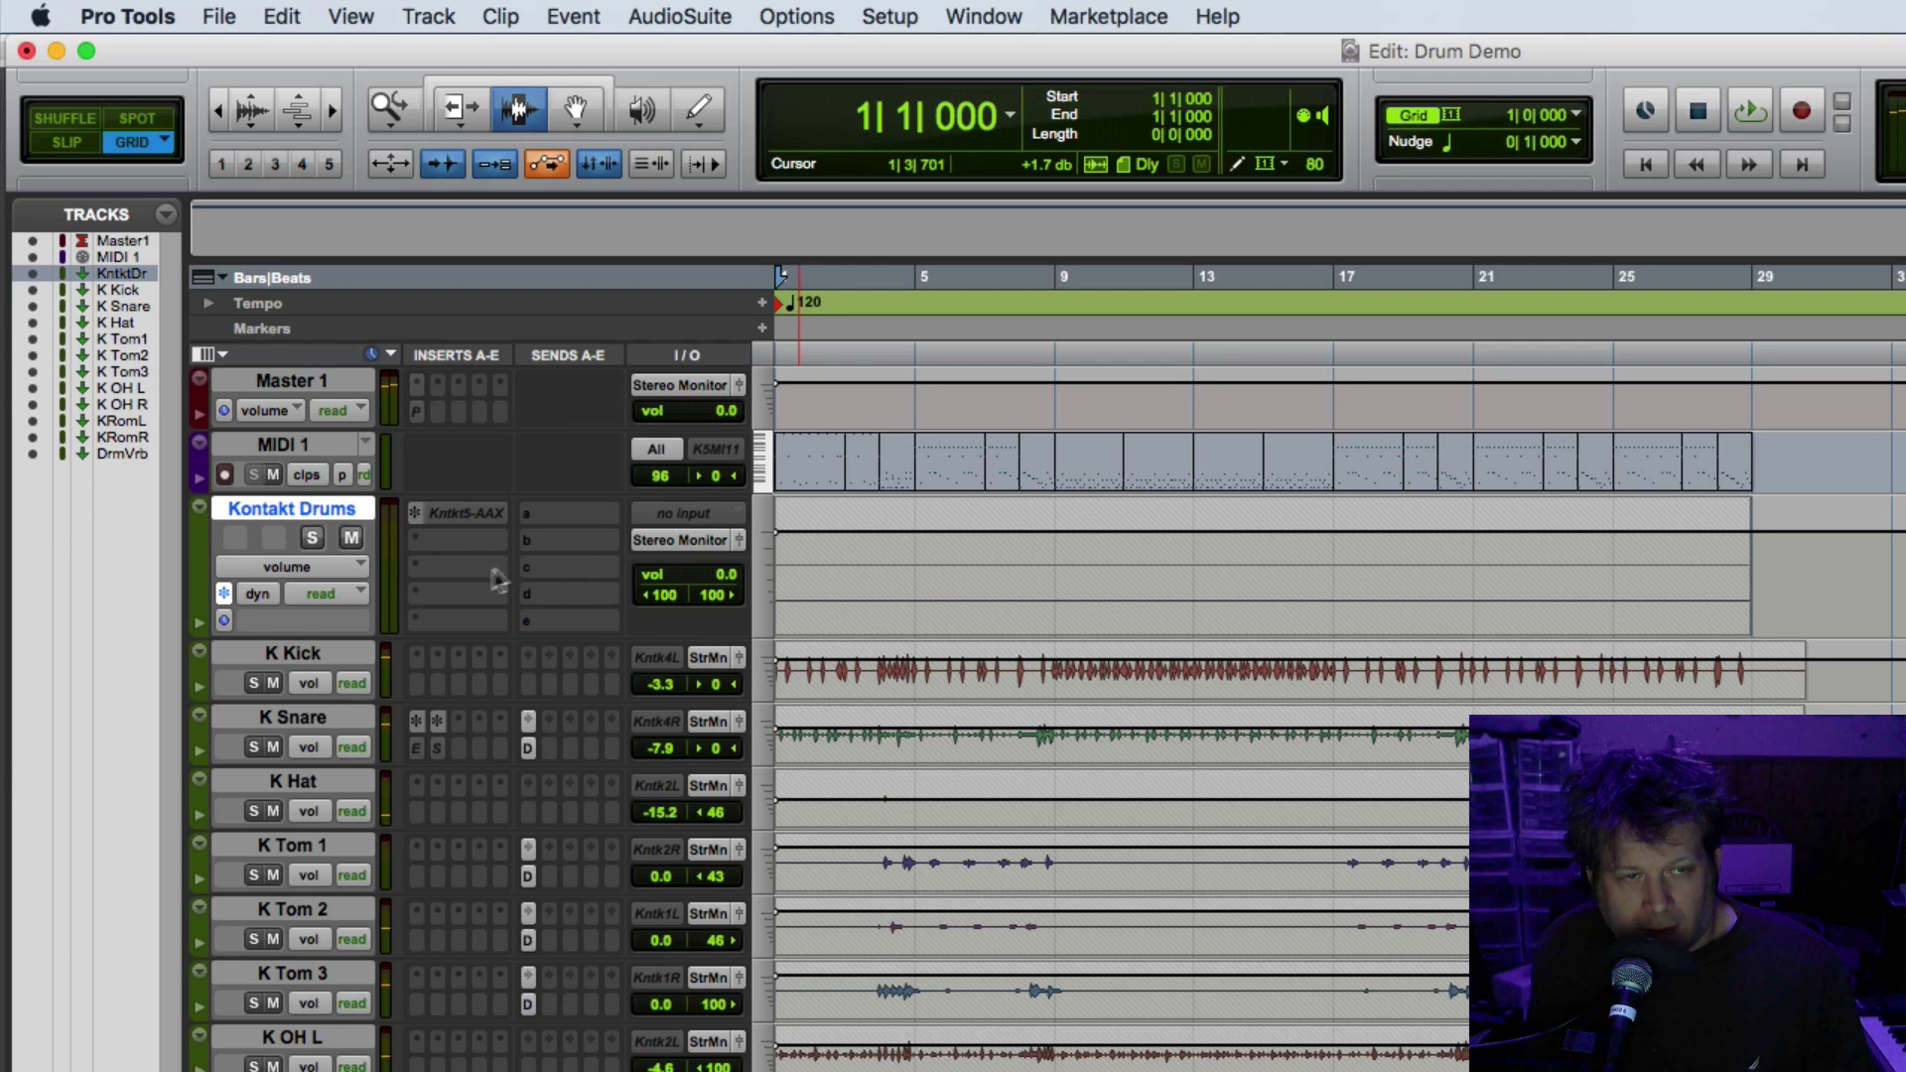
{"action": "left_click", "coordinate": [225, 594]}
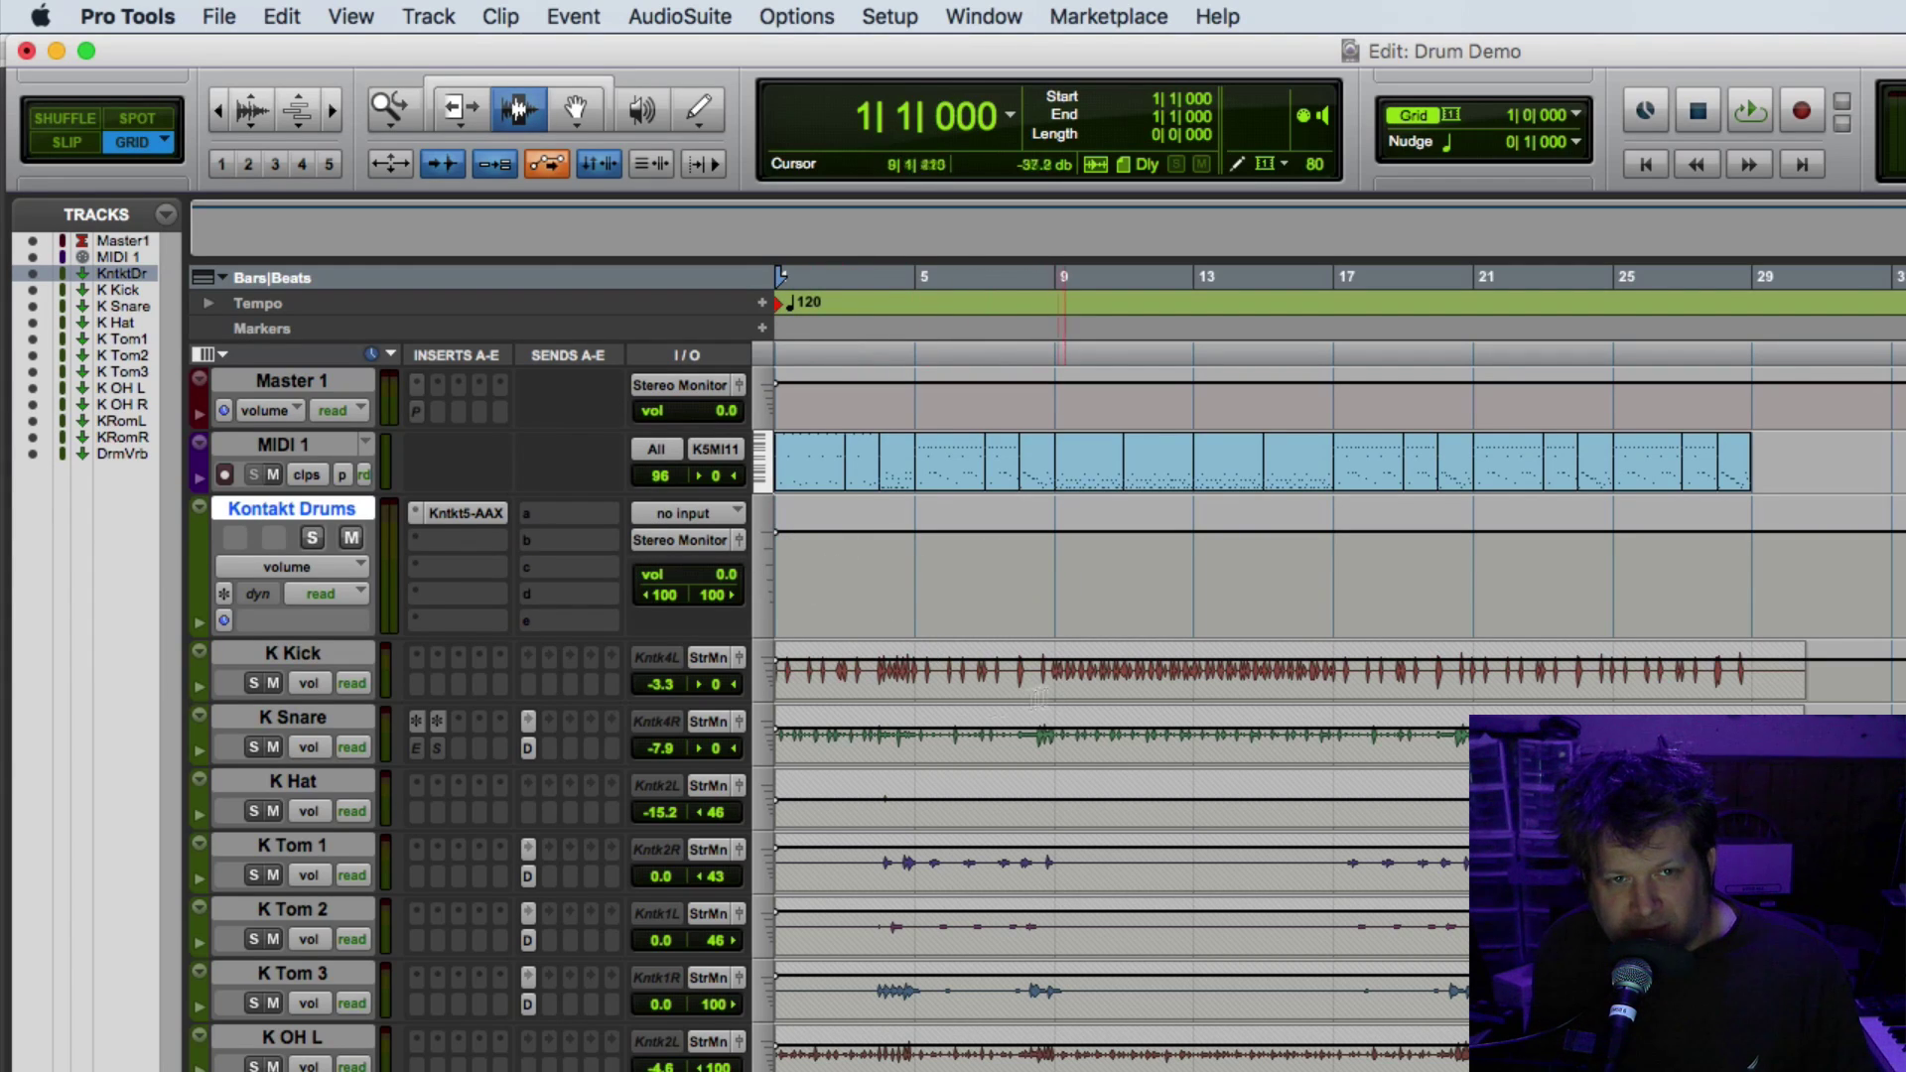
{"action": "left_click", "coordinate": [333, 659]}
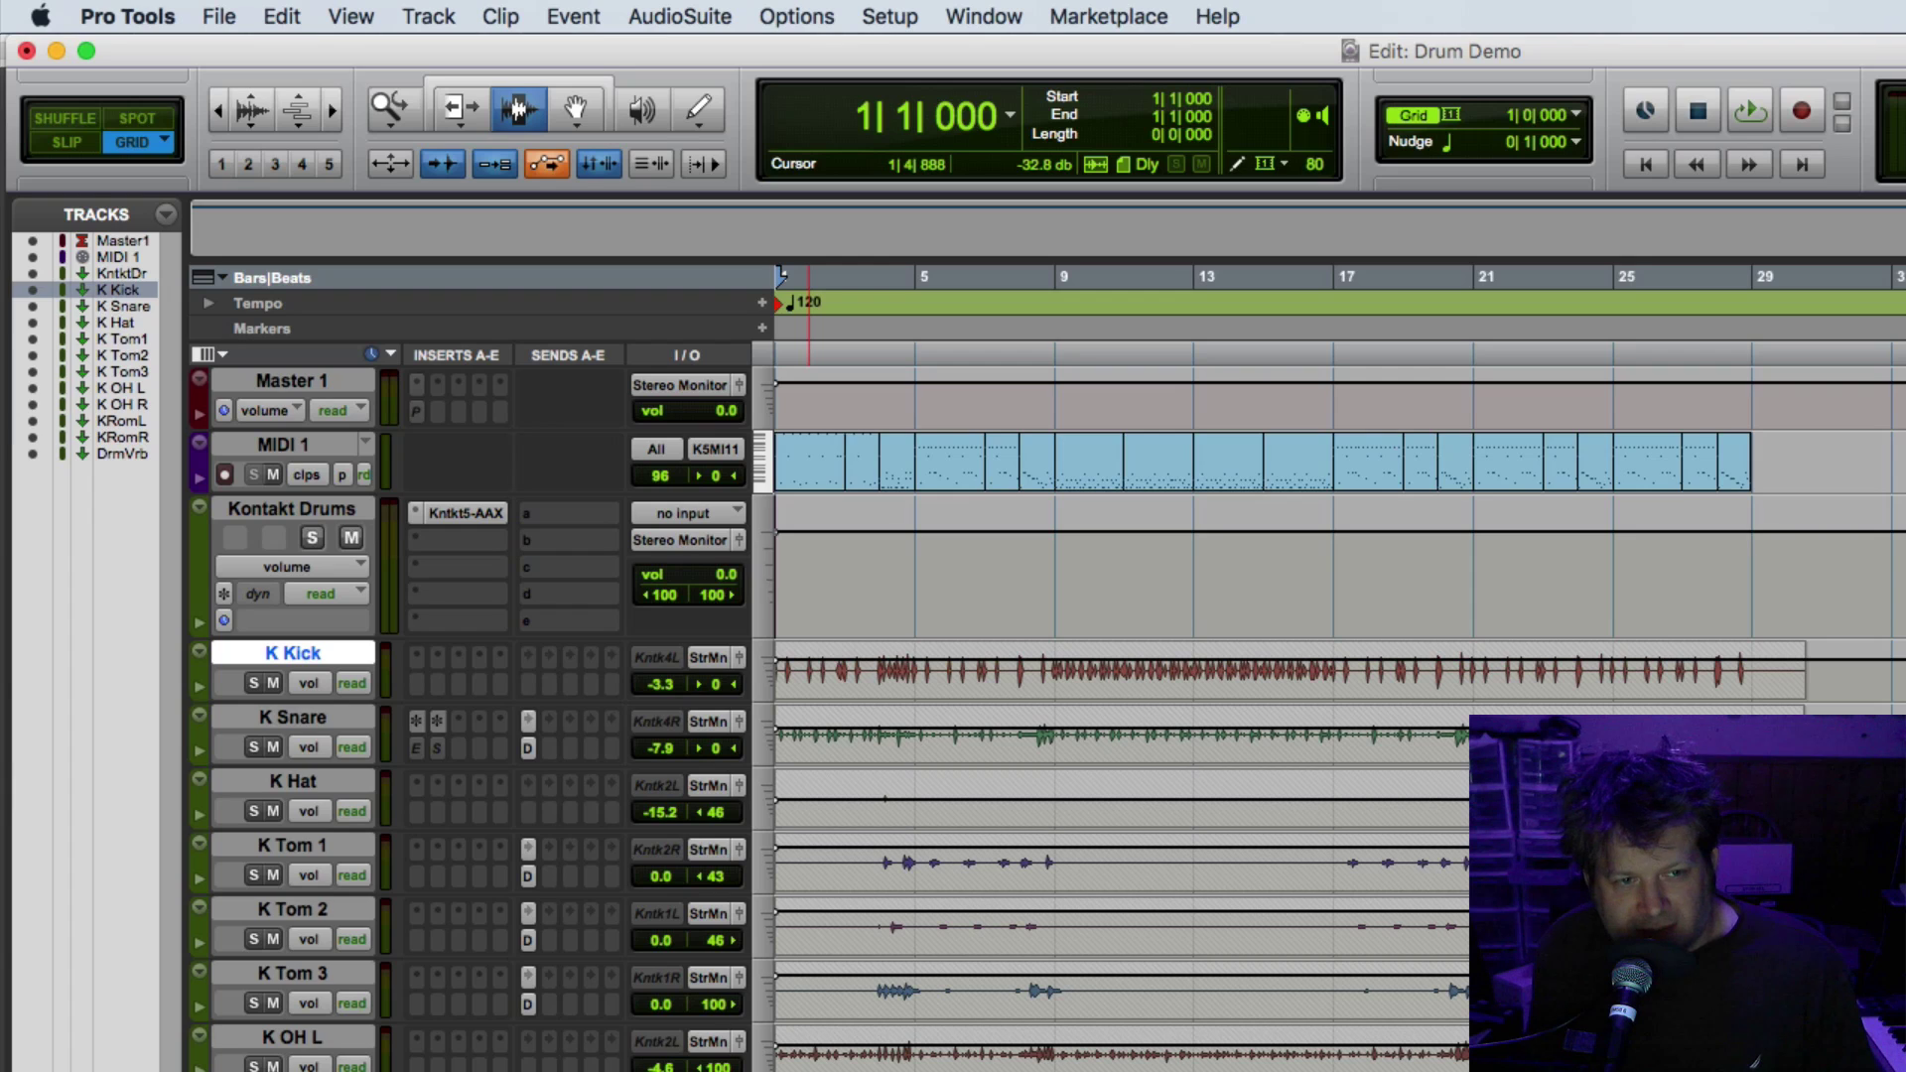
{"action": "left_click", "coordinate": [123, 437], "text": "shift"}
{"action": "right_click", "coordinate": [310, 659]}
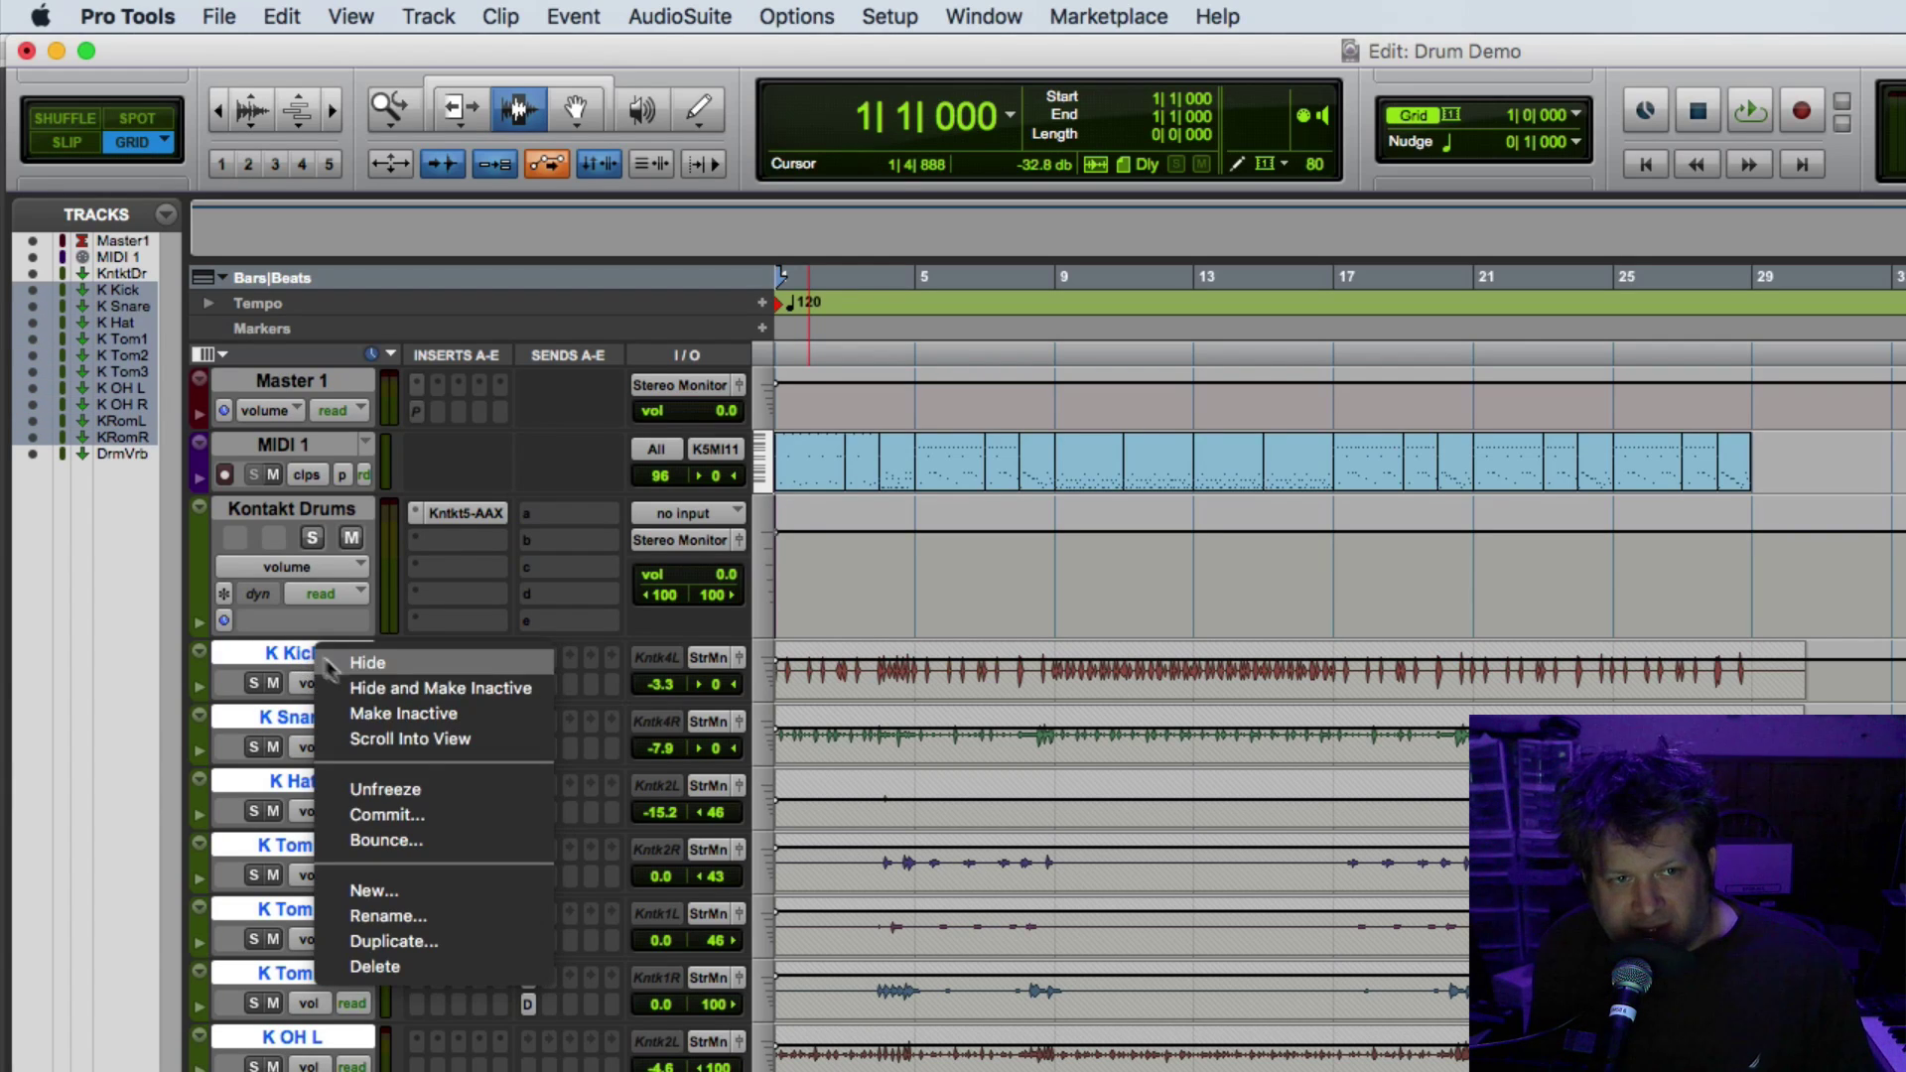
{"action": "left_click", "coordinate": [419, 792]}
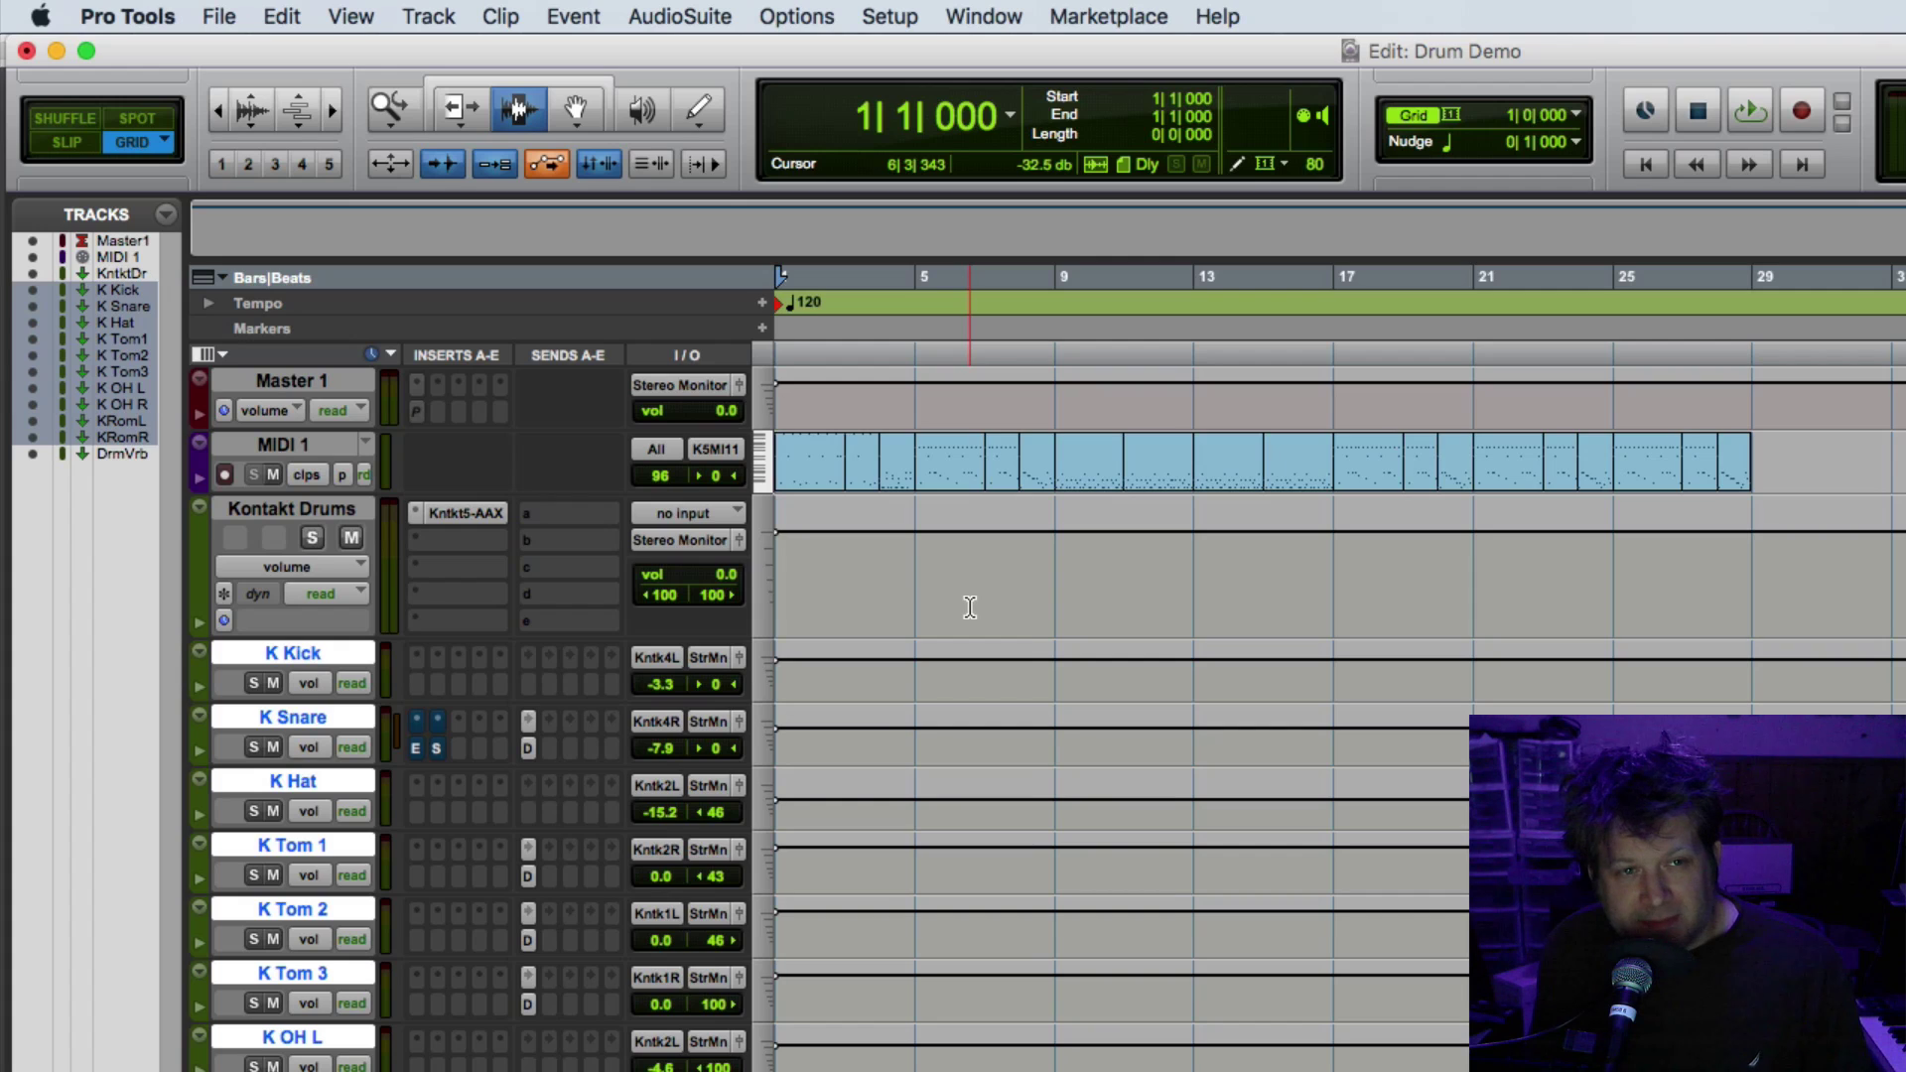
Step: Play back from bar 4, then return to the session start
{"action": "left_click", "coordinate": [884, 566]}
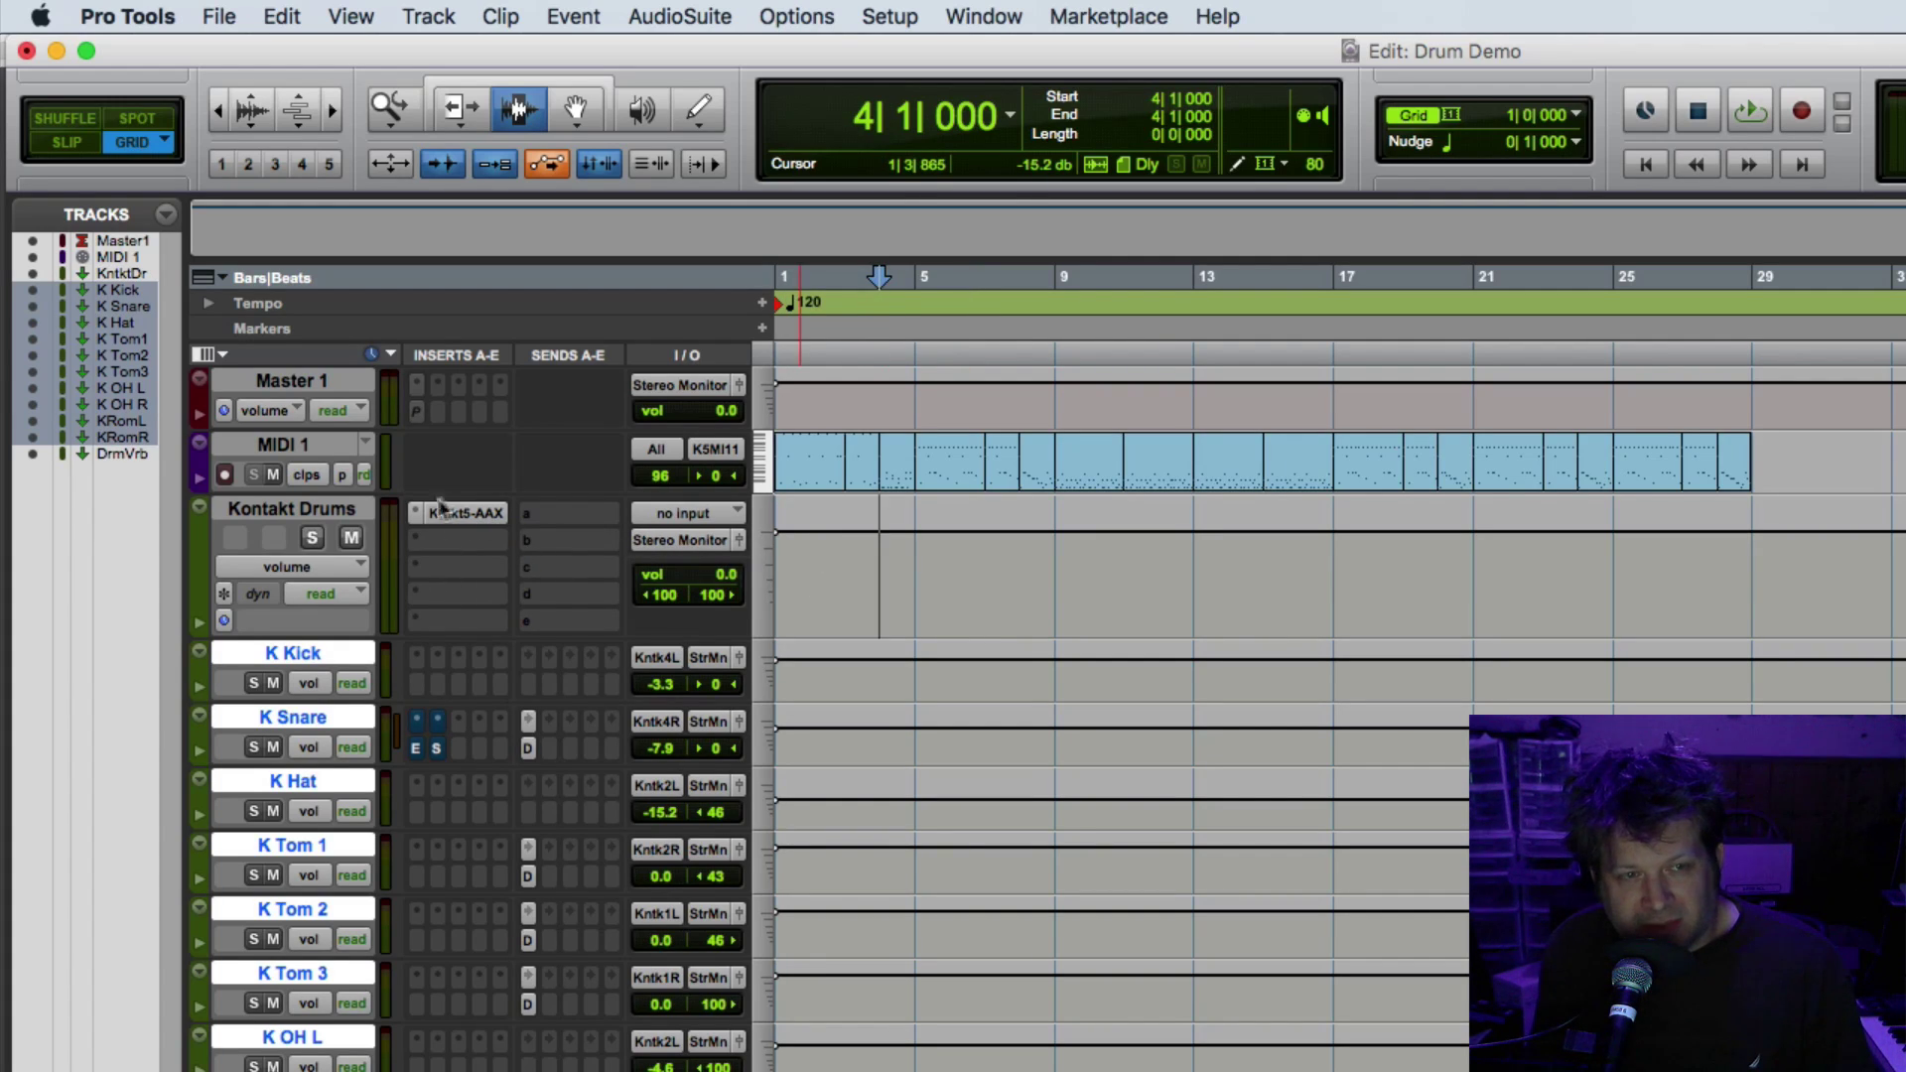
{"action": "key", "text": "space"}
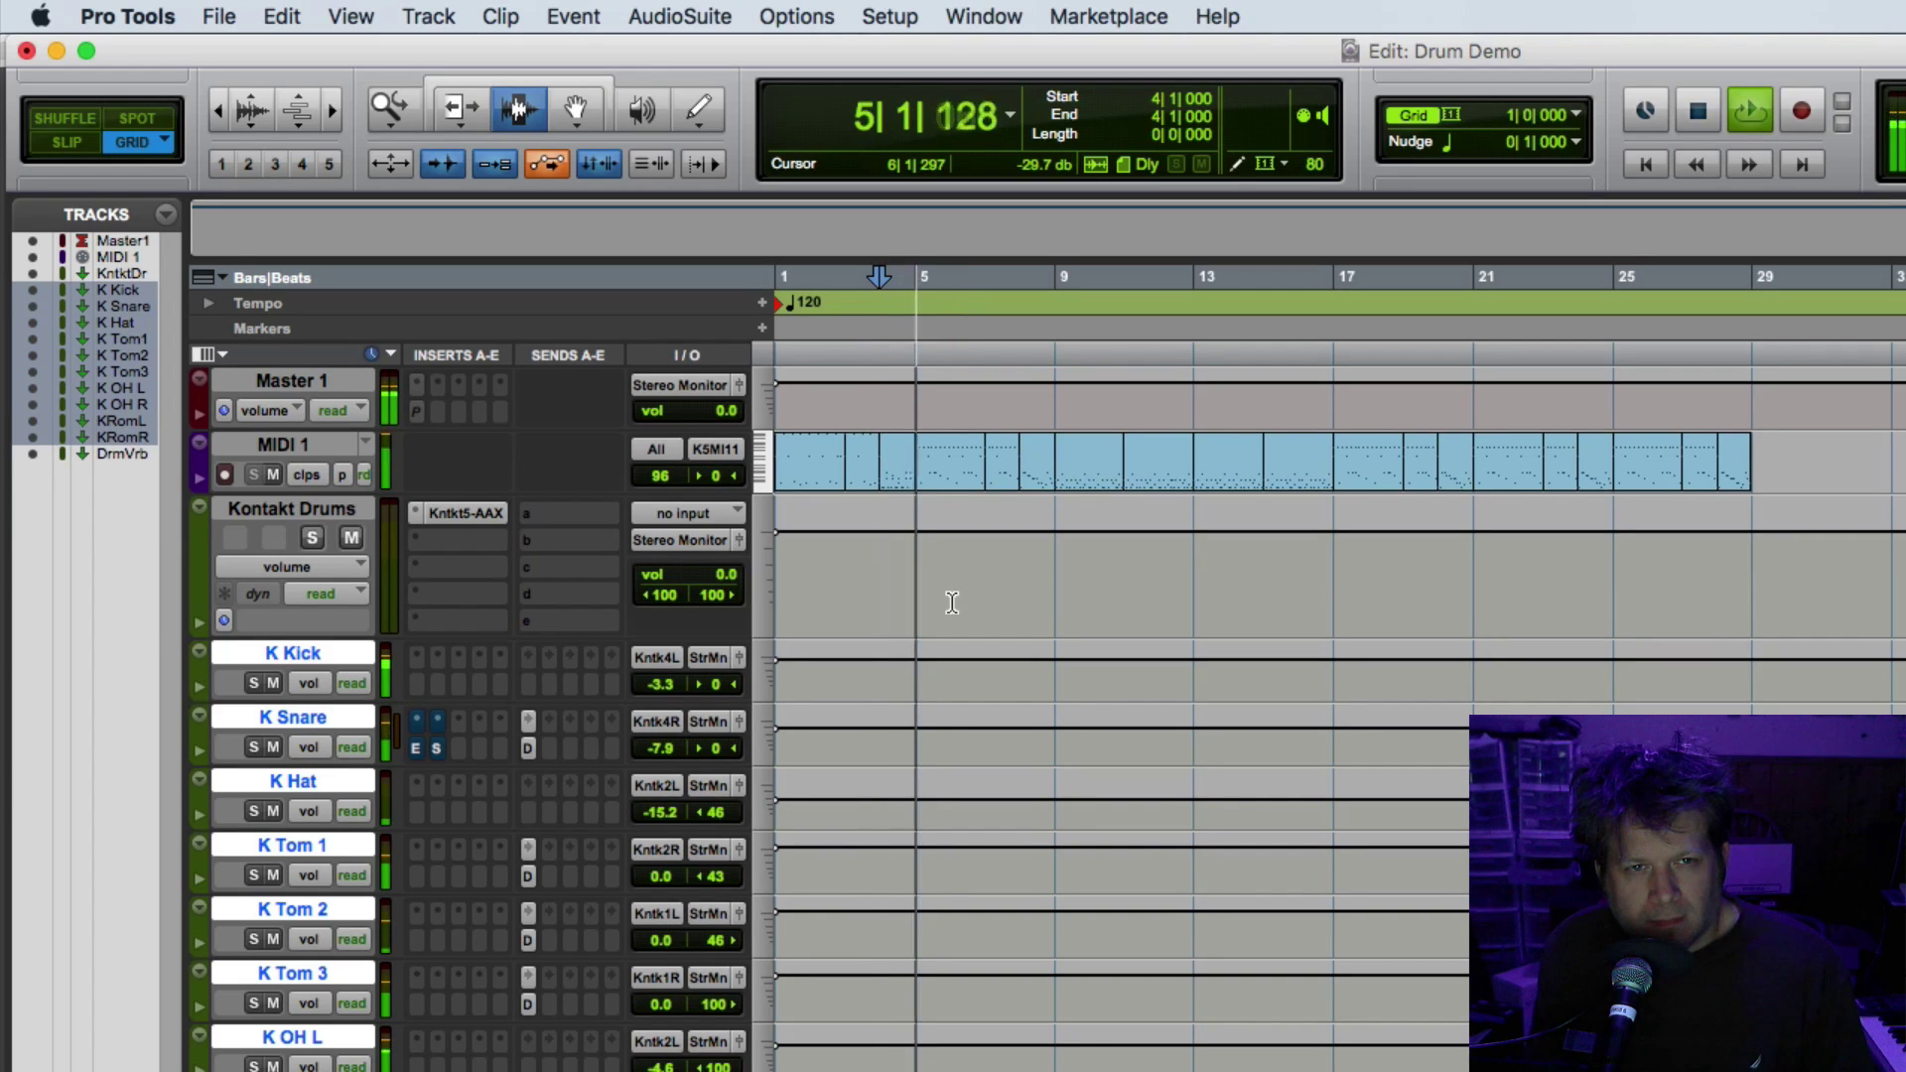
{"action": "key", "text": "space"}
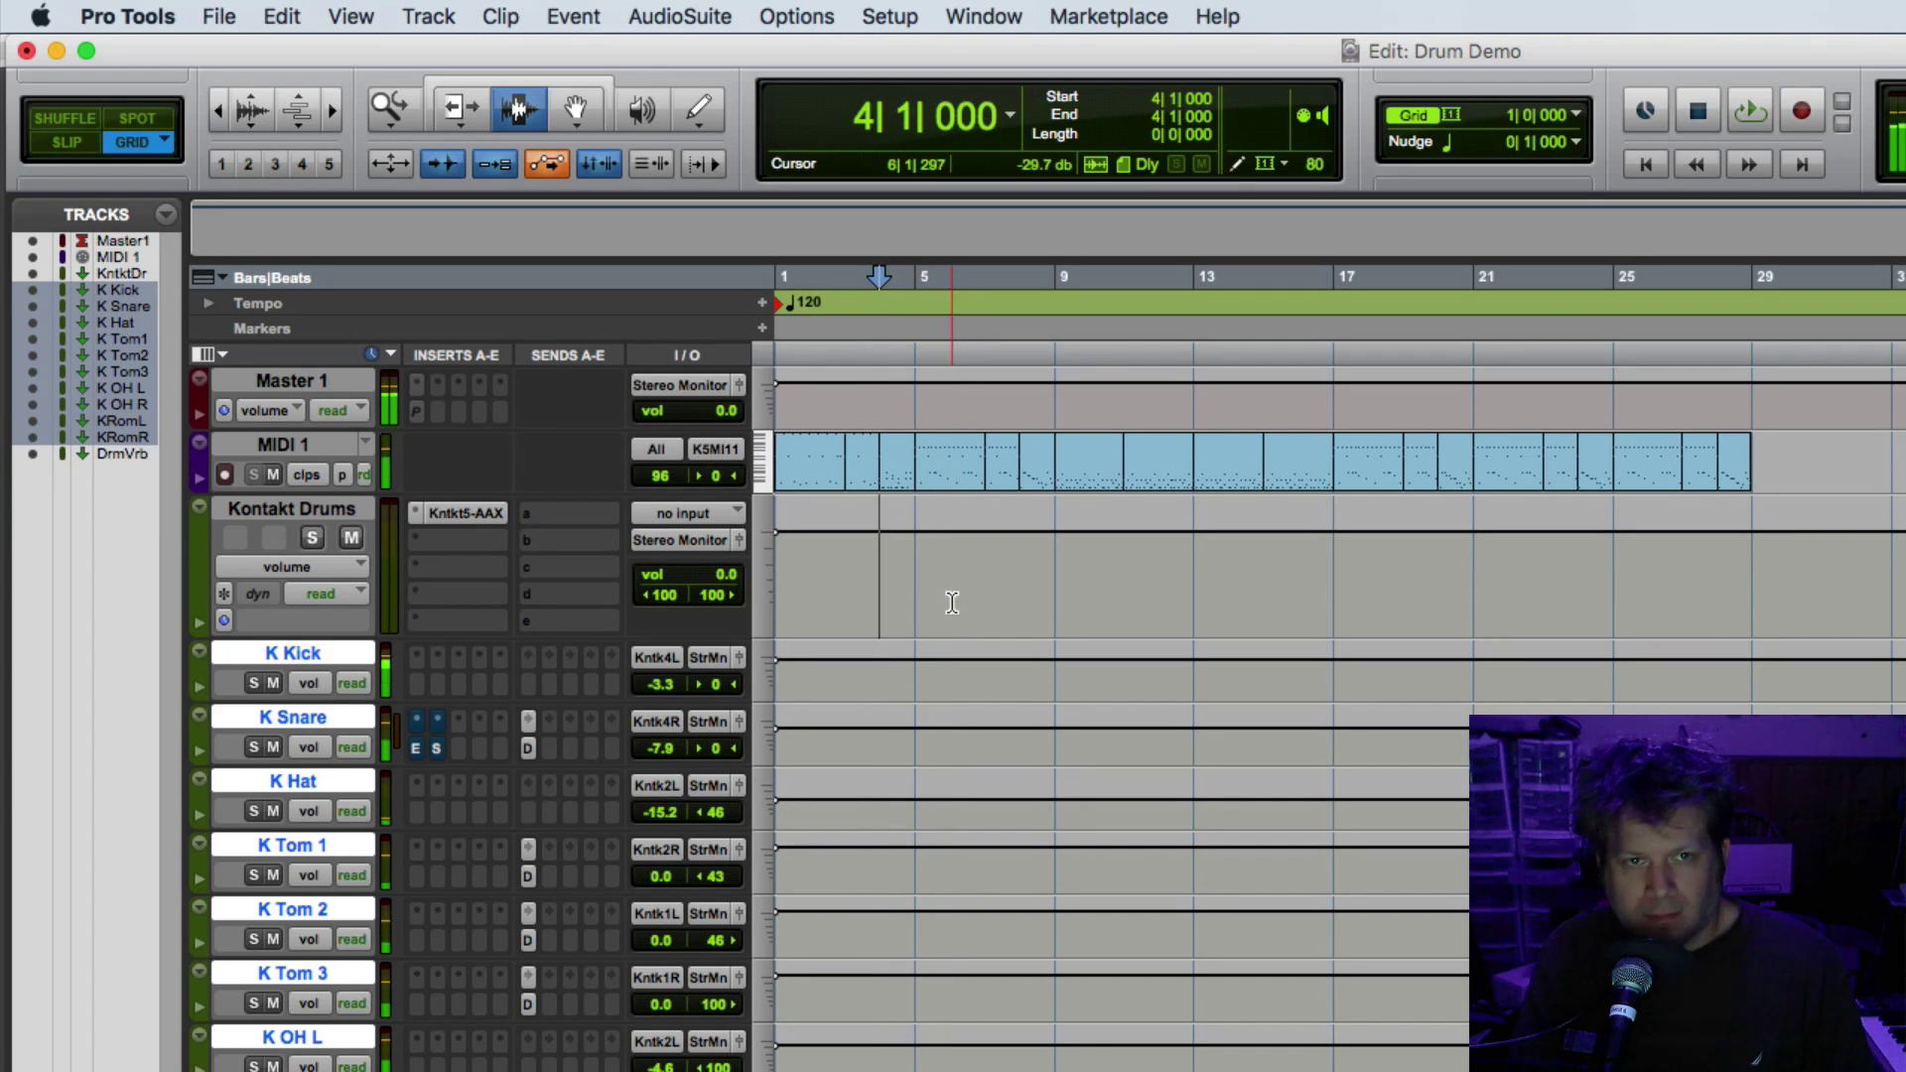
{"action": "key", "text": "Return"}
{"action": "key", "text": "ctrl+Up"}
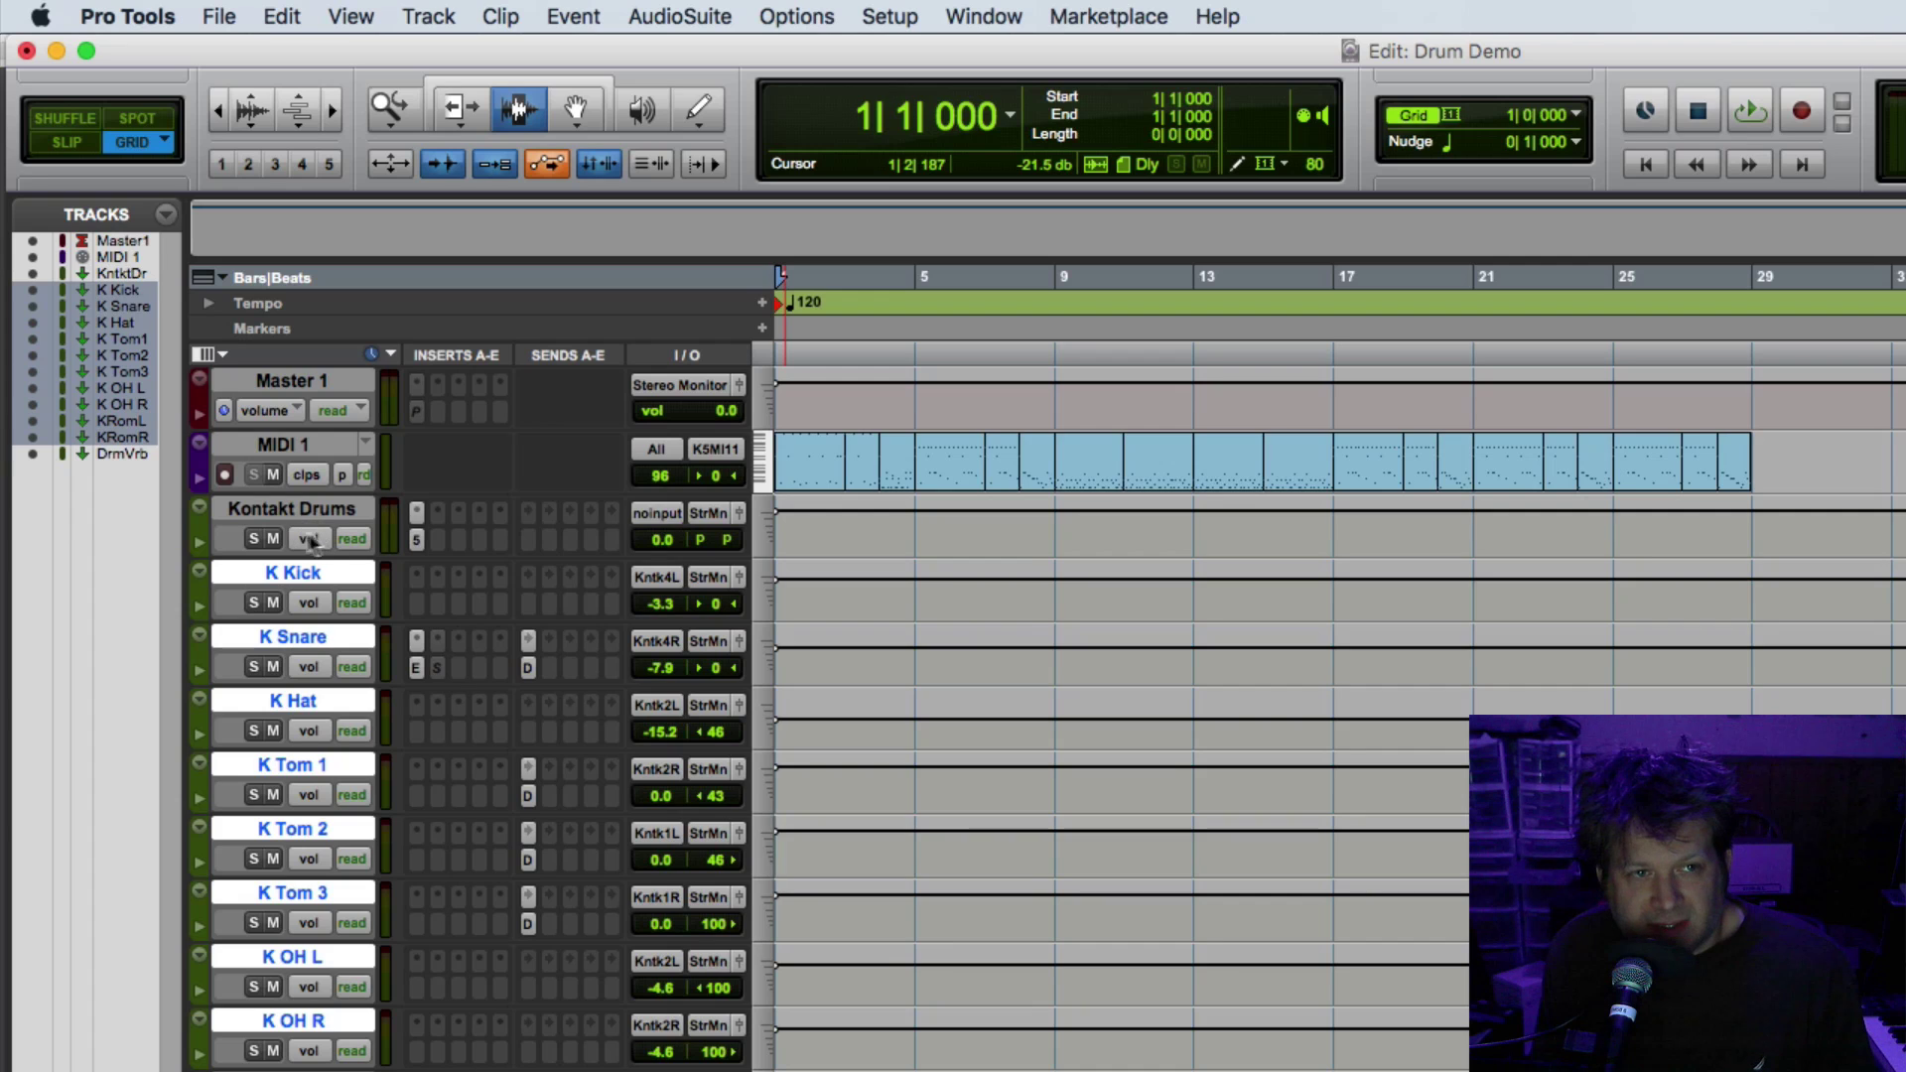
Step: Refreeze Kontakt Drums with its AOS tracks and set K Snare to medium height
{"action": "left_click_drag", "start_coordinate": [535, 557], "coordinate": [535, 583]}
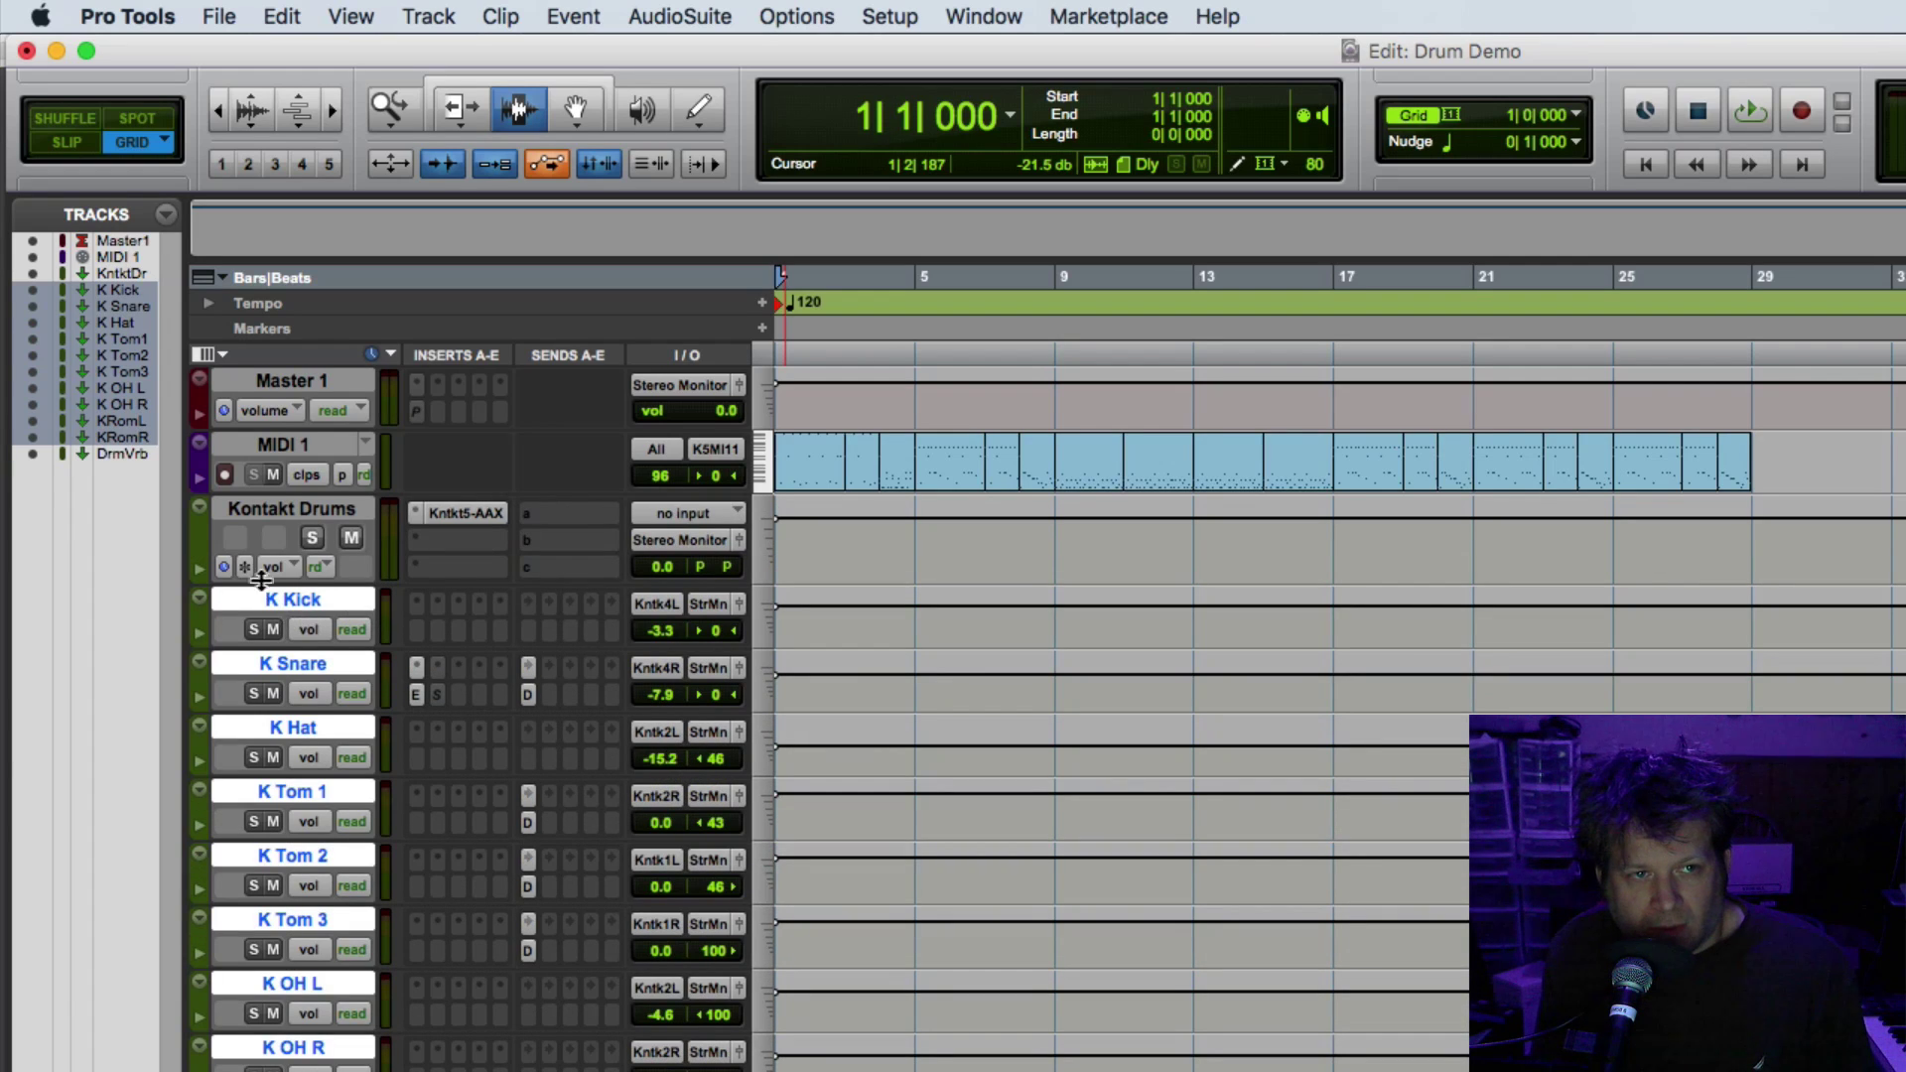
{"action": "left_click", "coordinate": [242, 567]}
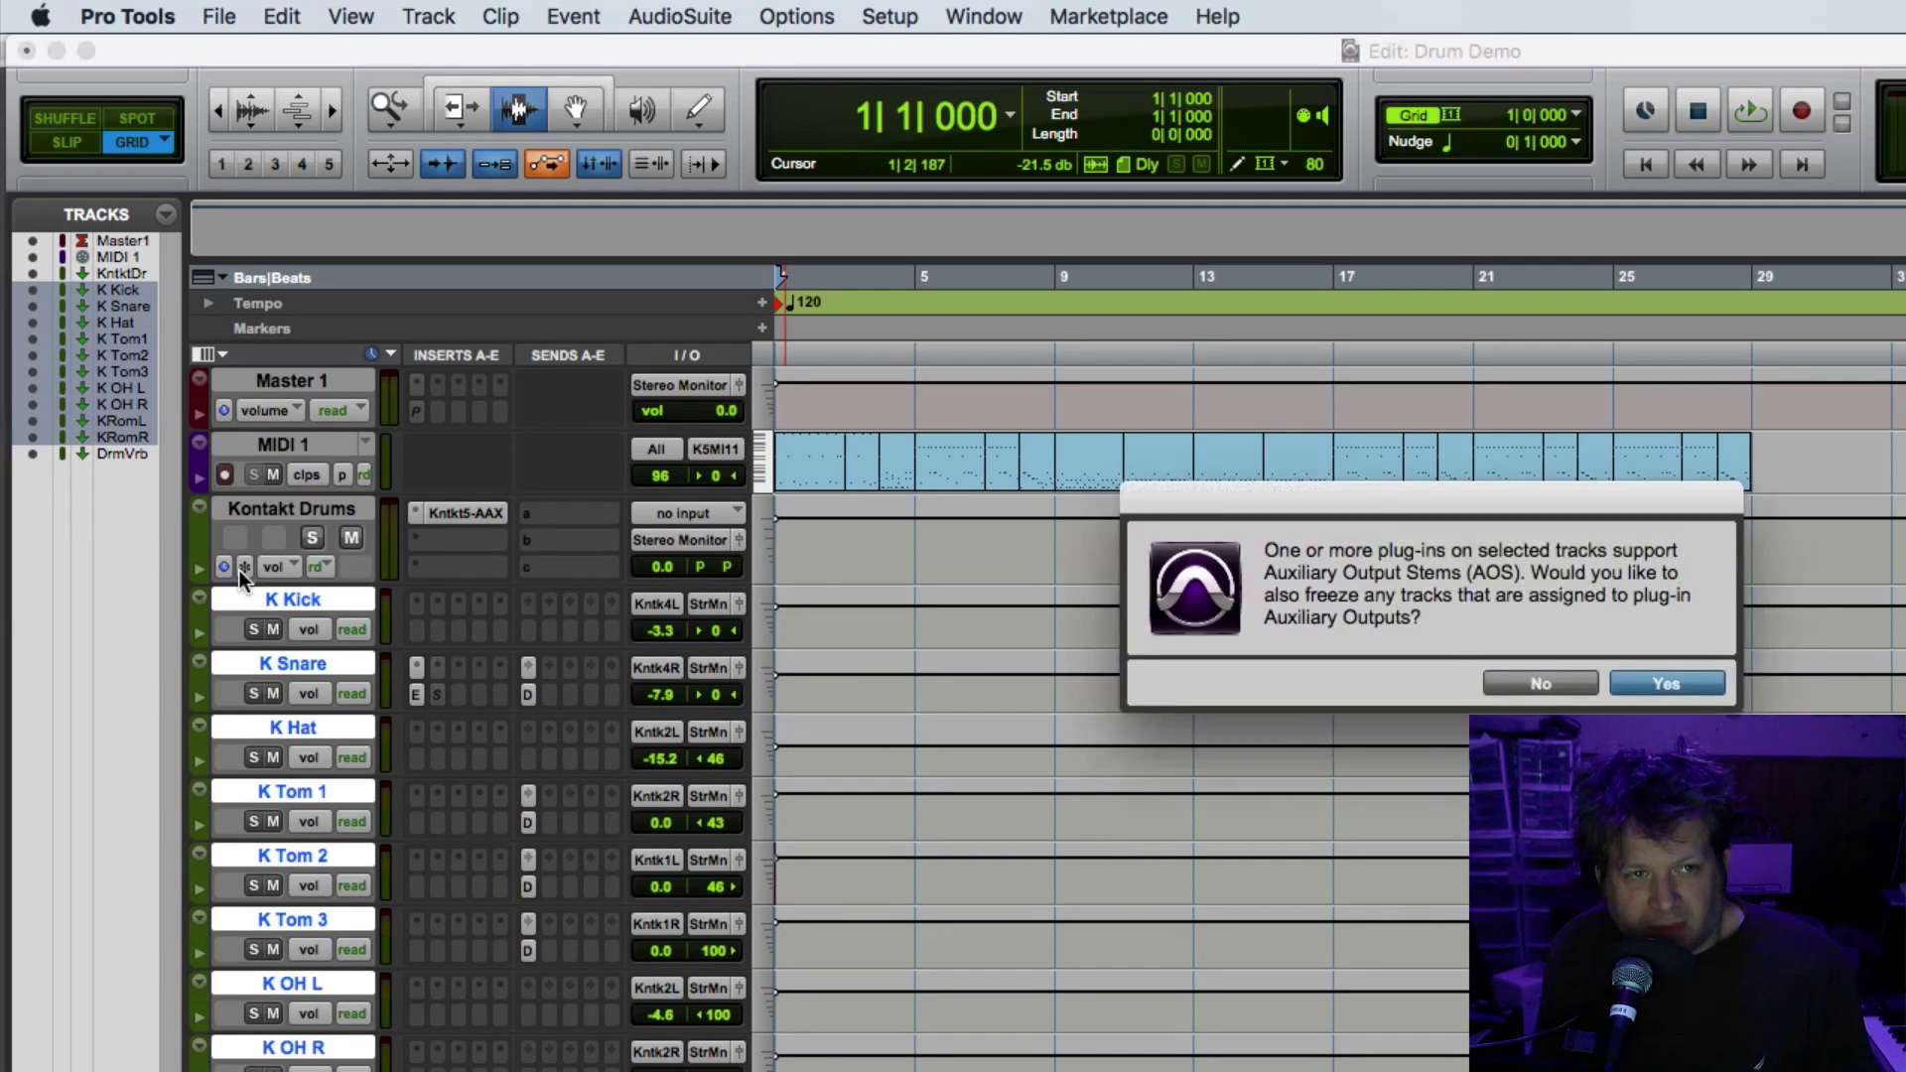
{"action": "left_click", "coordinate": [1666, 684]}
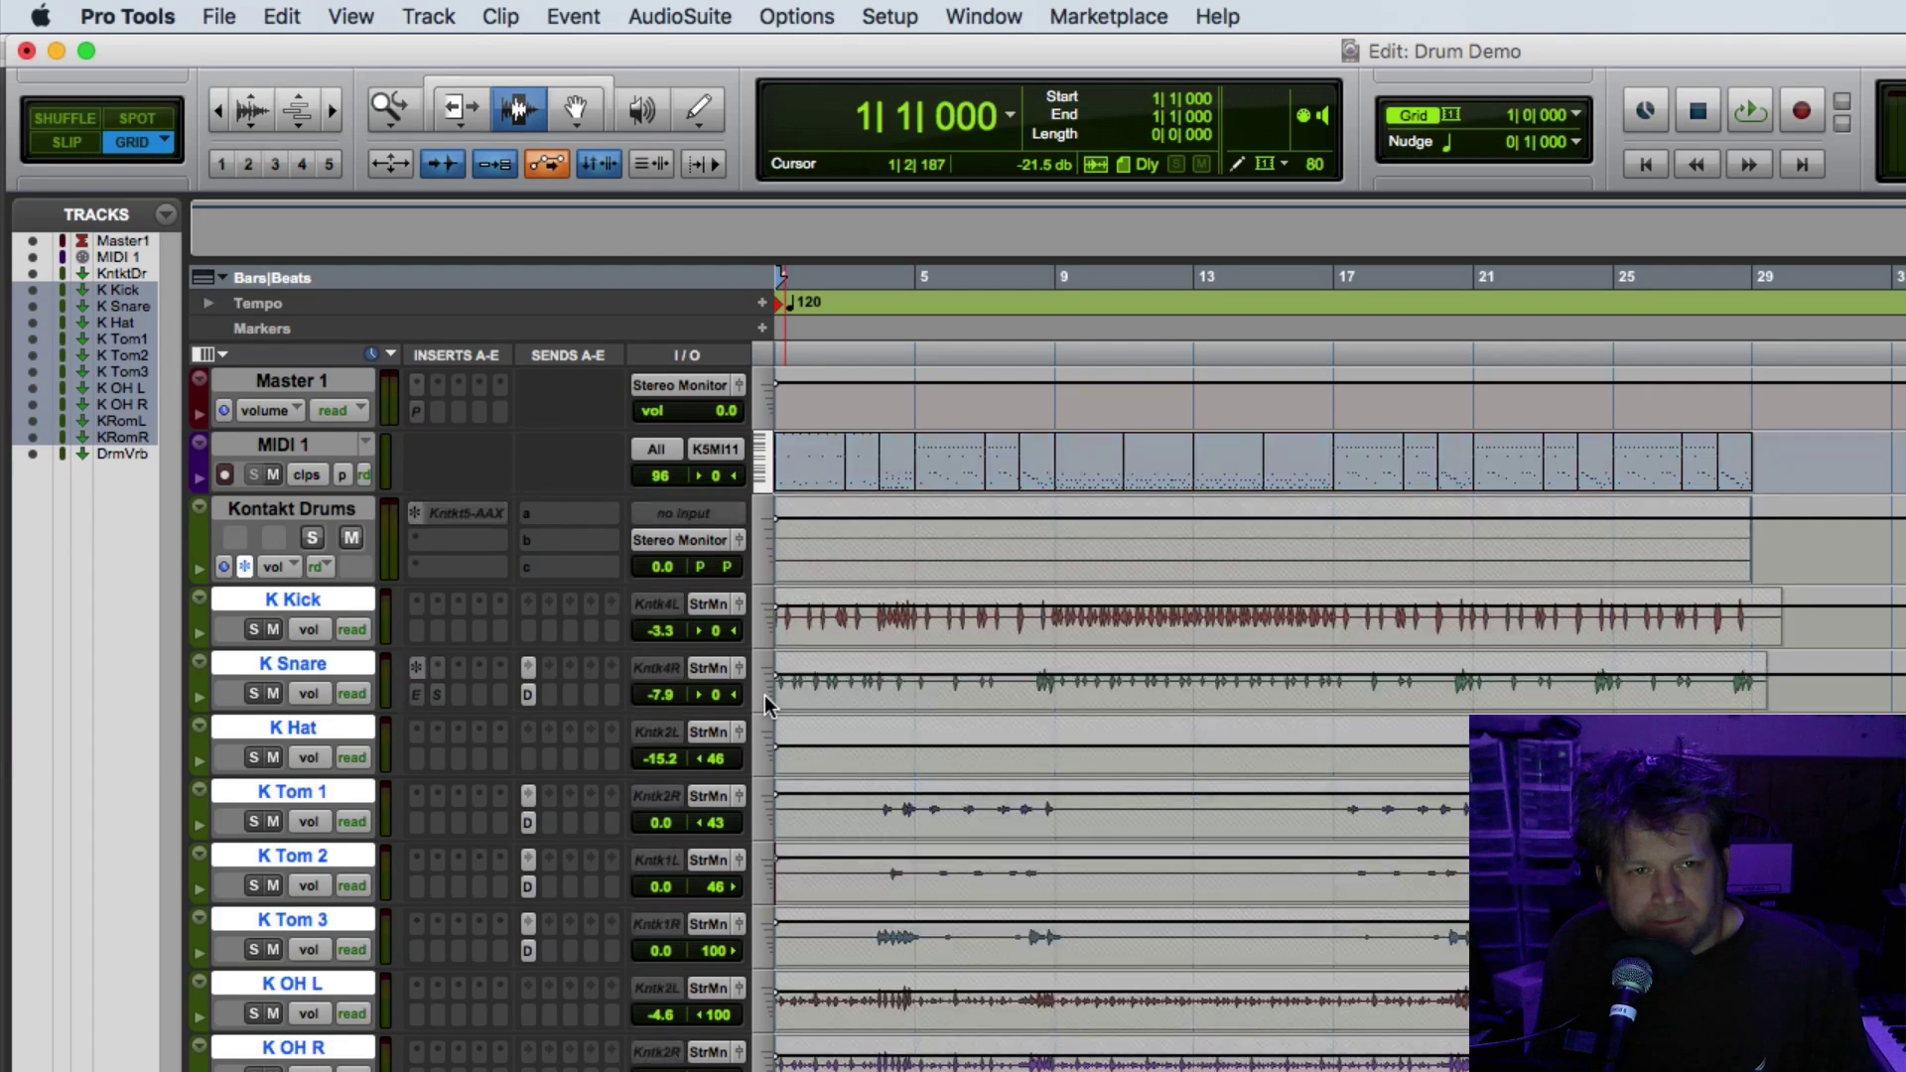
{"action": "left_click", "coordinate": [764, 694]}
{"action": "left_click", "coordinate": [814, 736]}
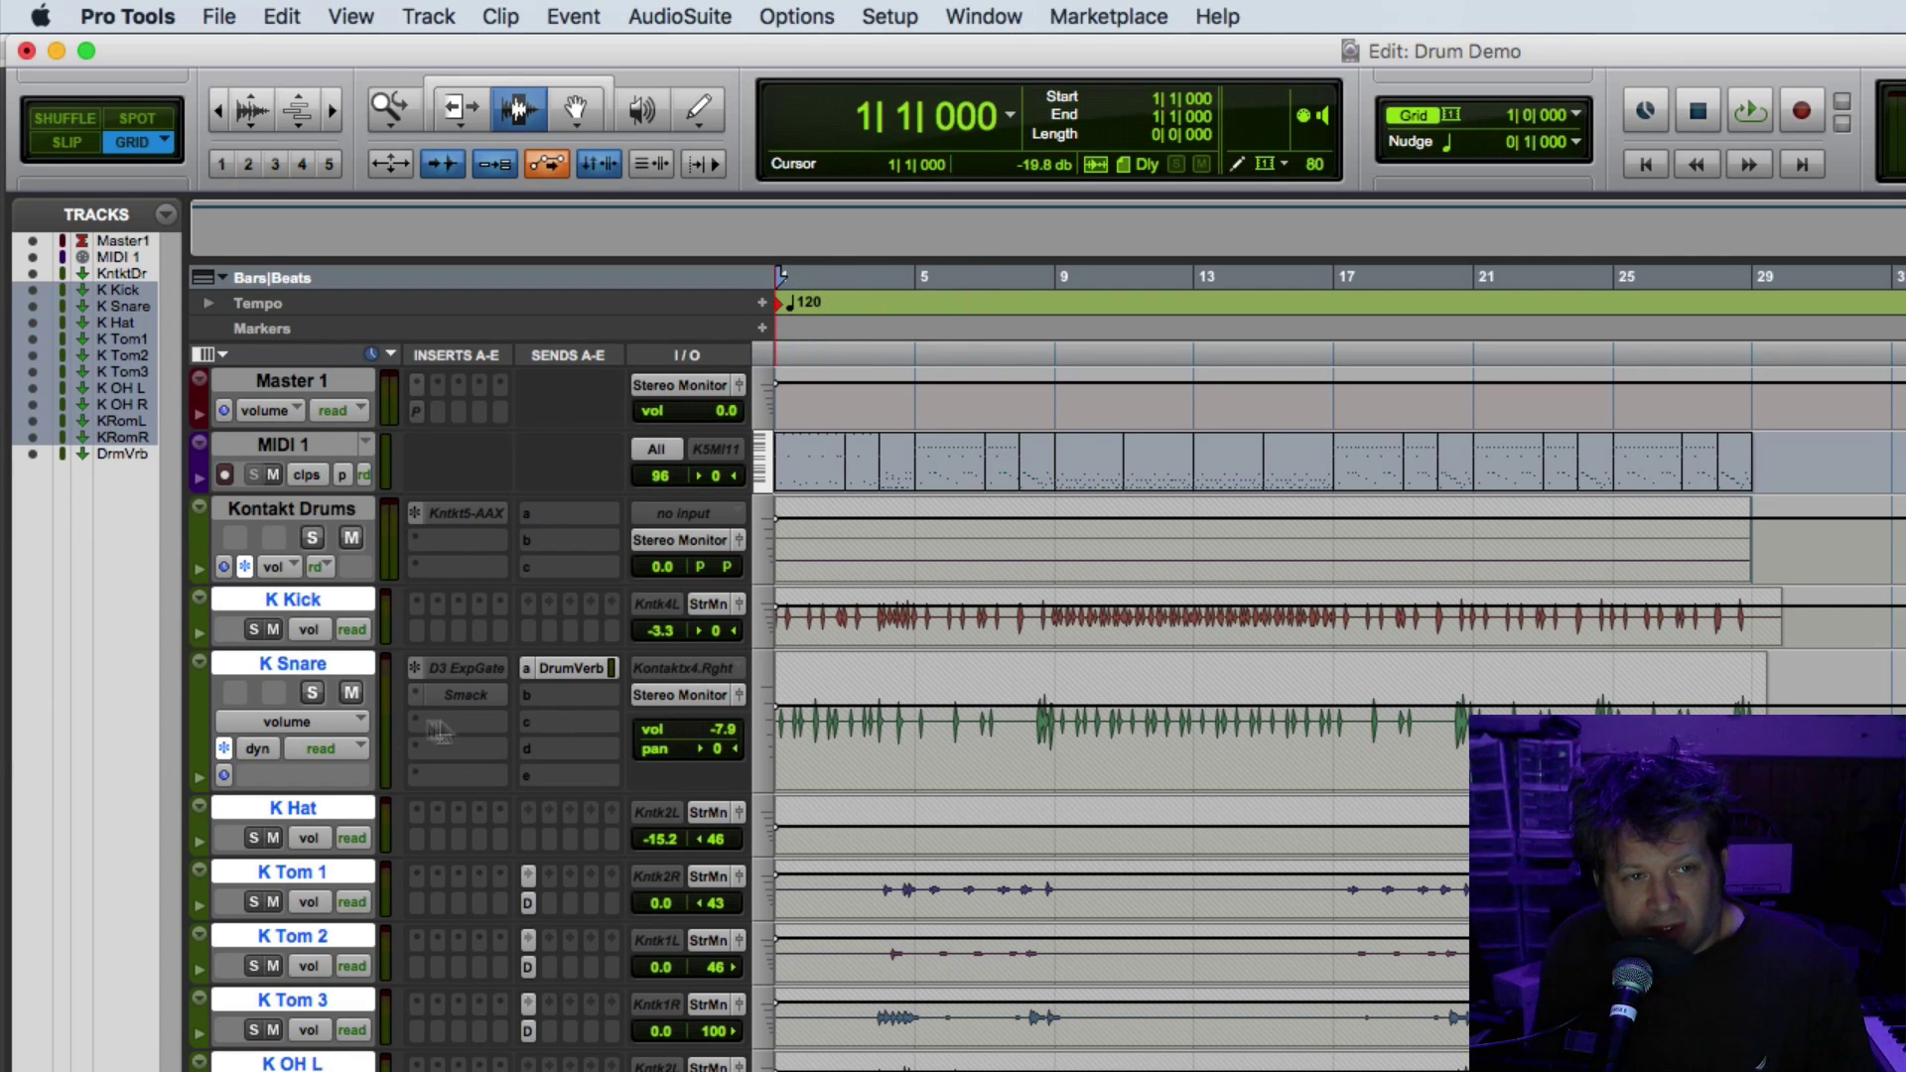
Step: Unfreeze K Snare, change one of its inserts' state, and freeze it again
{"action": "left_click", "coordinate": [324, 659]}
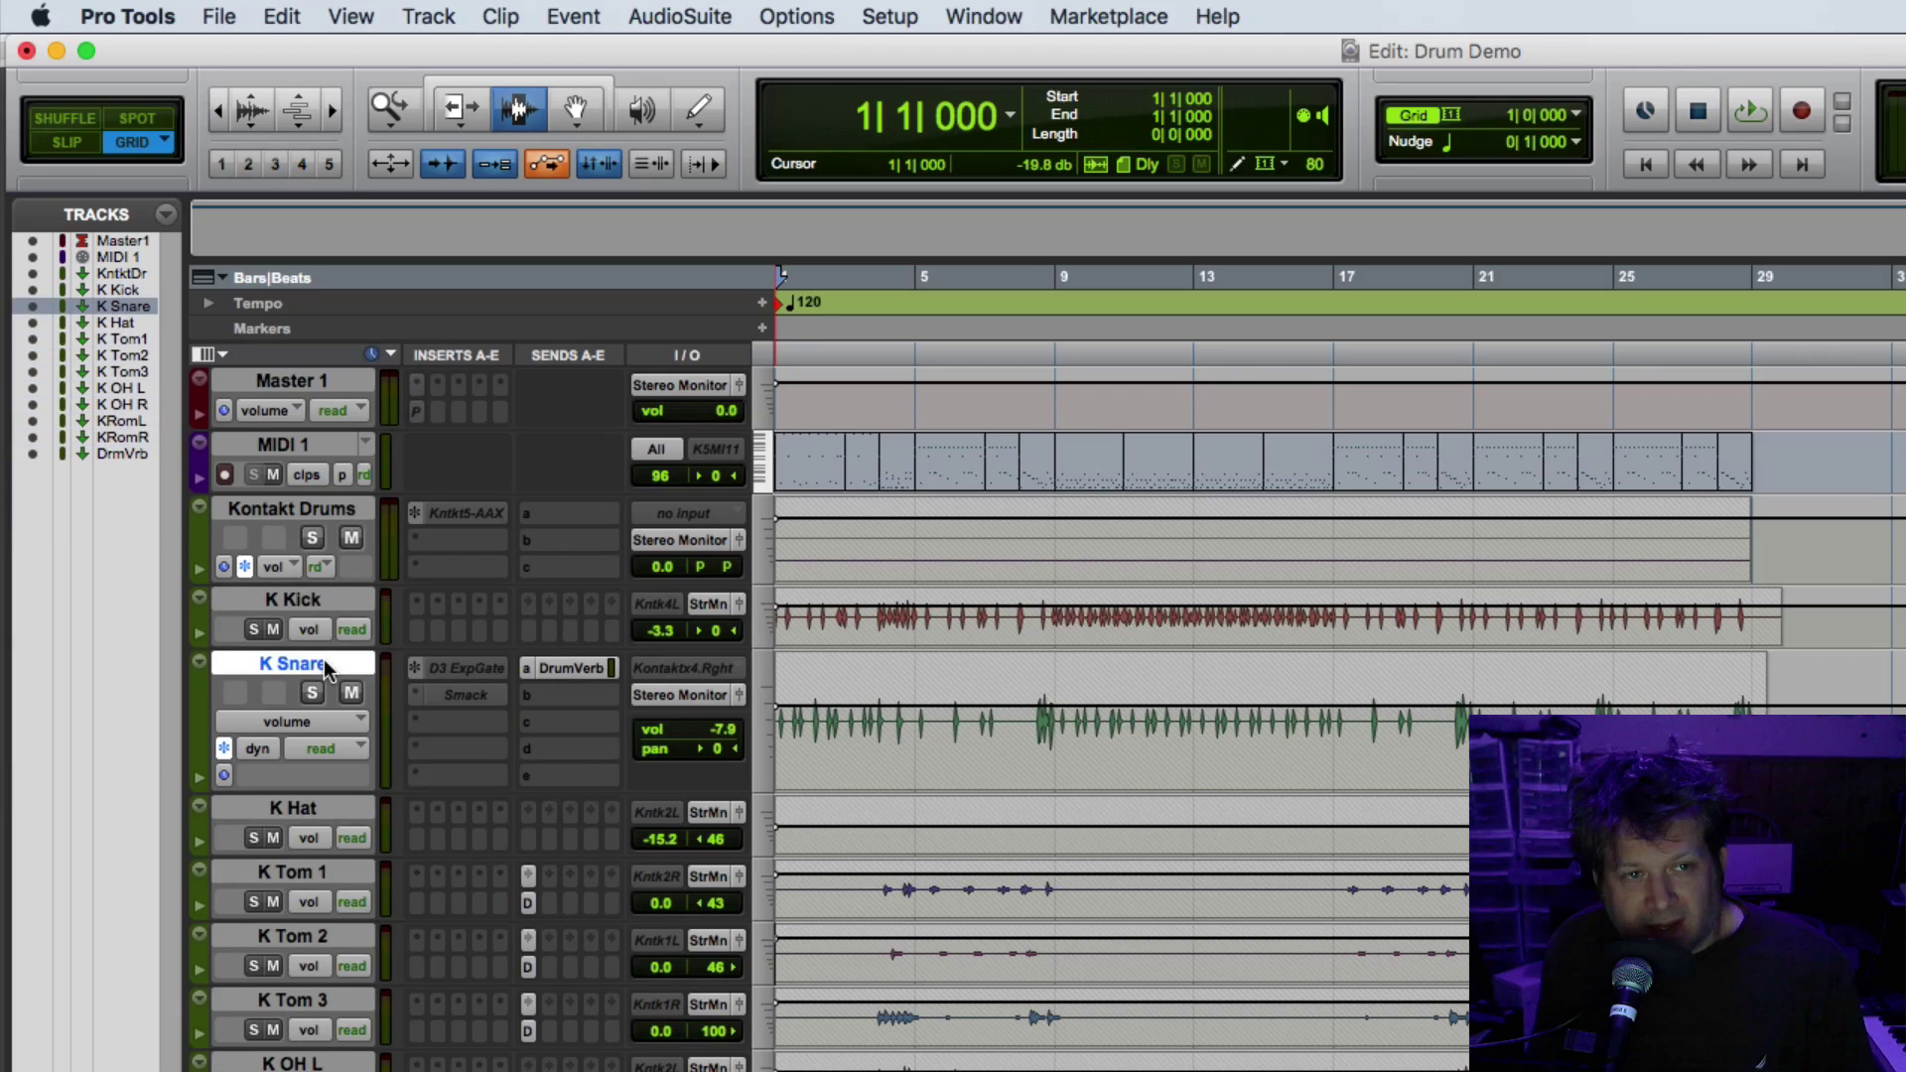
{"action": "right_click", "coordinate": [324, 659]}
{"action": "left_click", "coordinate": [431, 798]}
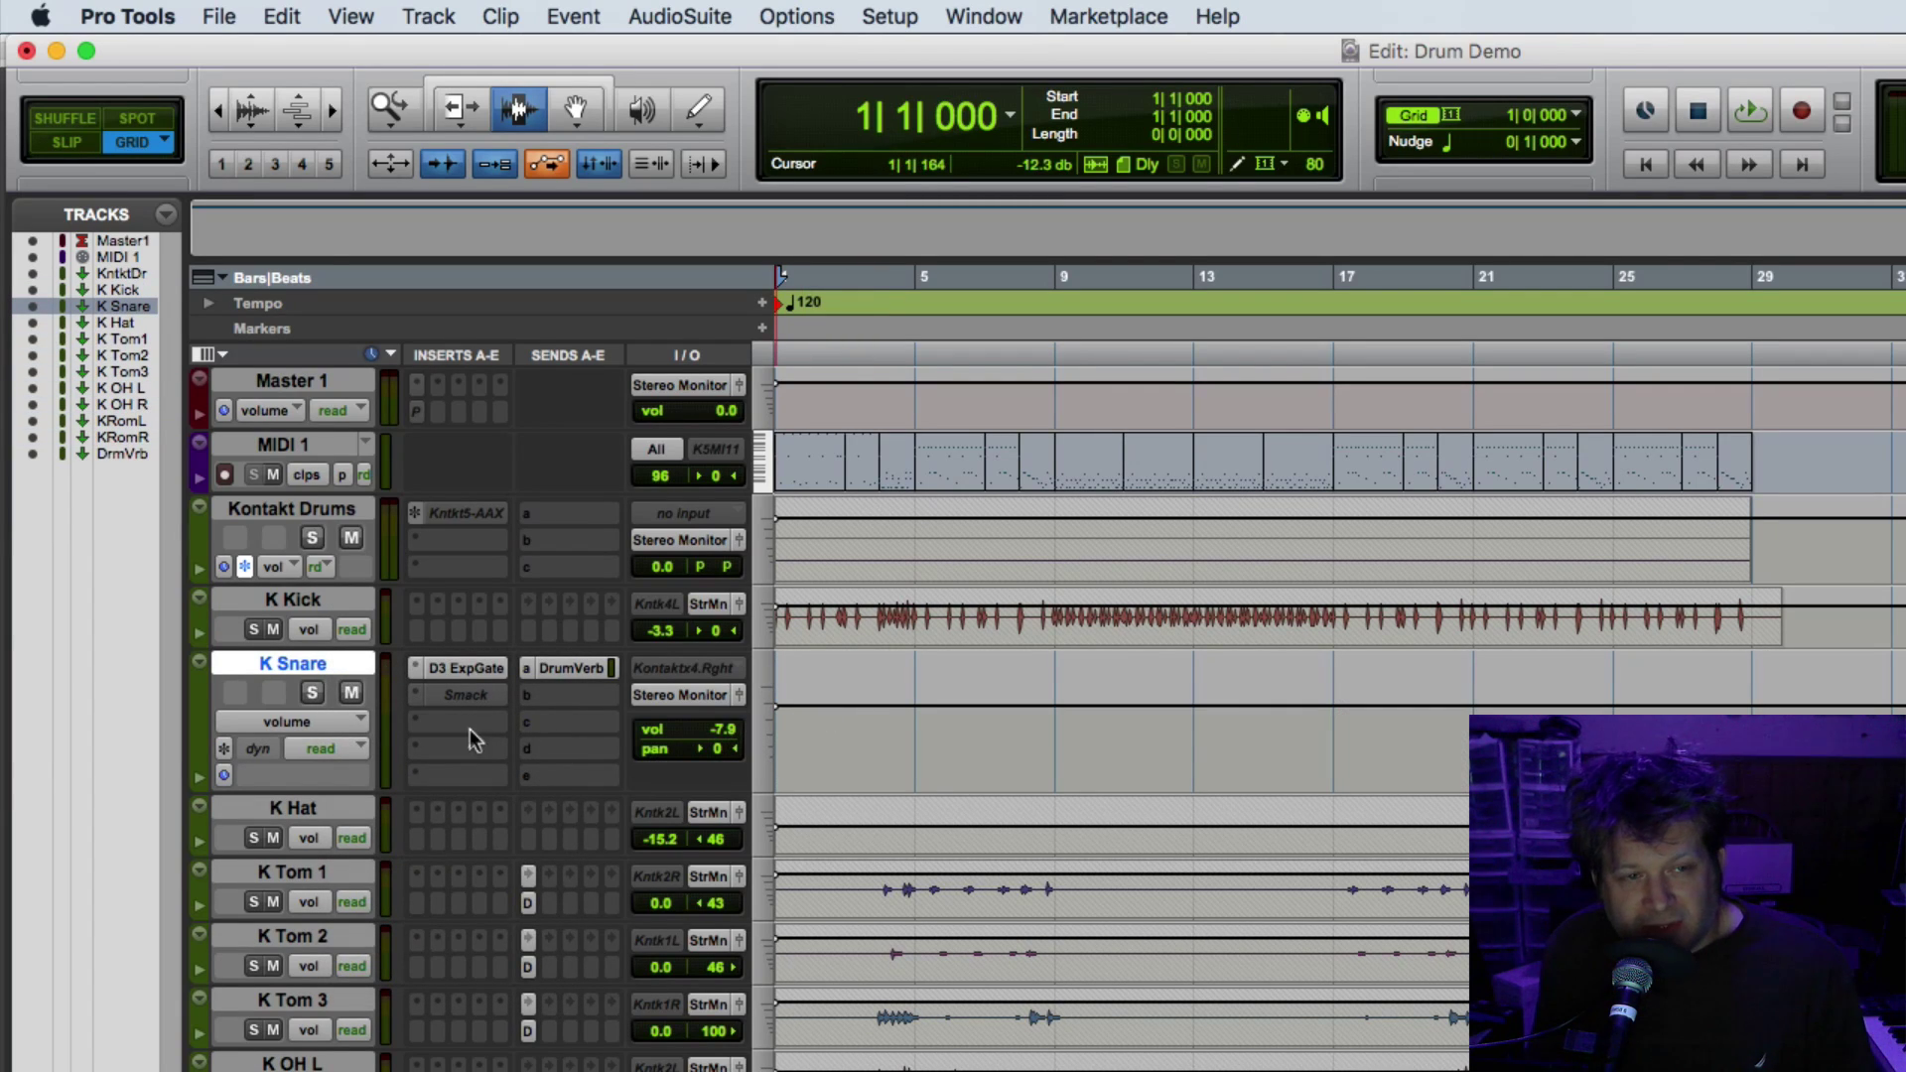
{"action": "left_click", "coordinate": [485, 669], "text": "ctrl+super"}
{"action": "right_click", "coordinate": [304, 672]}
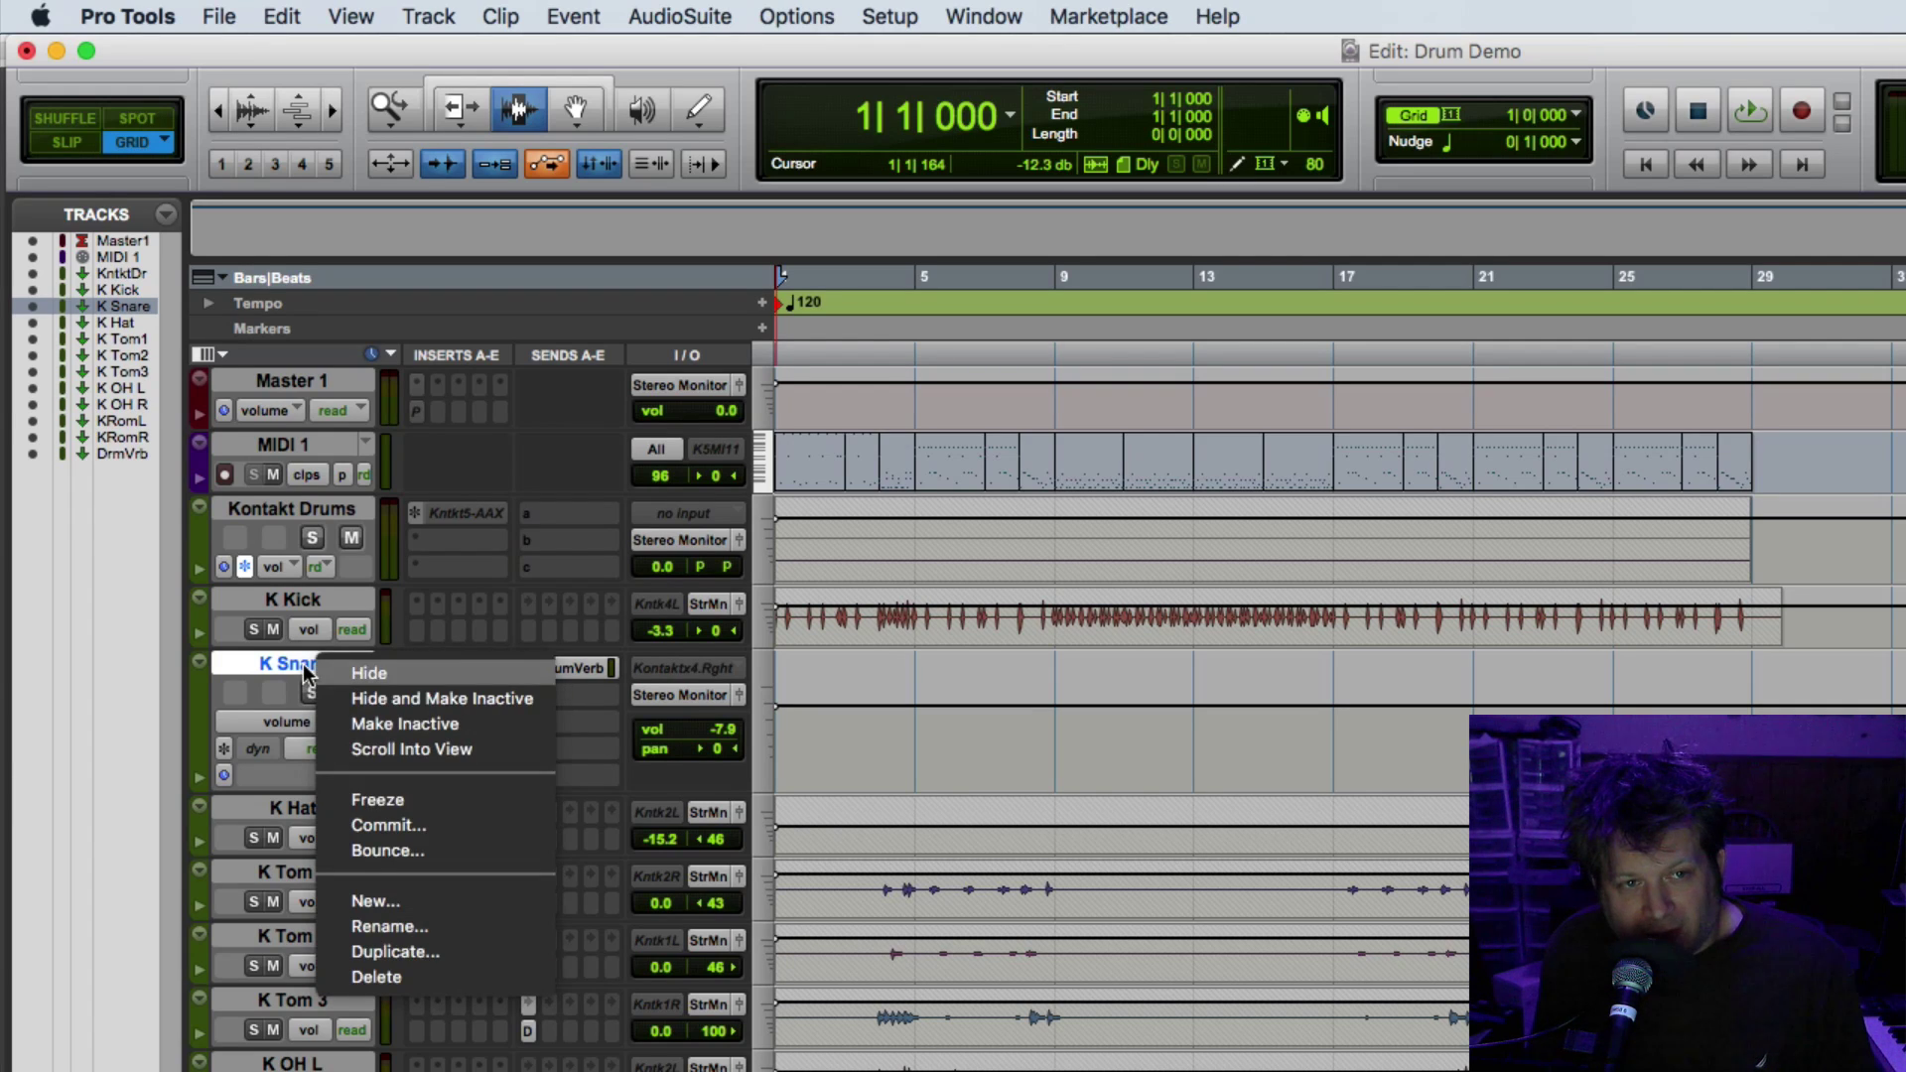
{"action": "left_click", "coordinate": [419, 794]}
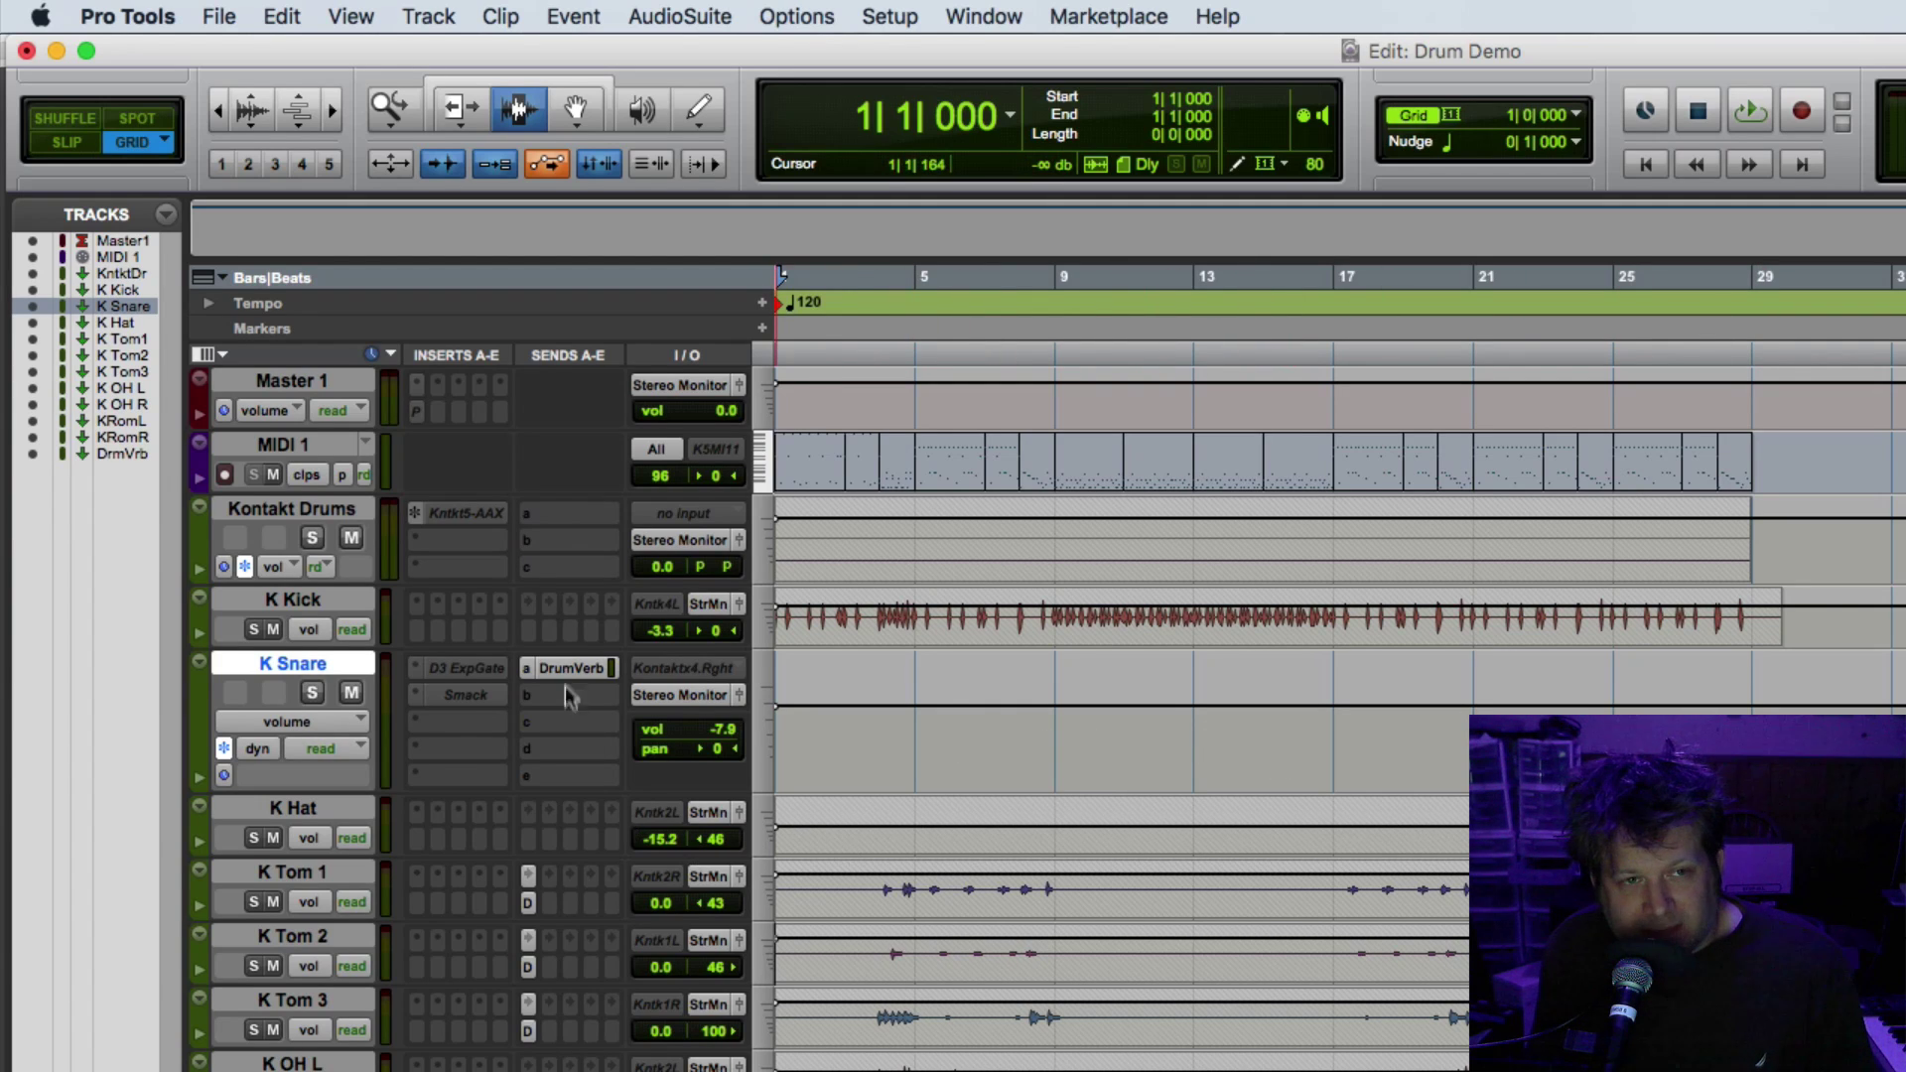
Step: Enlarge and reactivate Kontakt Drums, then freeze K Snare
{"action": "left_click_drag", "start_coordinate": [503, 591], "coordinate": [504, 635]}
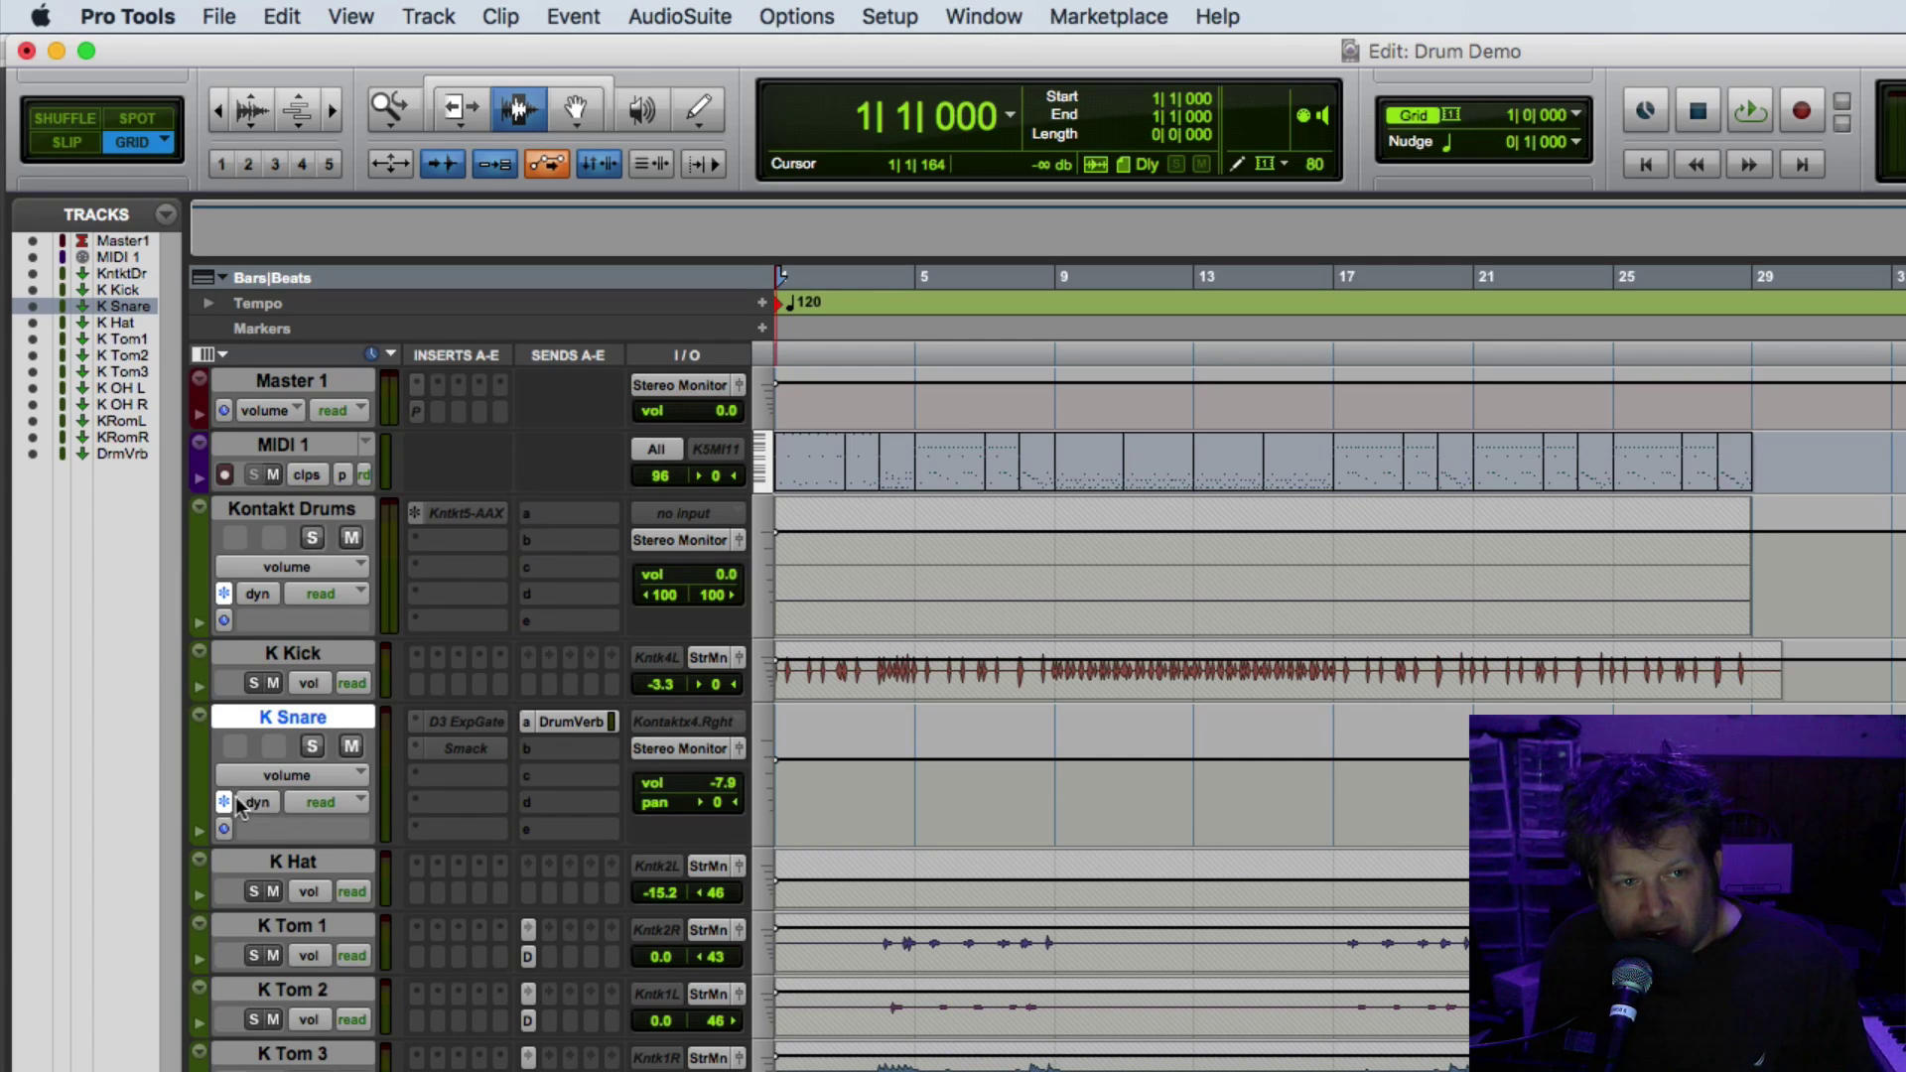
{"action": "left_click", "coordinate": [221, 594]}
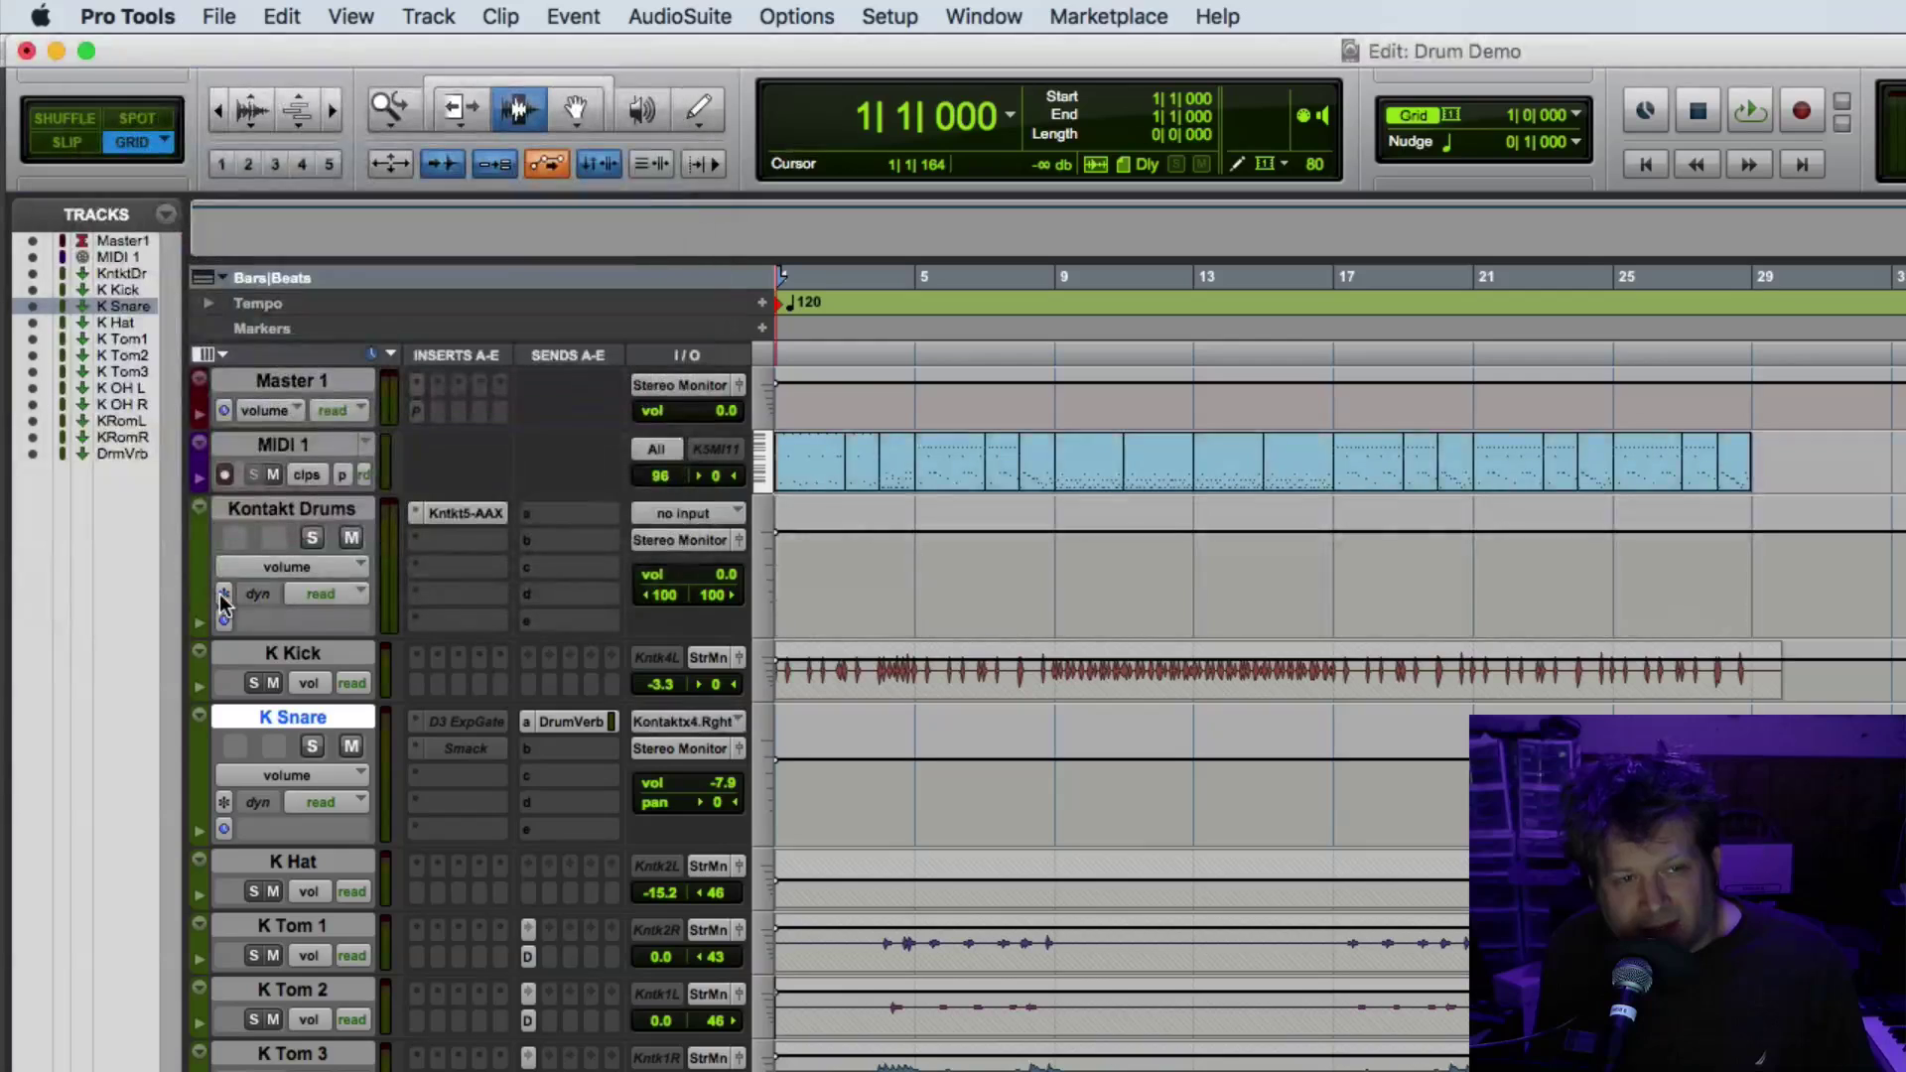
{"action": "left_click", "coordinate": [228, 802]}
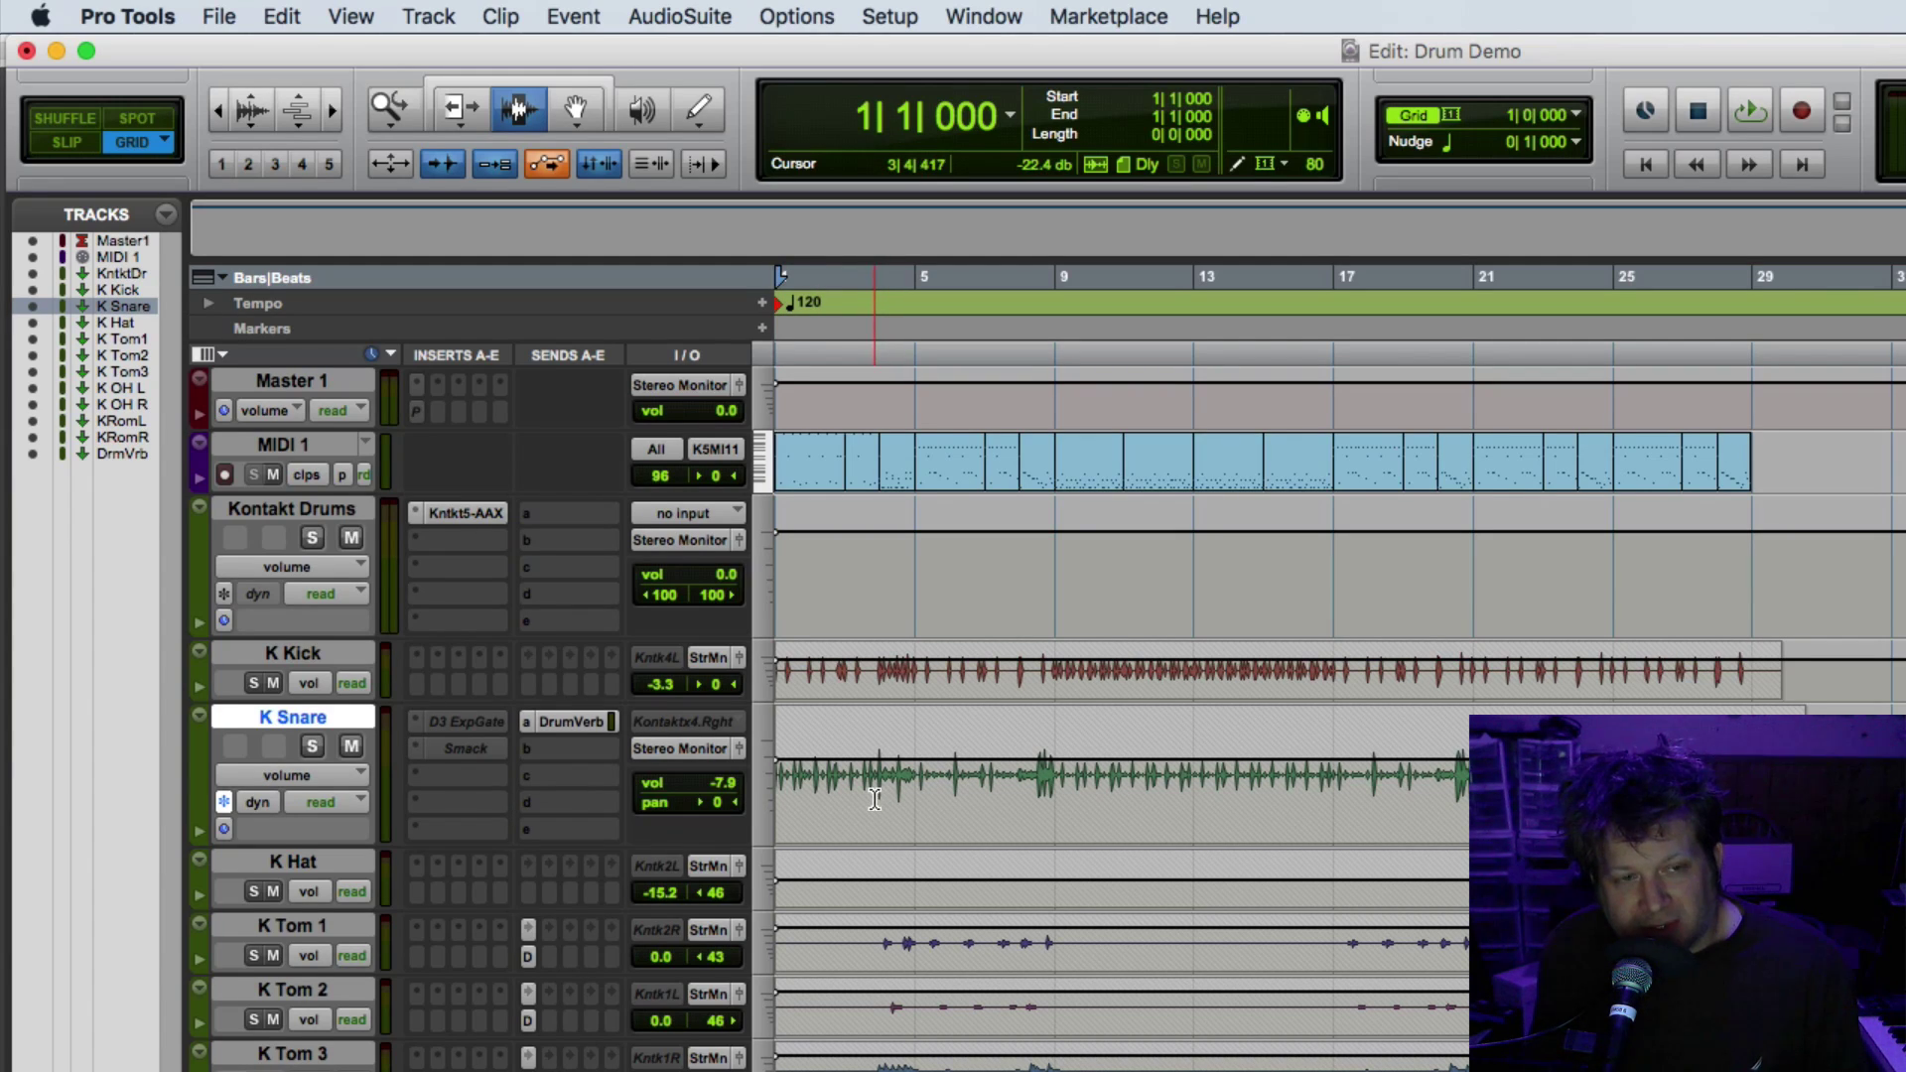
Step: Inspect K Snare's frozen Smack and D3 ExpGate inserts without changing anything
{"action": "left_click", "coordinate": [474, 752], "text": "ctrl+super"}
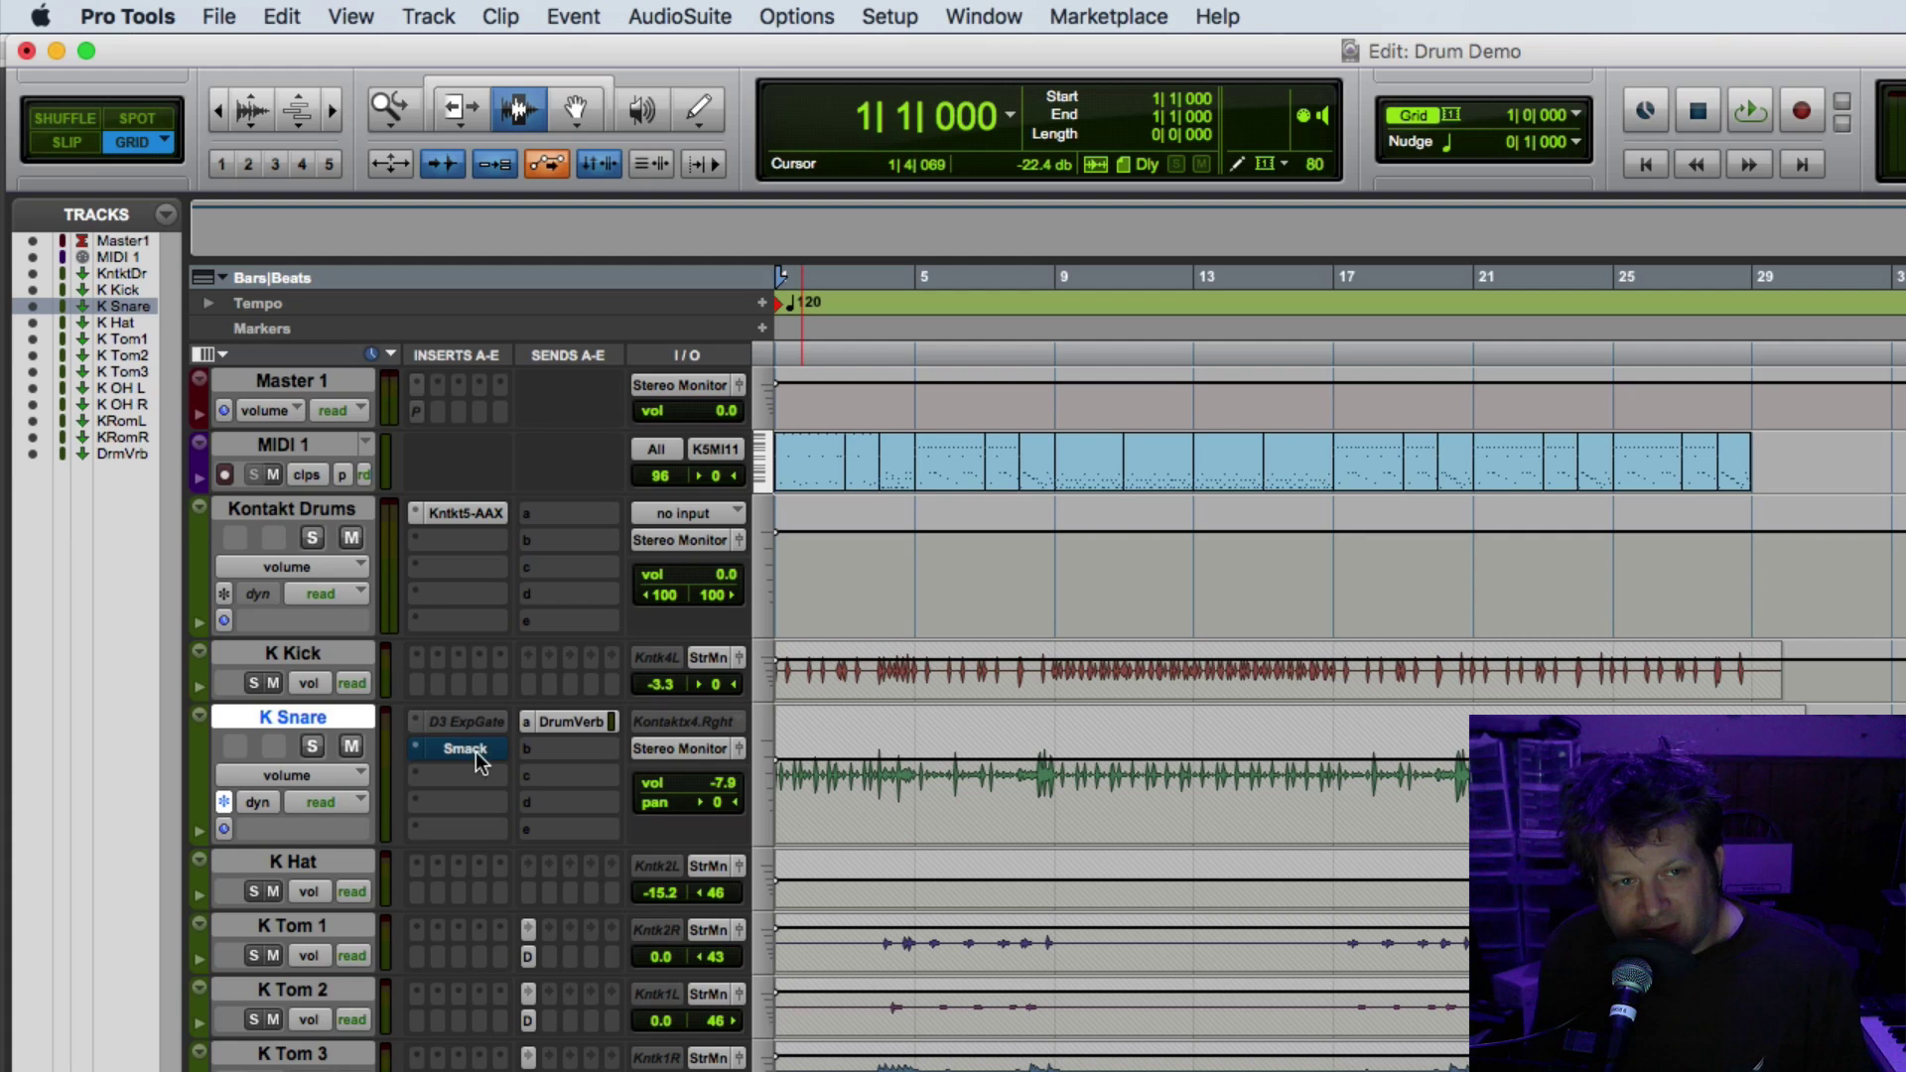
{"action": "left_click", "coordinate": [475, 724], "text": "ctrl+super"}
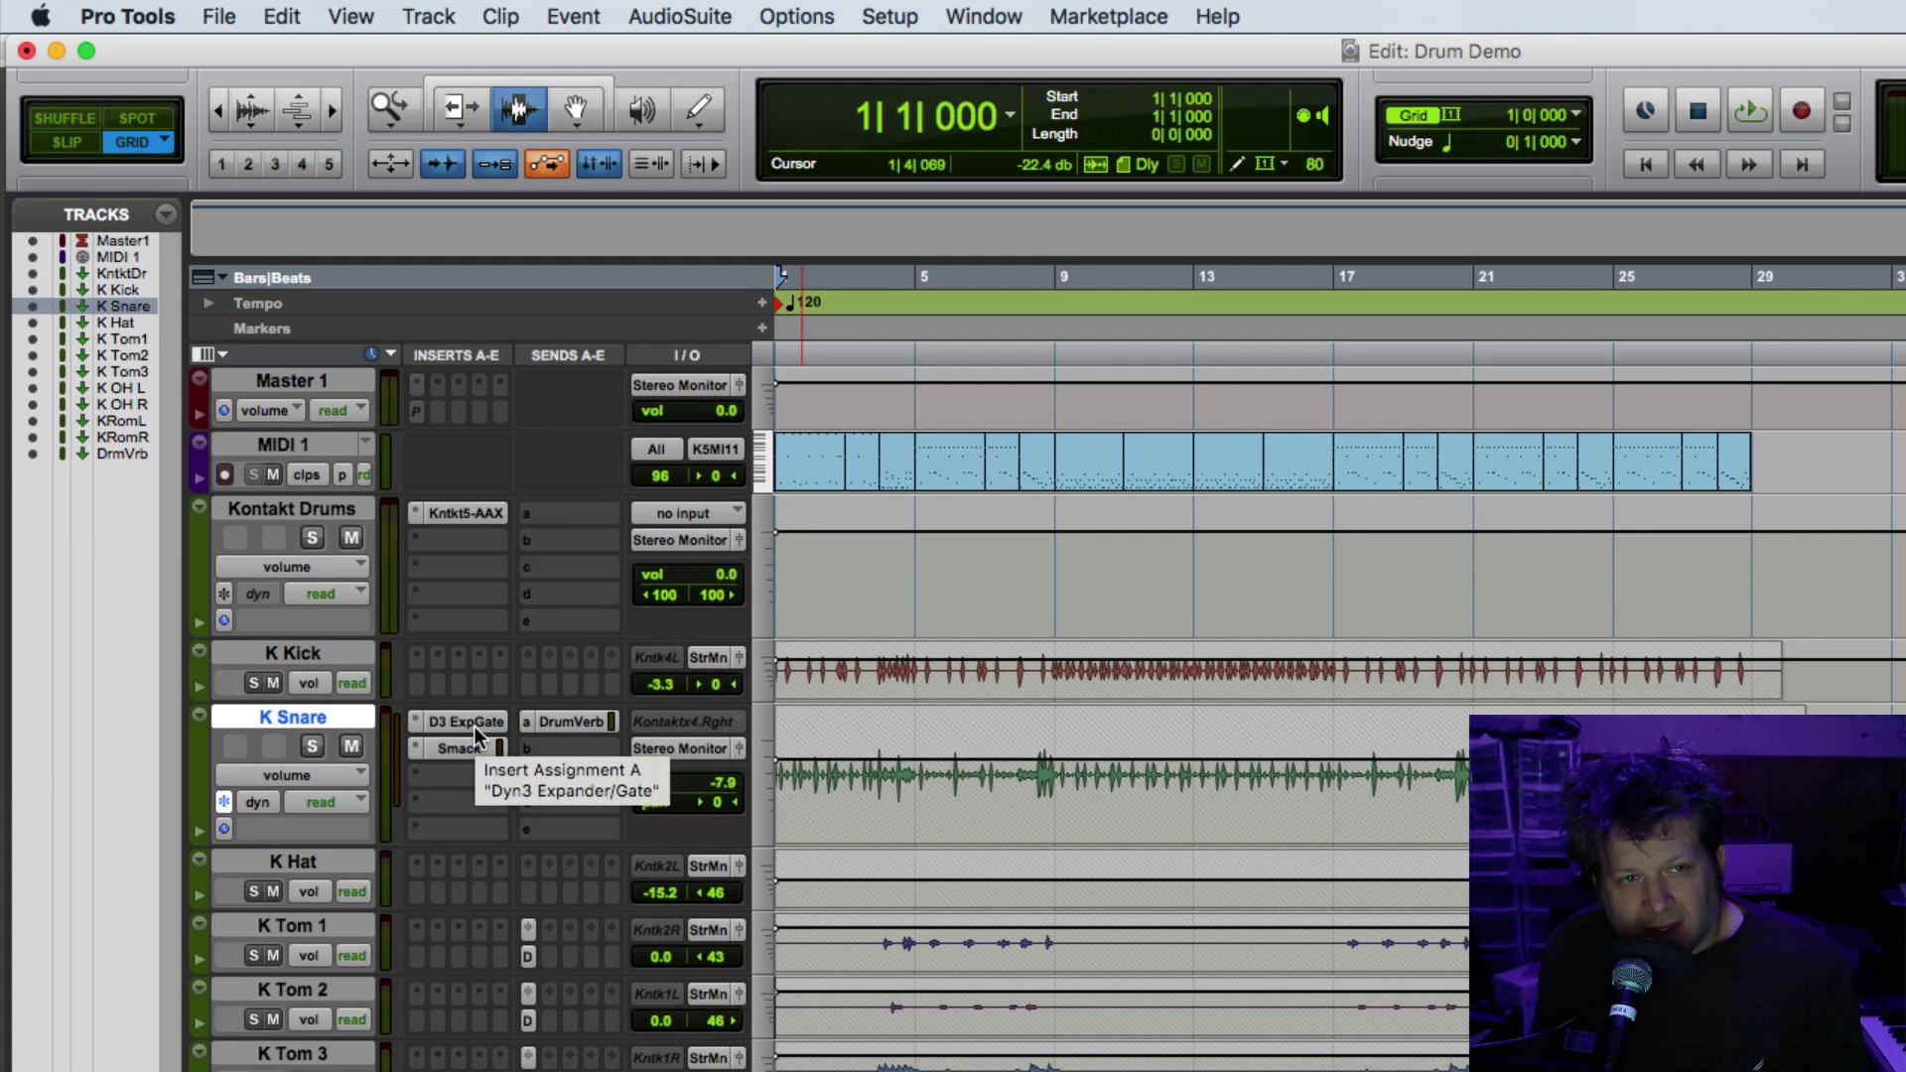
{"action": "right_click", "coordinate": [472, 724]}
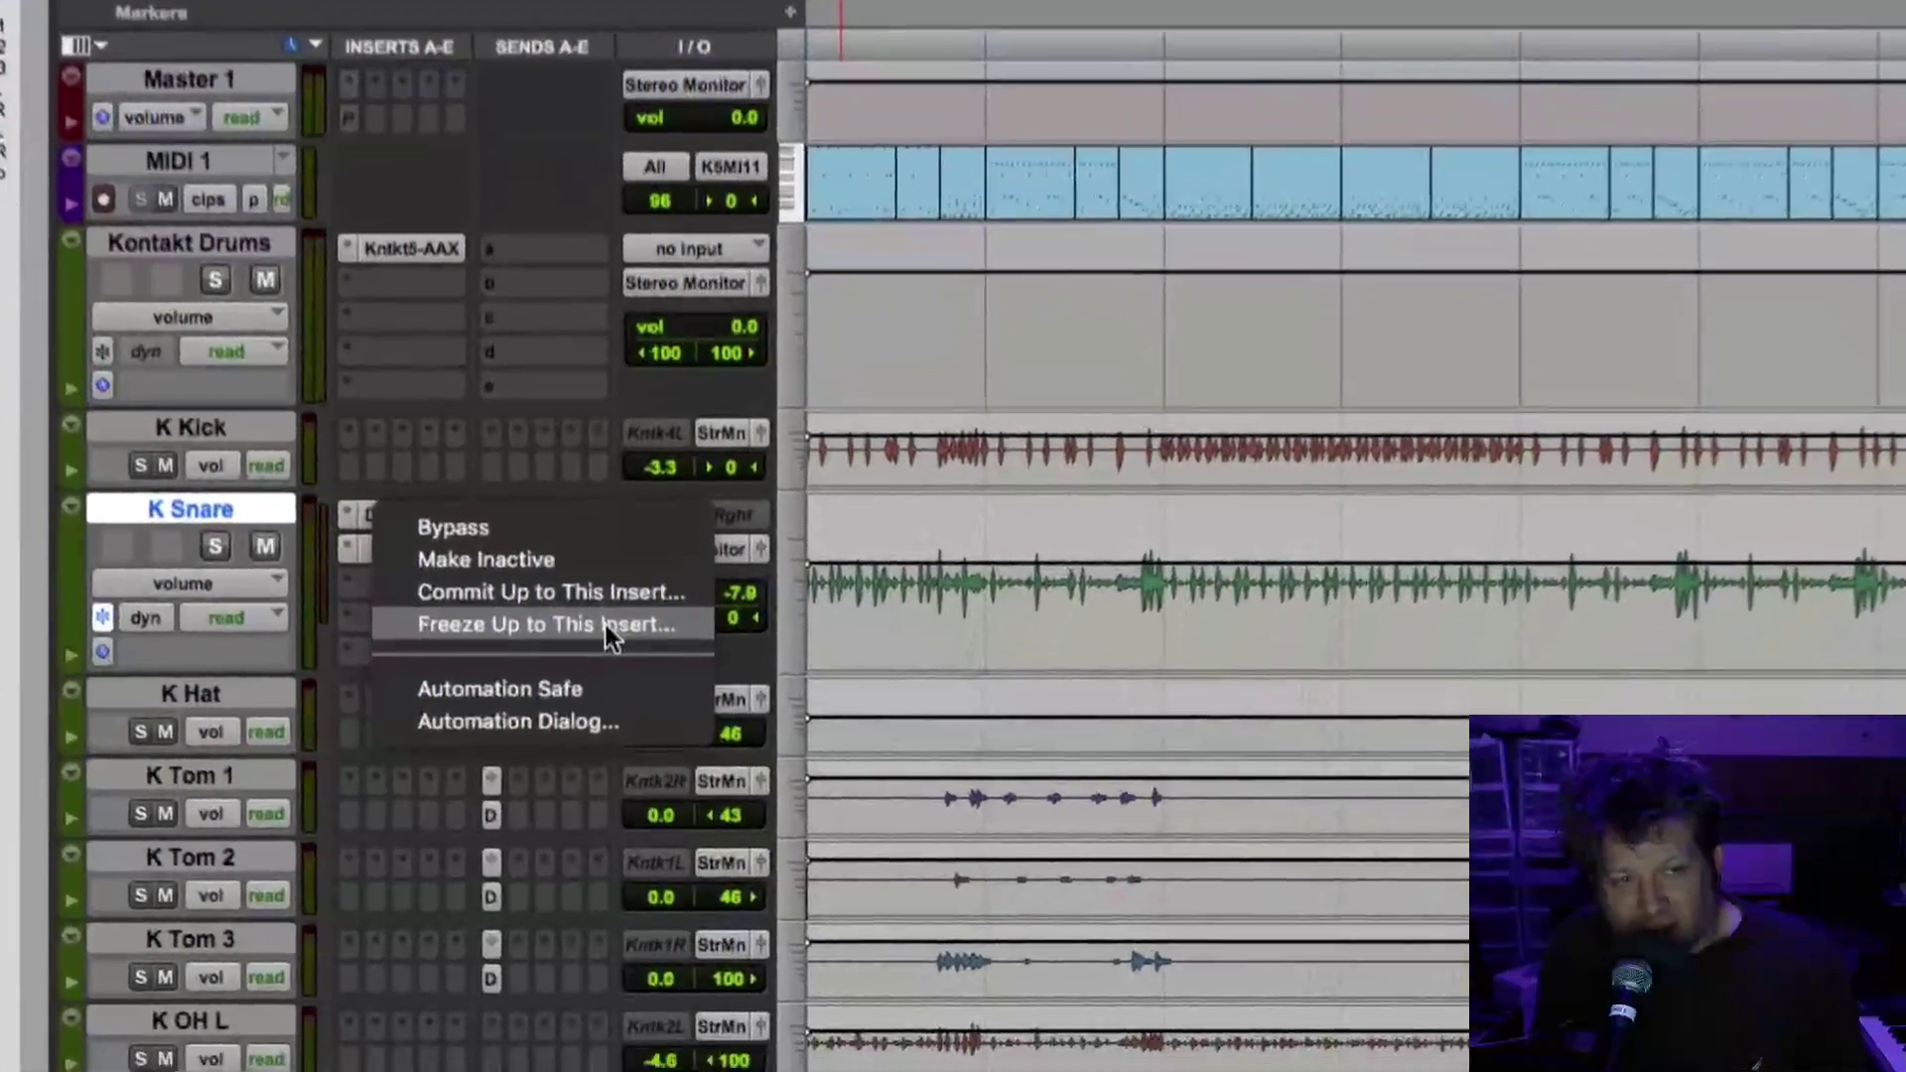
{"action": "left_click", "coordinate": [616, 801]}
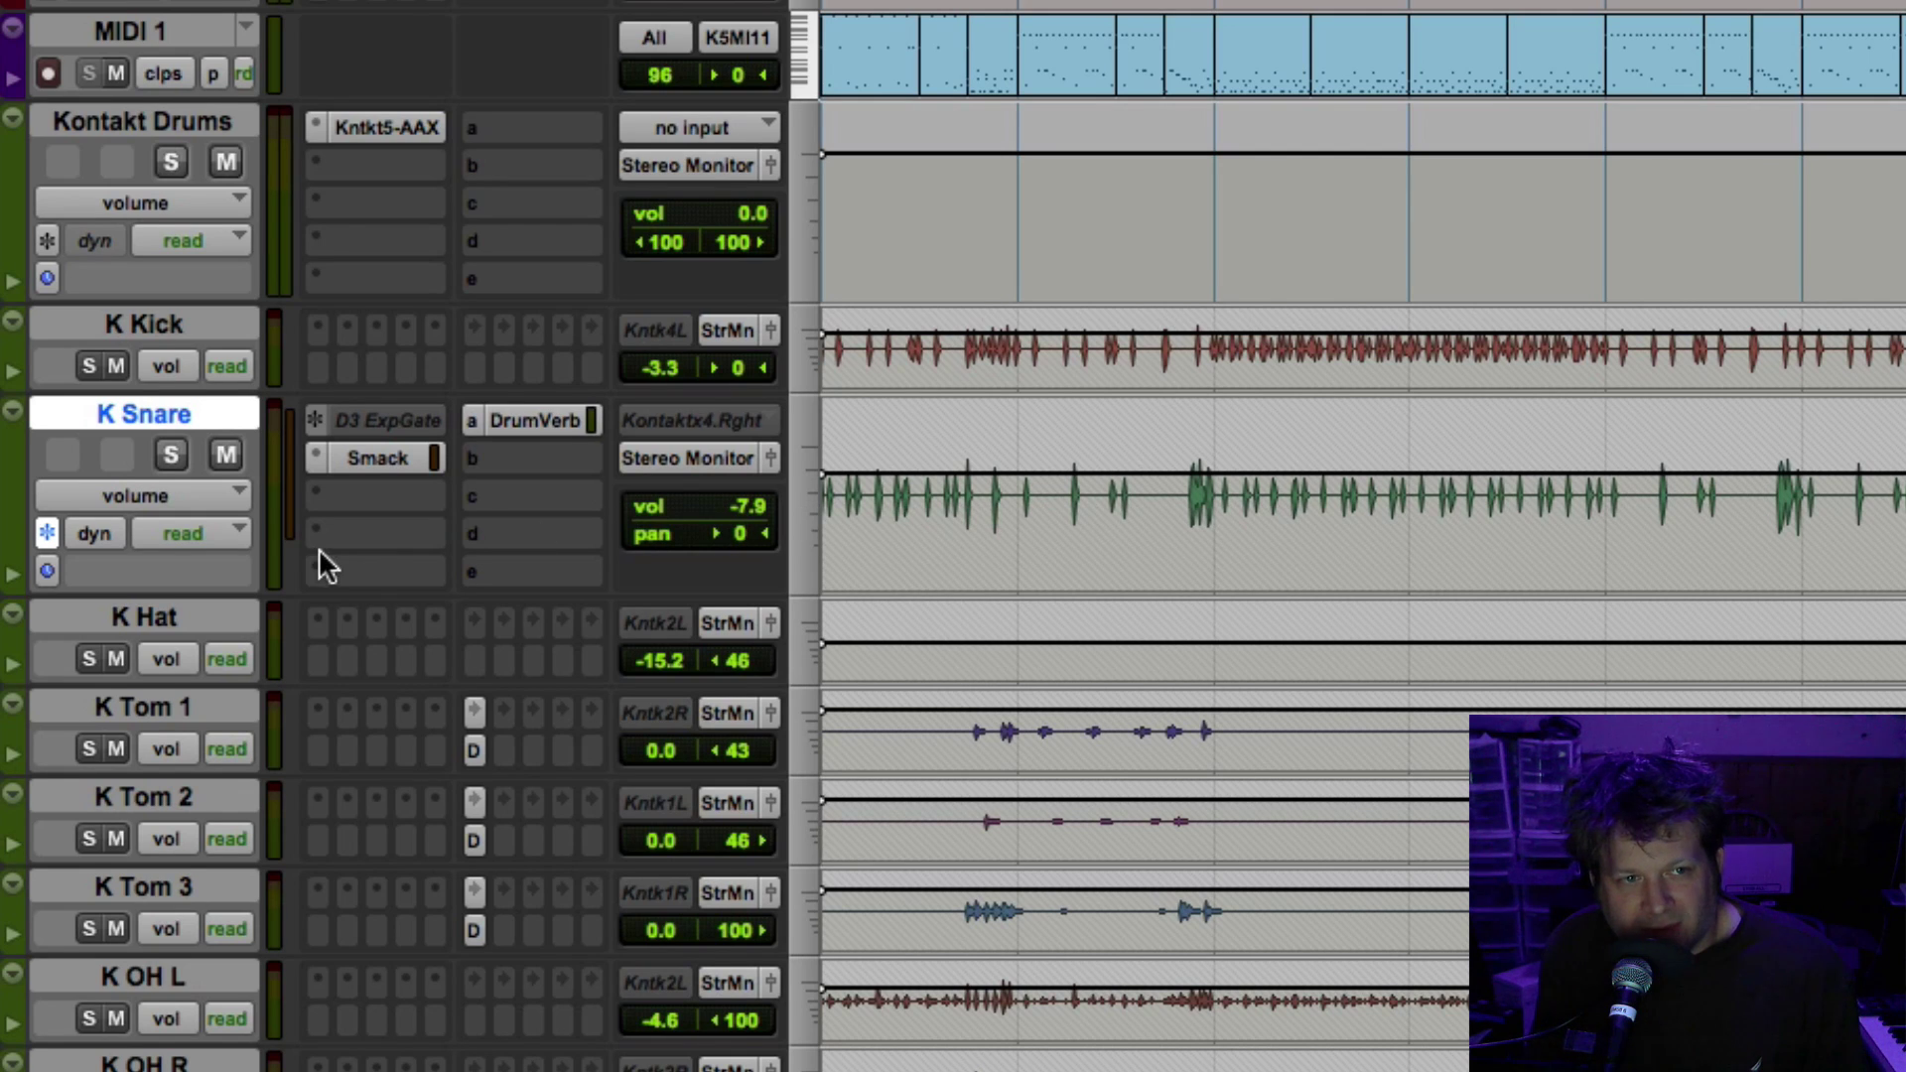
Step: Unfreeze K Snare and shift Smack to slot c and D3 ExpGate to slot b
{"action": "left_click", "coordinate": [51, 538]}
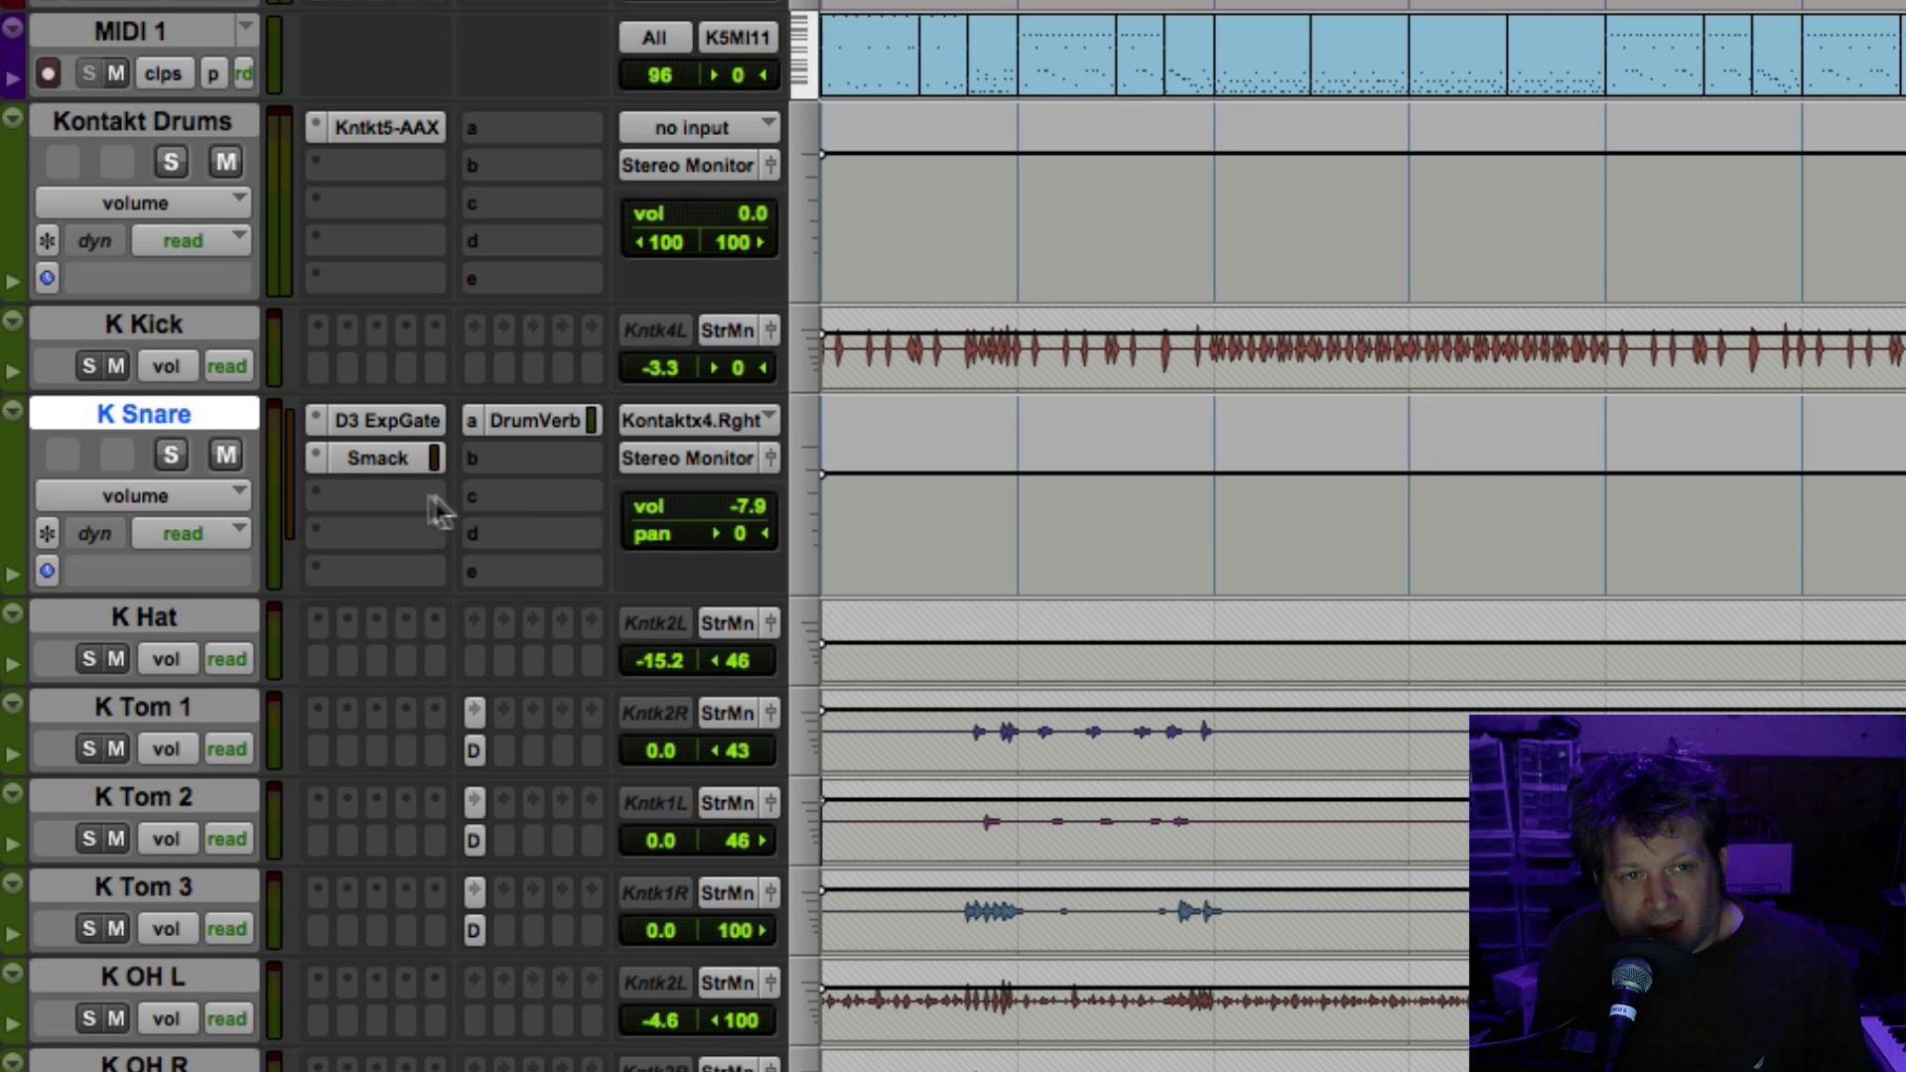
{"action": "left_click_drag", "start_coordinate": [383, 451], "coordinate": [389, 492]}
{"action": "left_click_drag", "start_coordinate": [387, 421], "coordinate": [398, 459]}
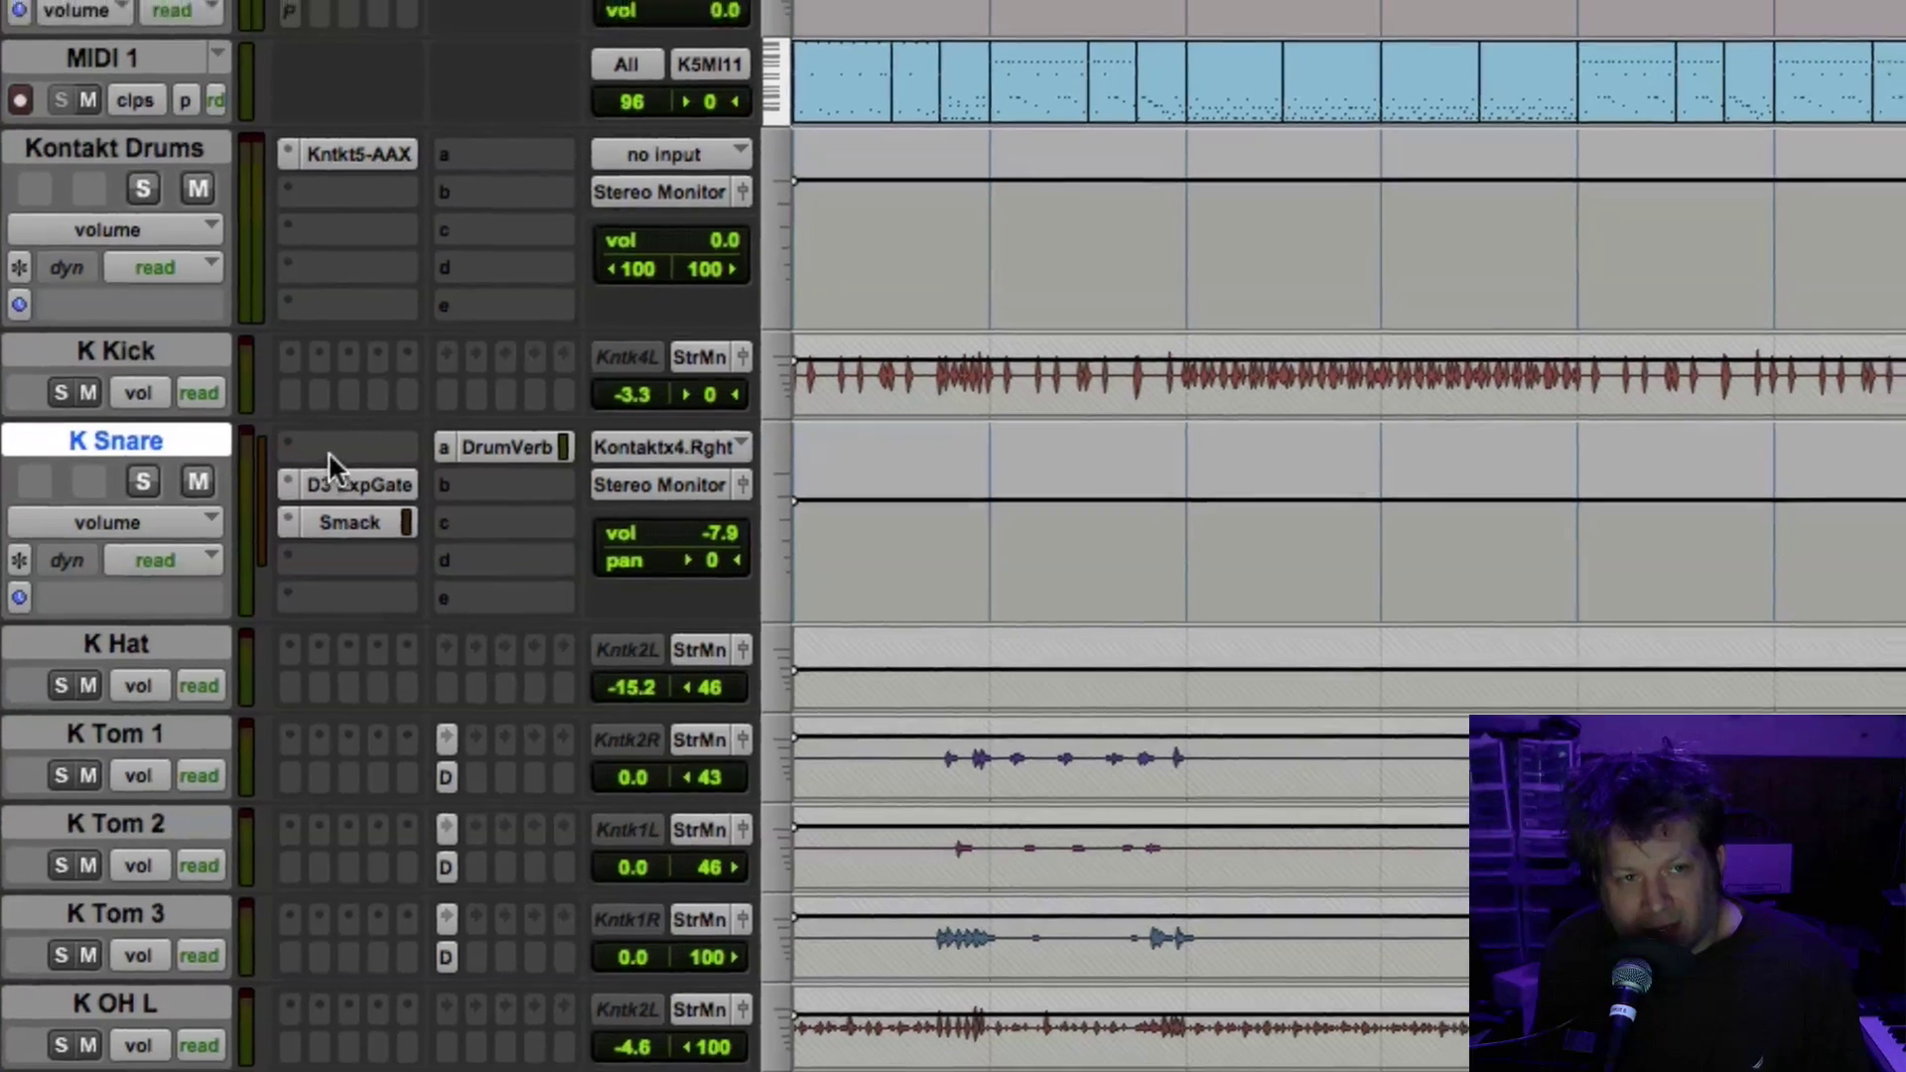
Step: Put a bypassed REQ 6 in K Snare's slot a and freeze the track up to it
{"action": "left_click", "coordinate": [335, 425]}
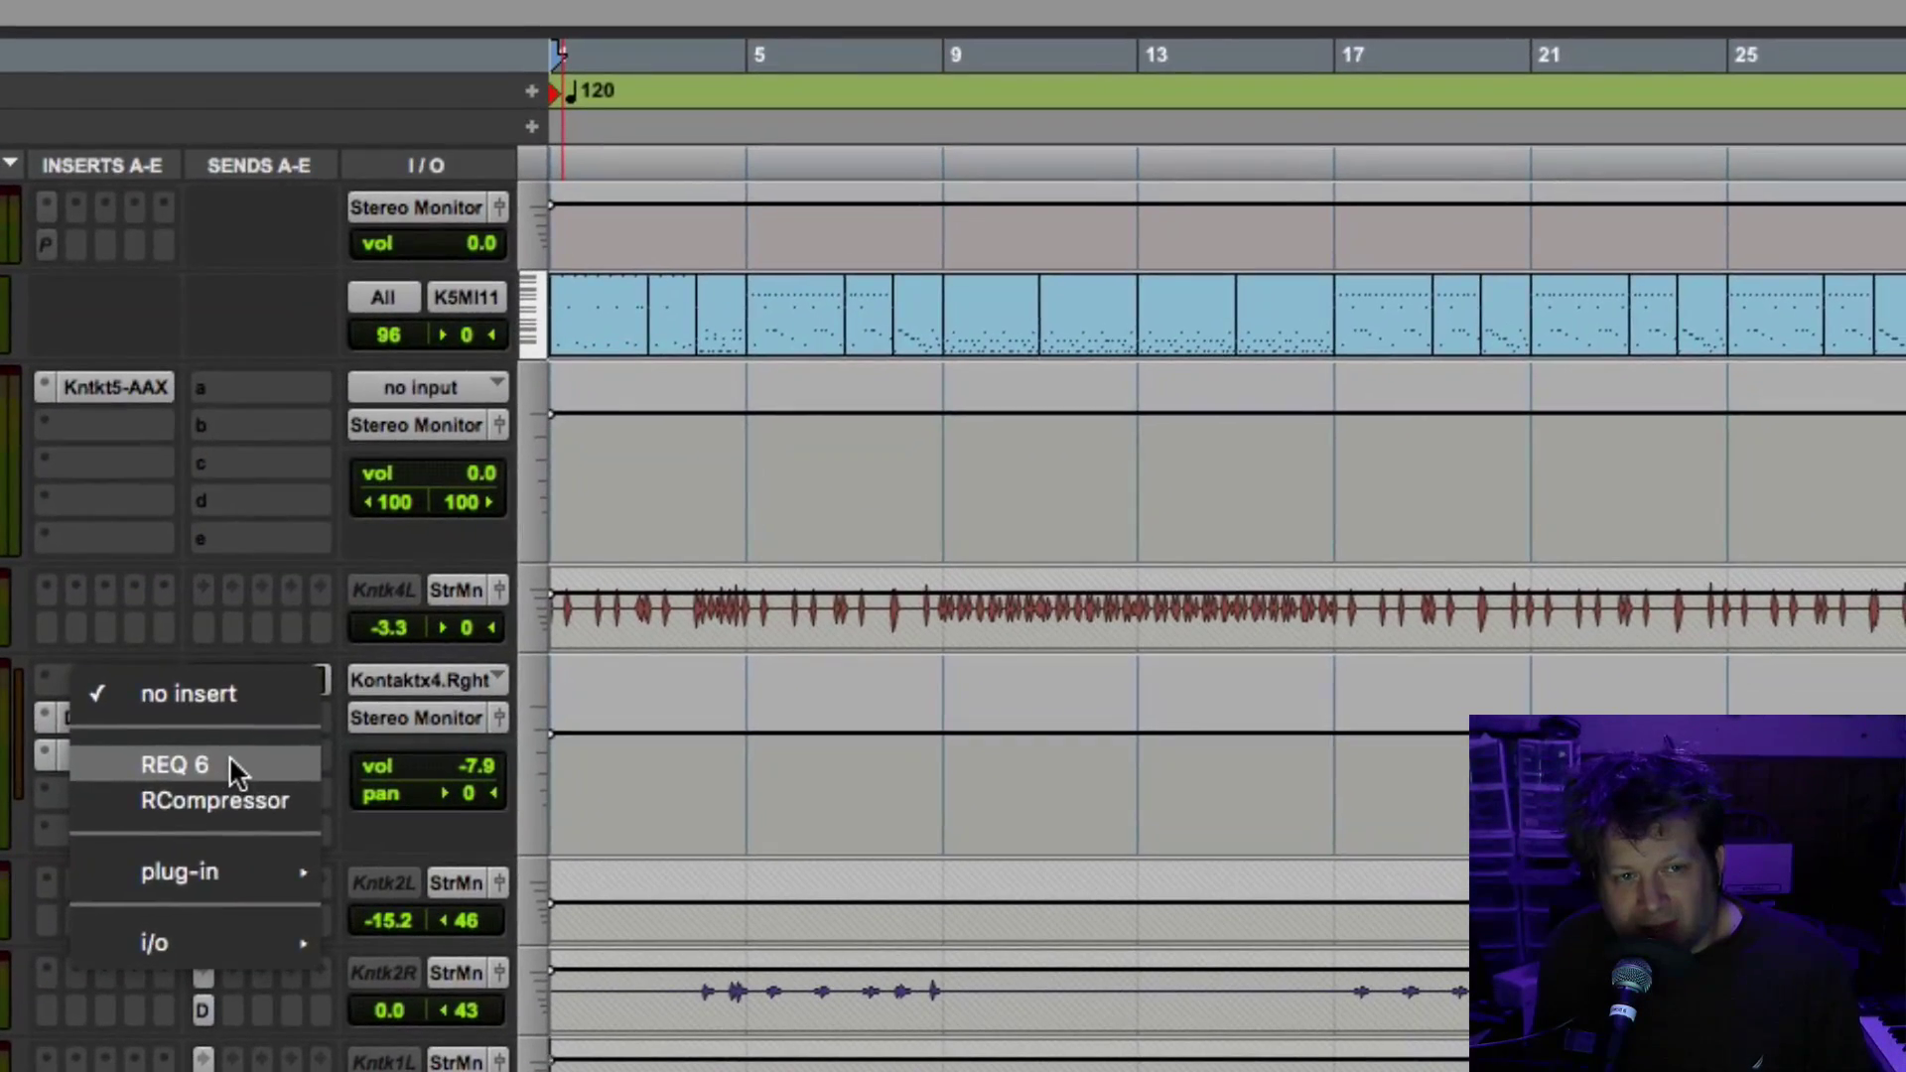
{"action": "left_click", "coordinate": [260, 694]}
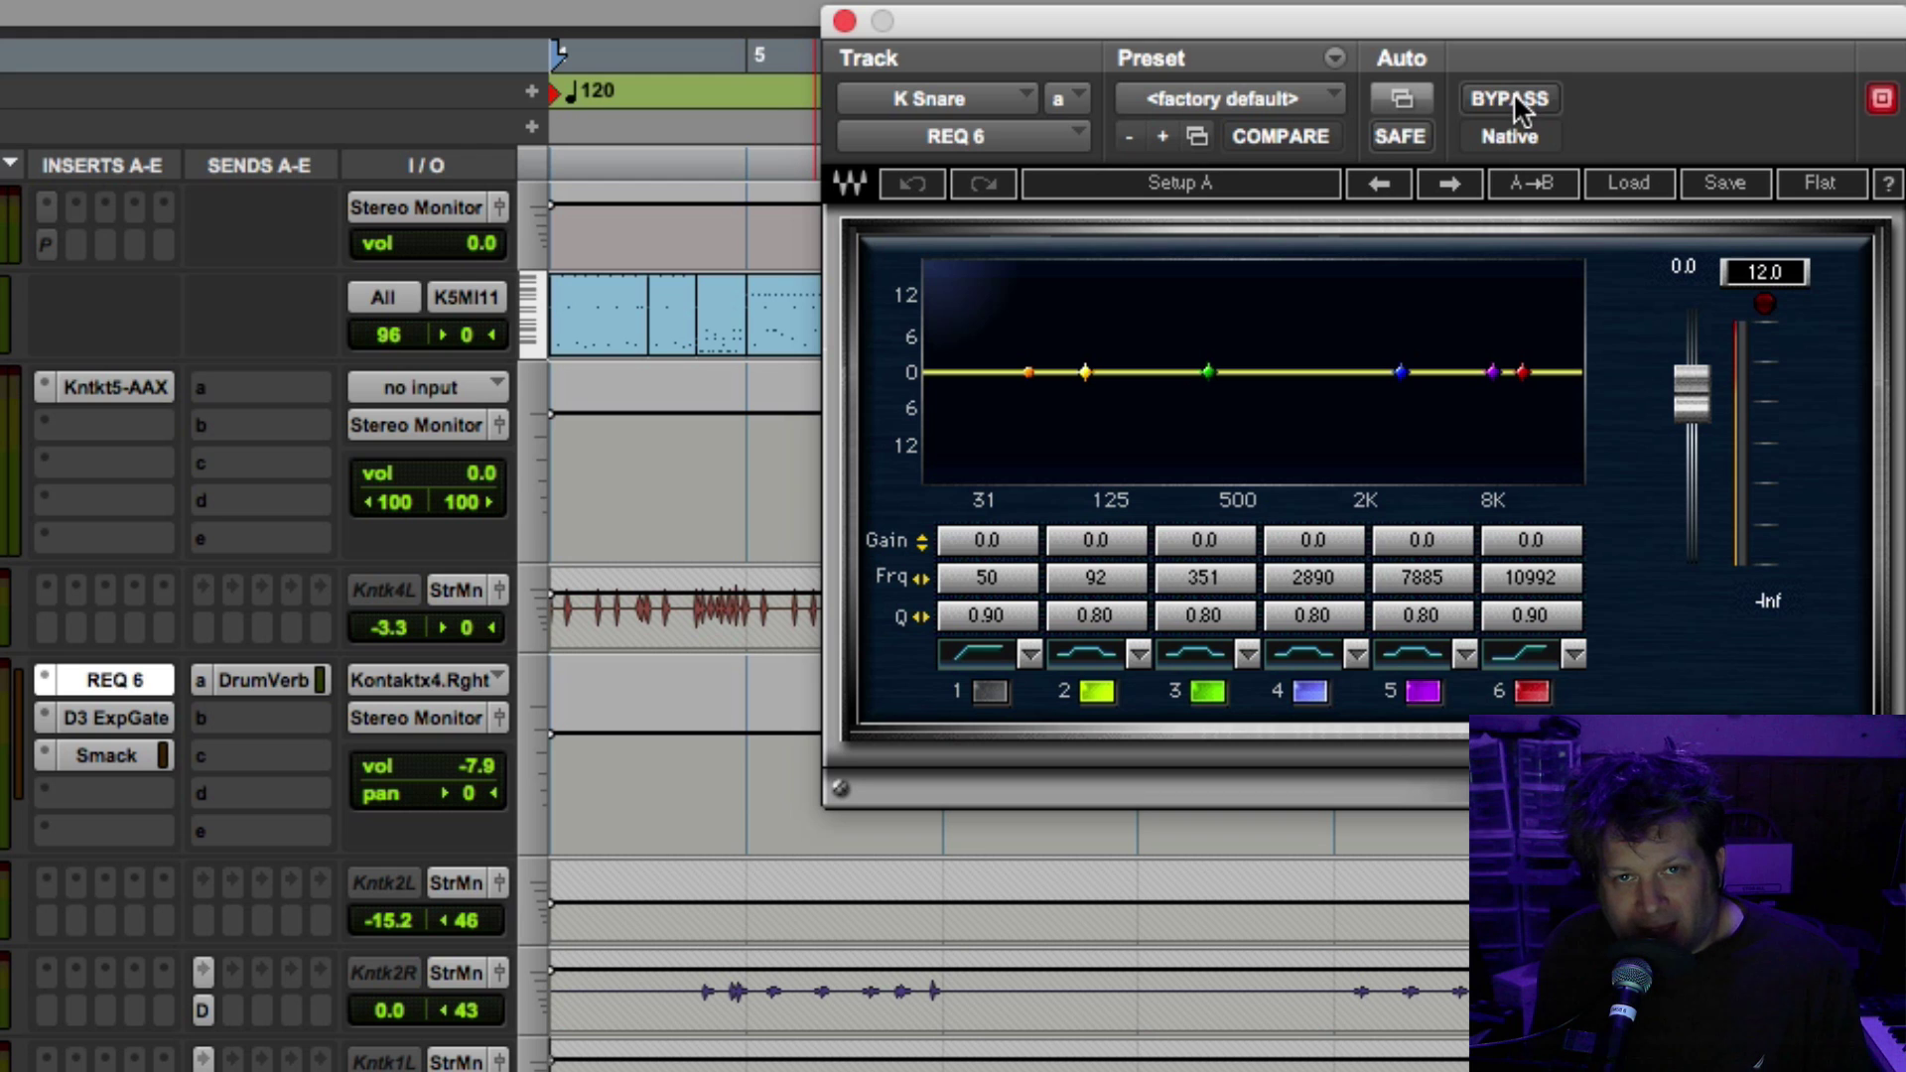
{"action": "left_click", "coordinate": [1510, 98]}
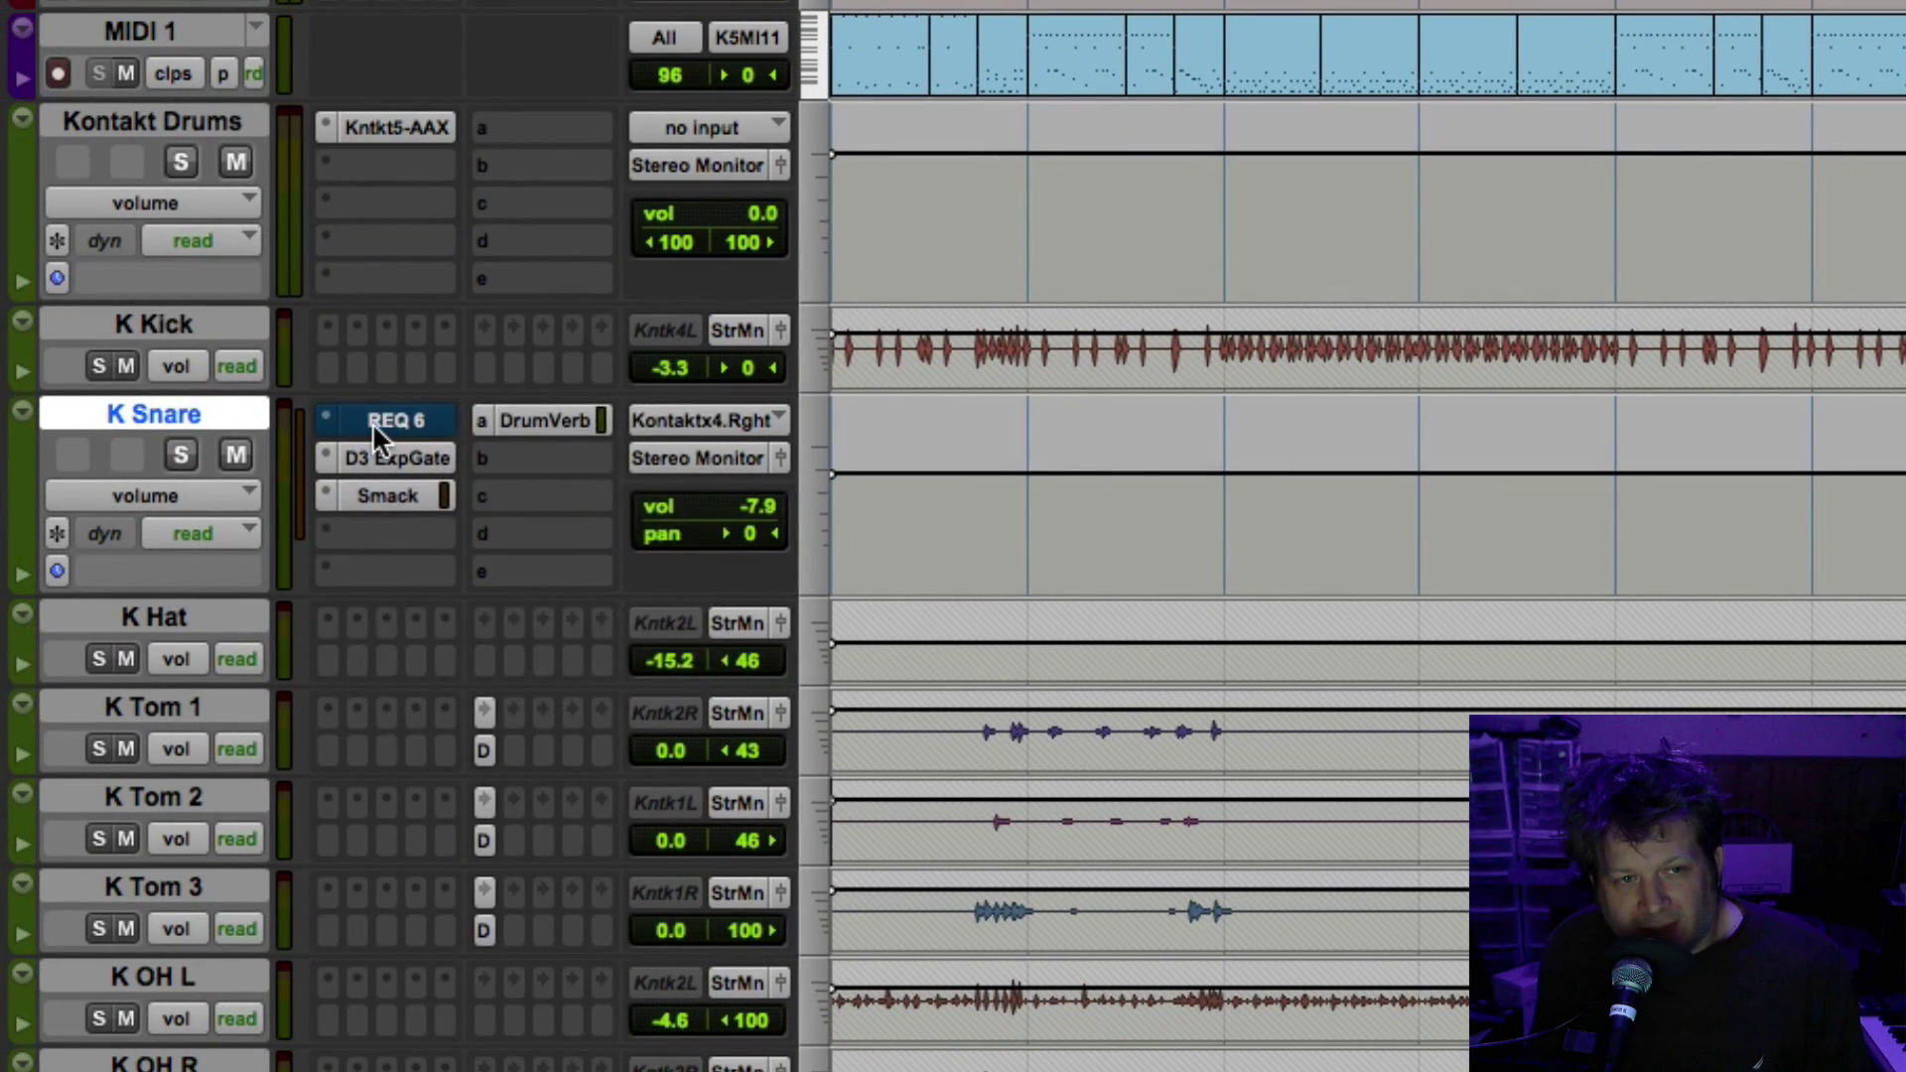
{"action": "right_click", "coordinate": [164, 614]}
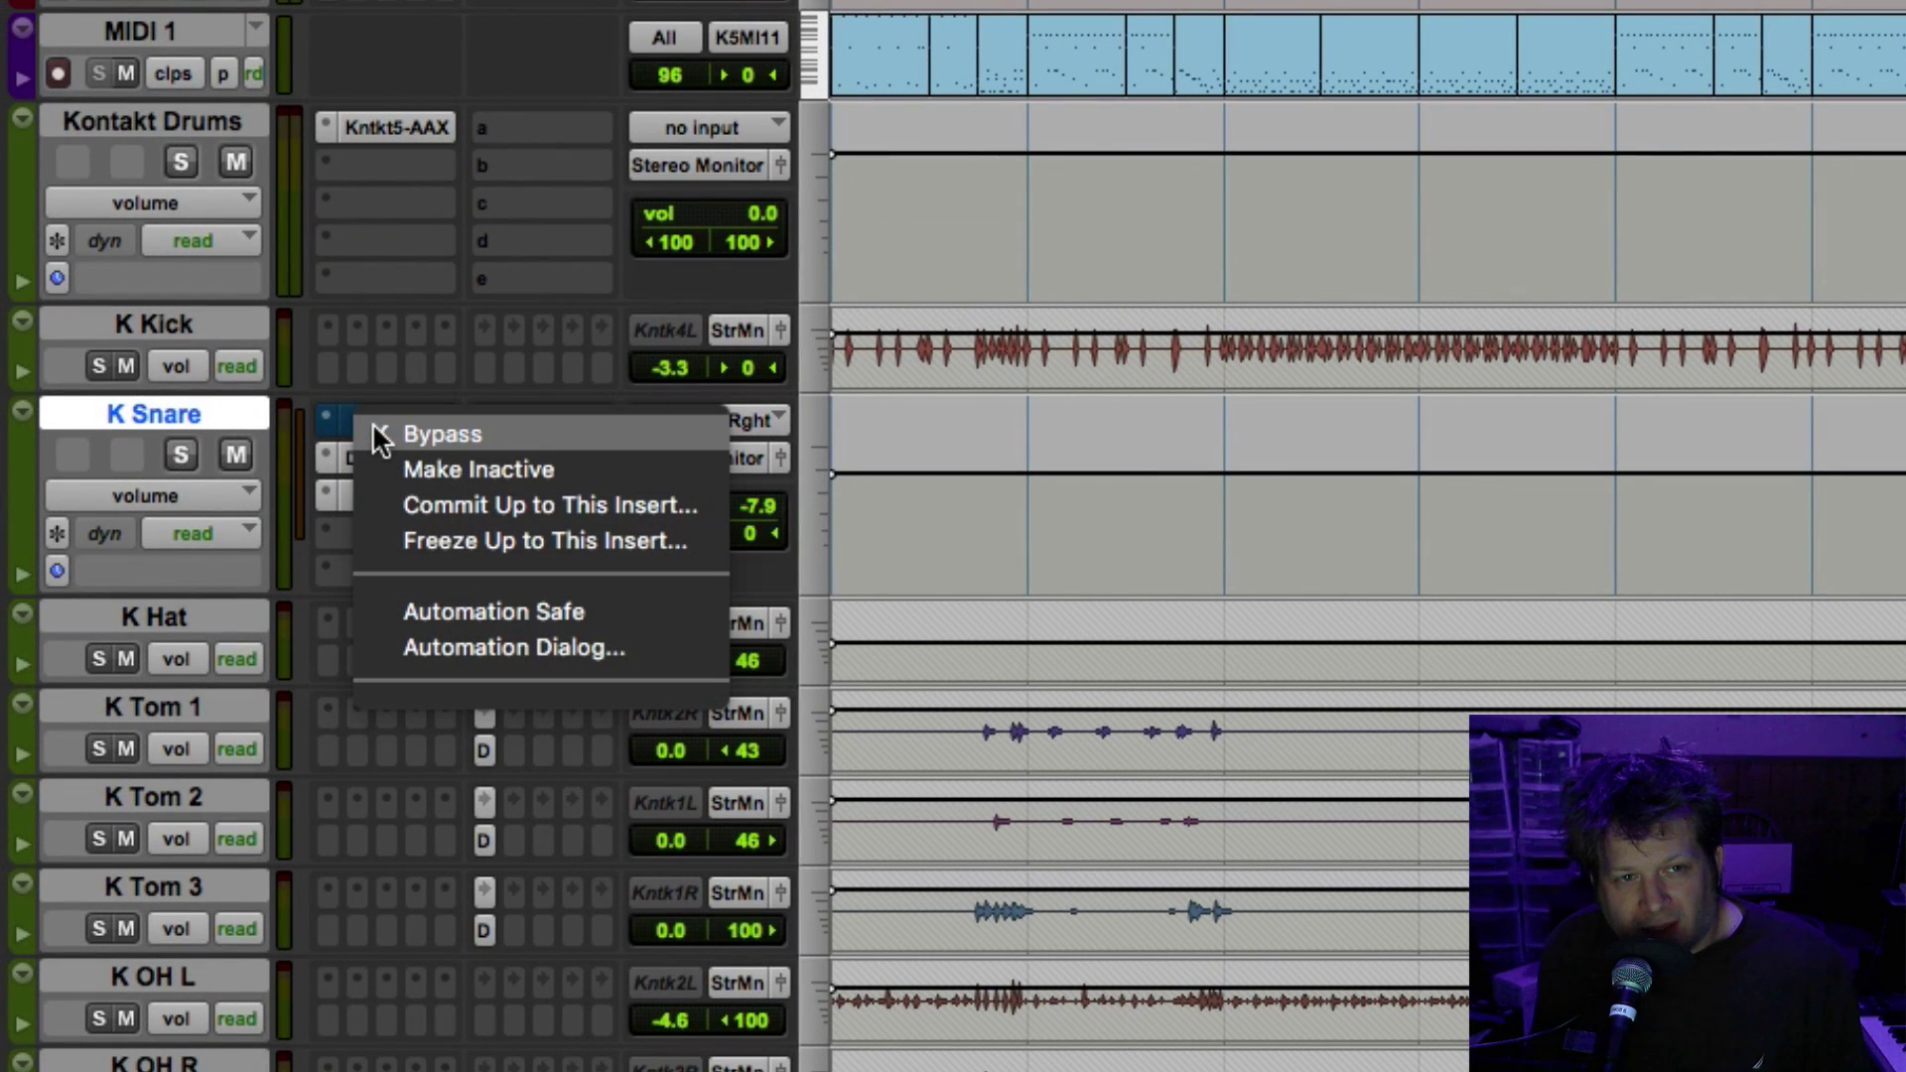
{"action": "left_click", "coordinate": [645, 540]}
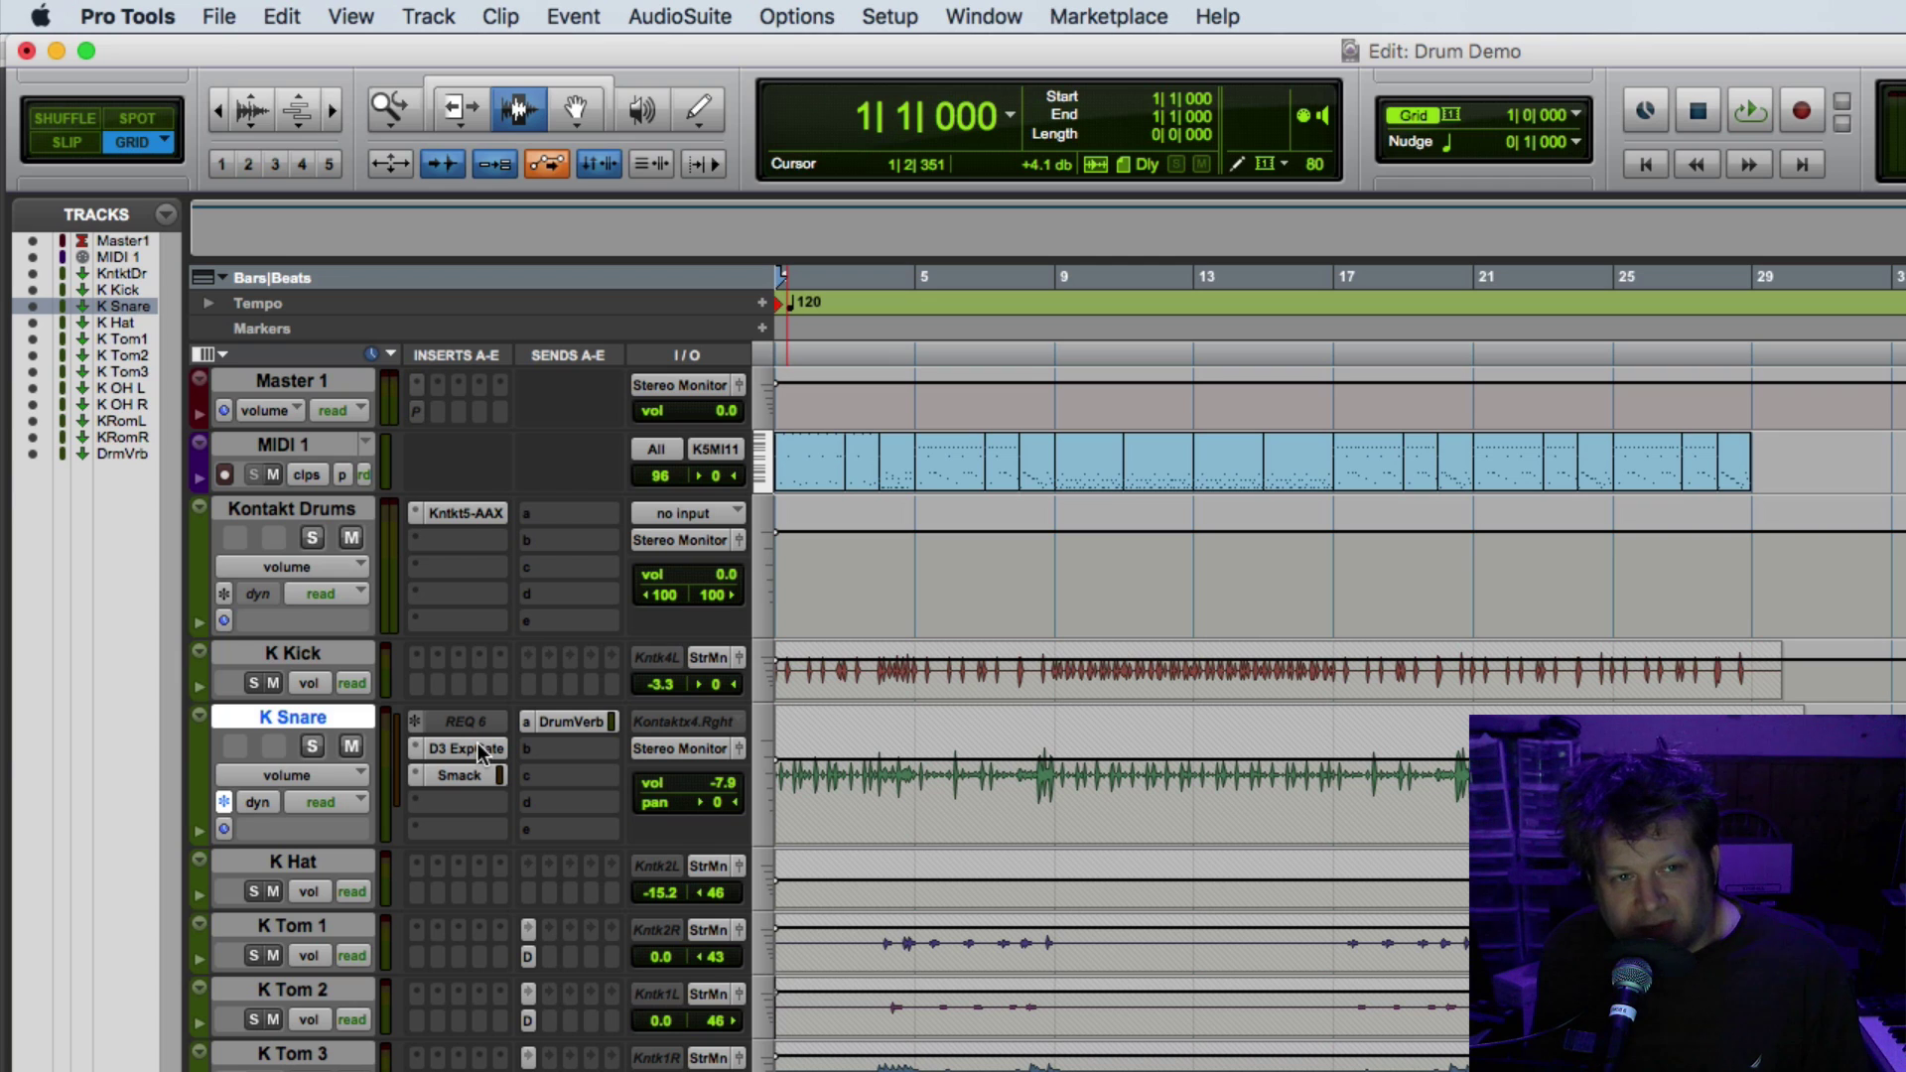
Step: Bypass K Snare's Smack insert, move Drum Verb below MIDI 1, and check its Altiverb
{"action": "left_click", "coordinate": [458, 775], "text": "super"}
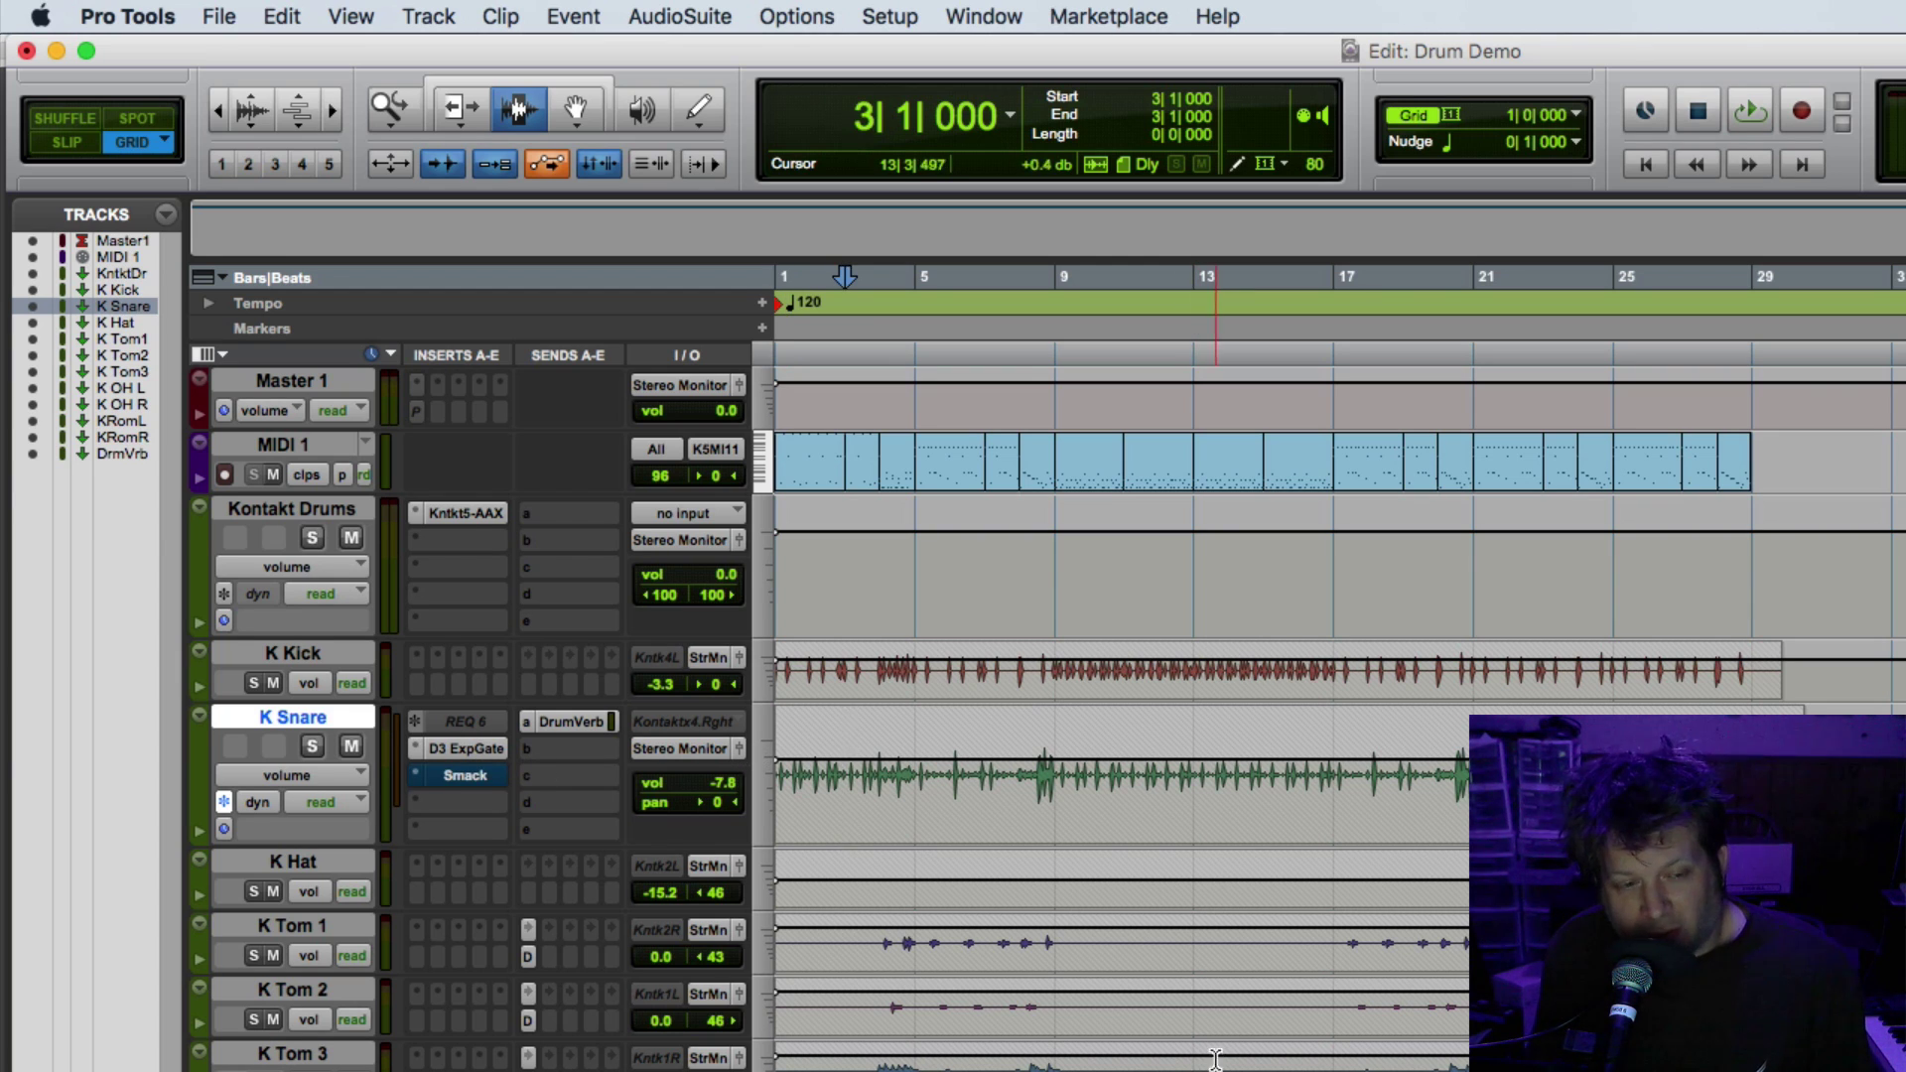
{"action": "left_click_drag", "start_coordinate": [122, 454], "coordinate": [520, 516]}
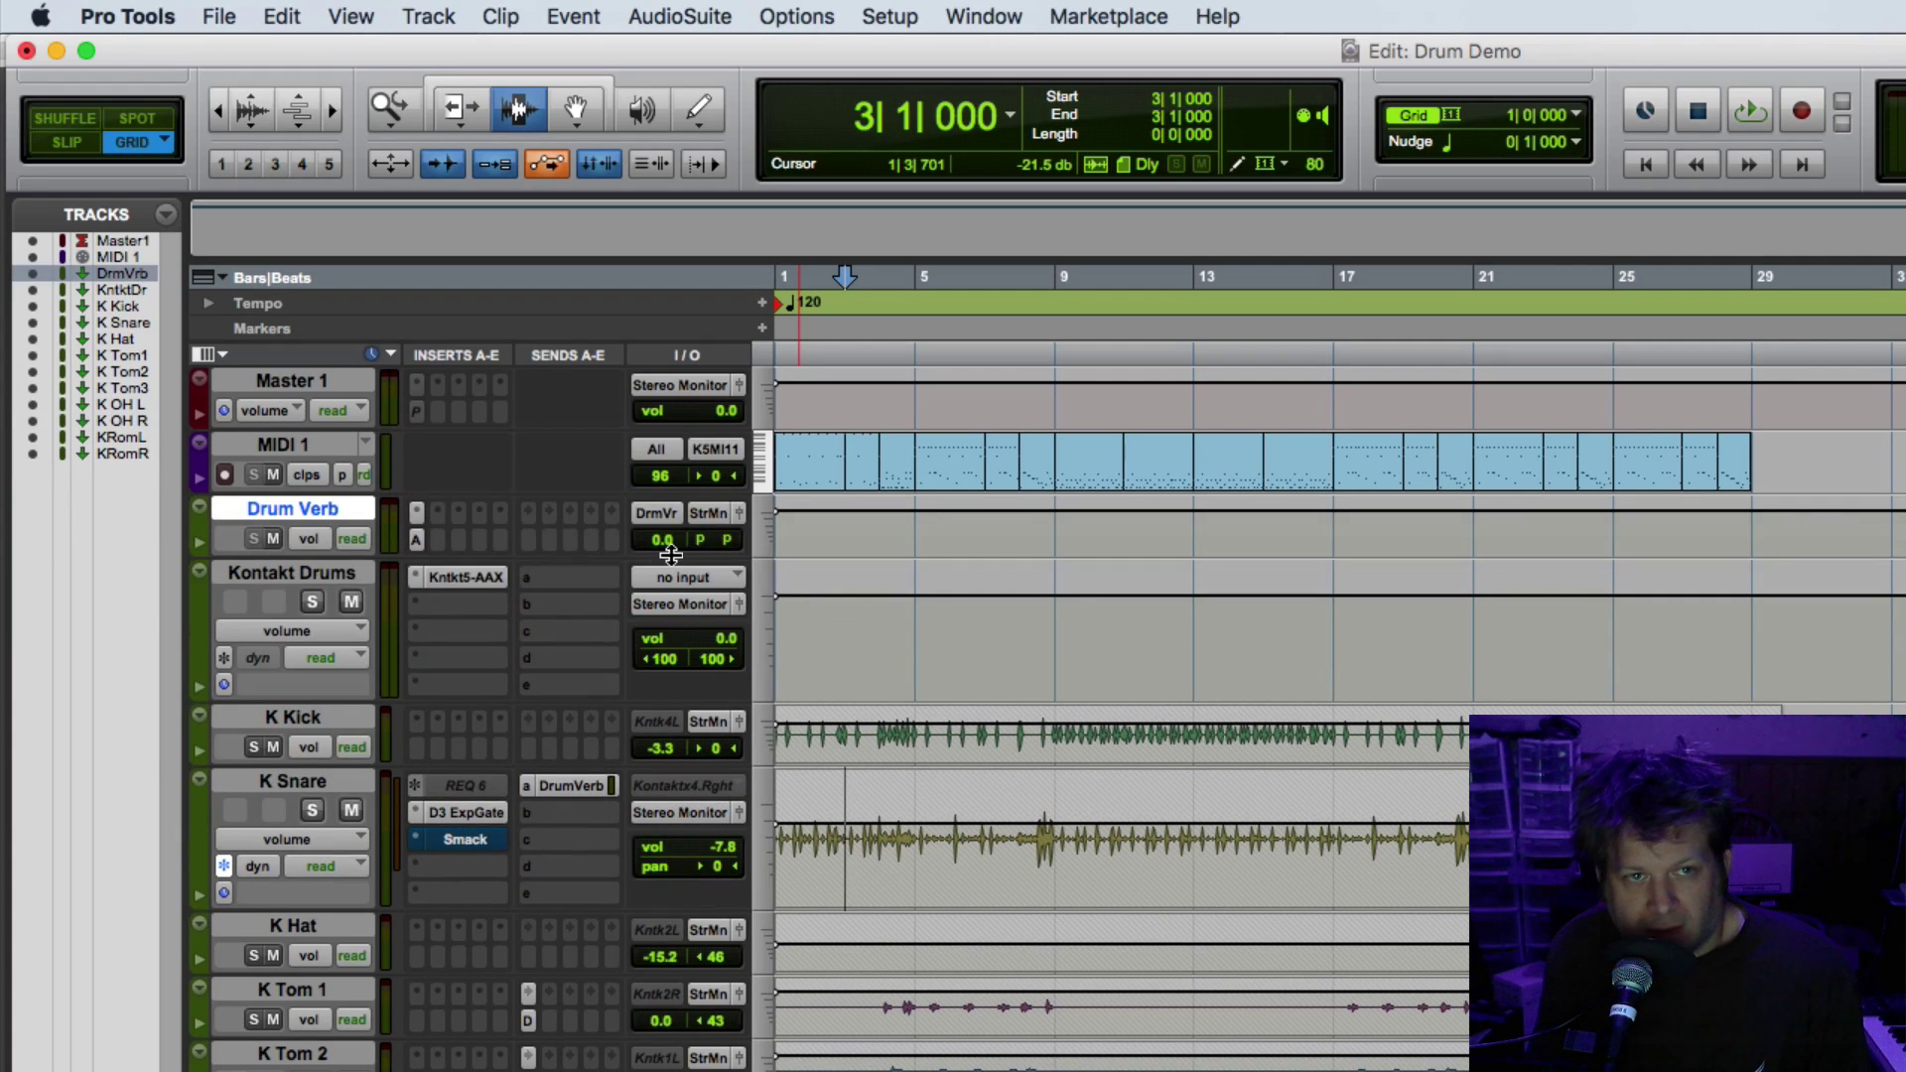
{"action": "left_click", "coordinate": [417, 541]}
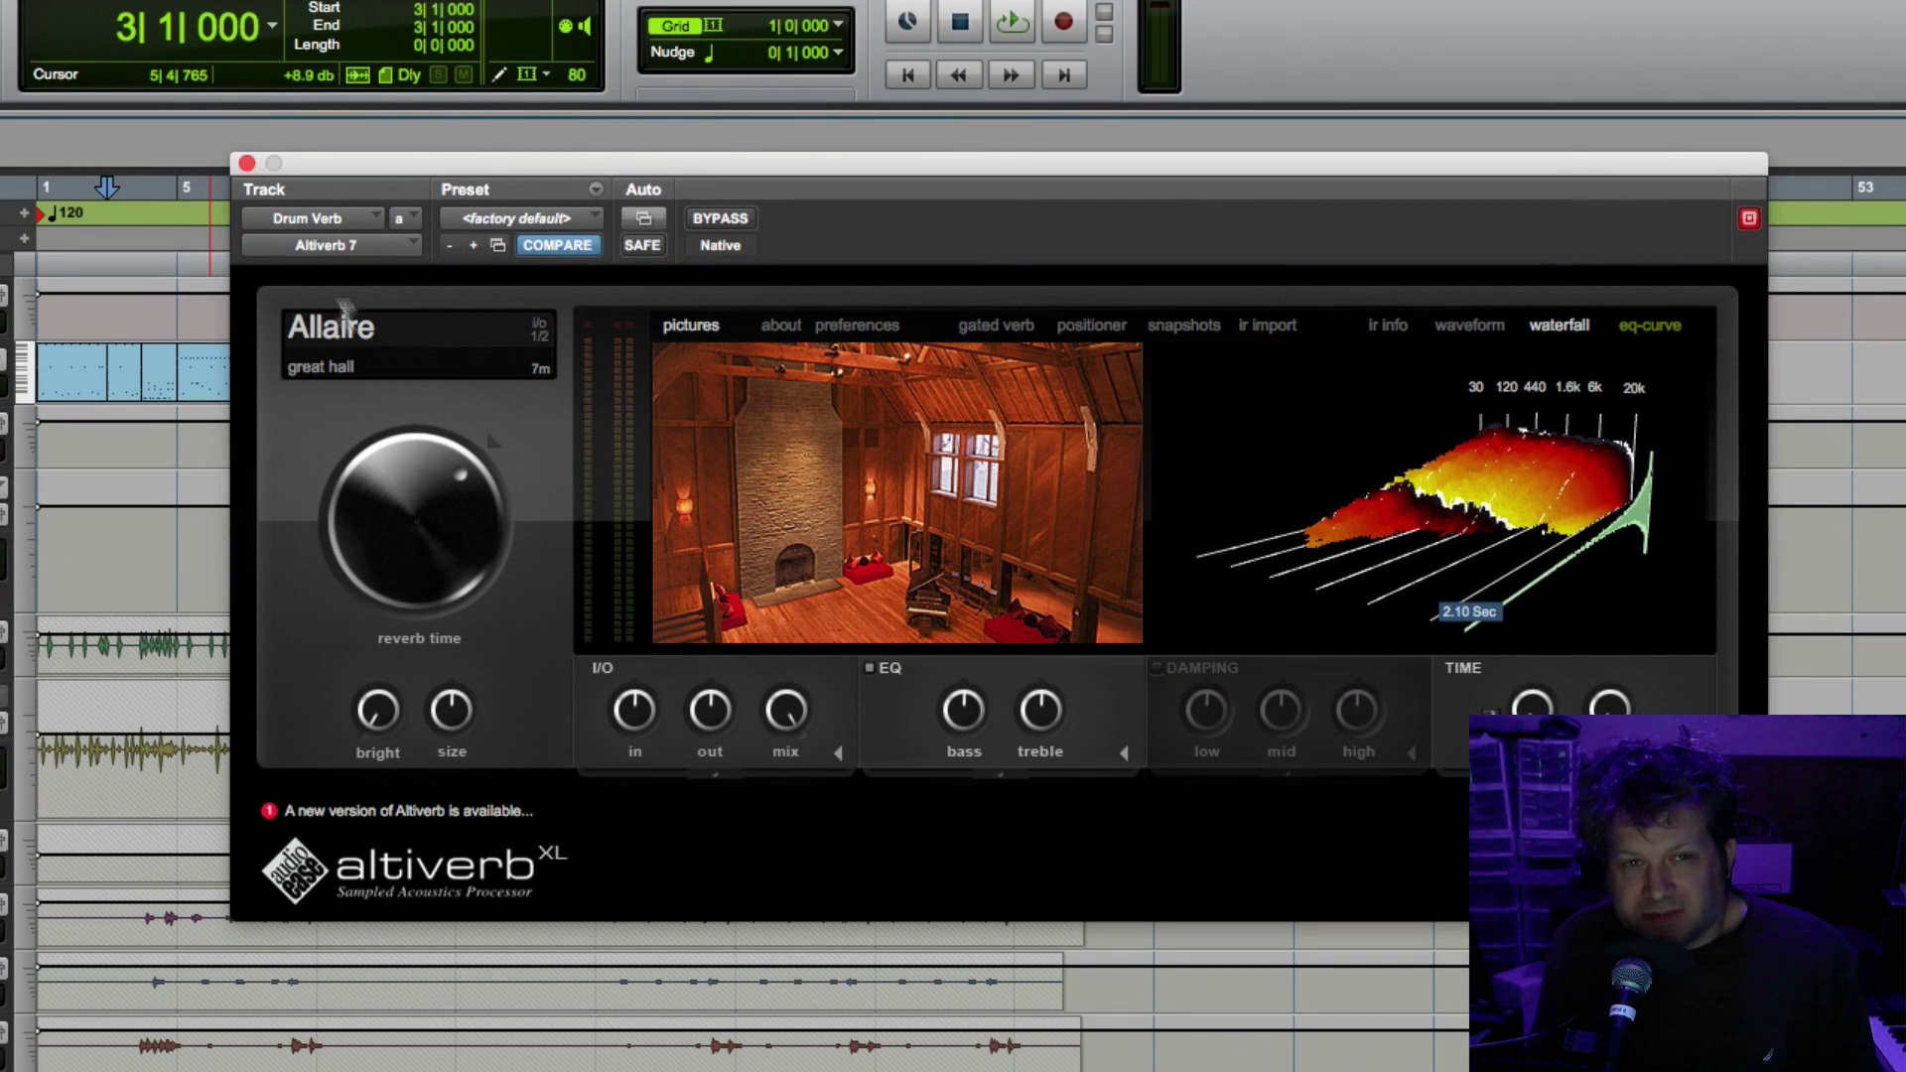
{"action": "left_click", "coordinate": [248, 165]}
Step: Make Drum Verb medium height, freeze it, and view K Tom 1's send level to it
{"action": "left_click", "coordinate": [31, 450]}
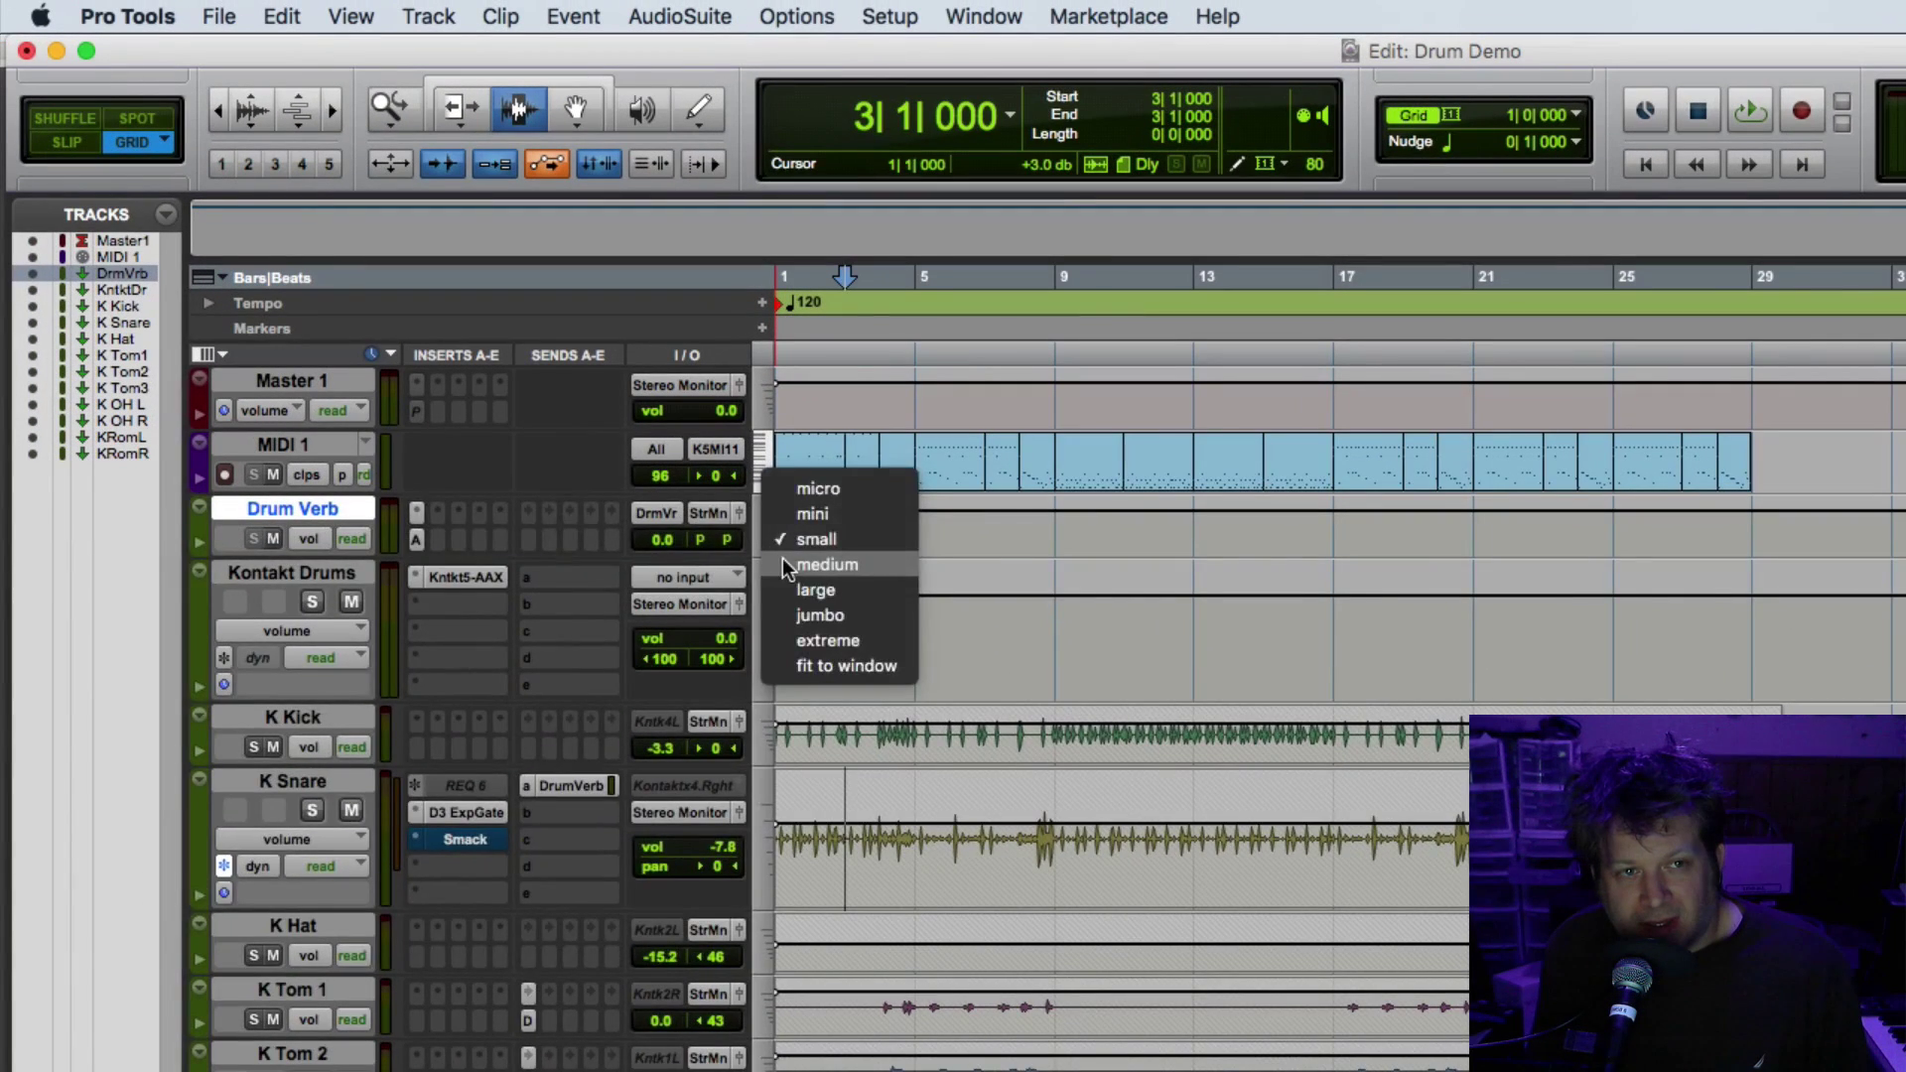
{"action": "left_click", "coordinate": [784, 563]}
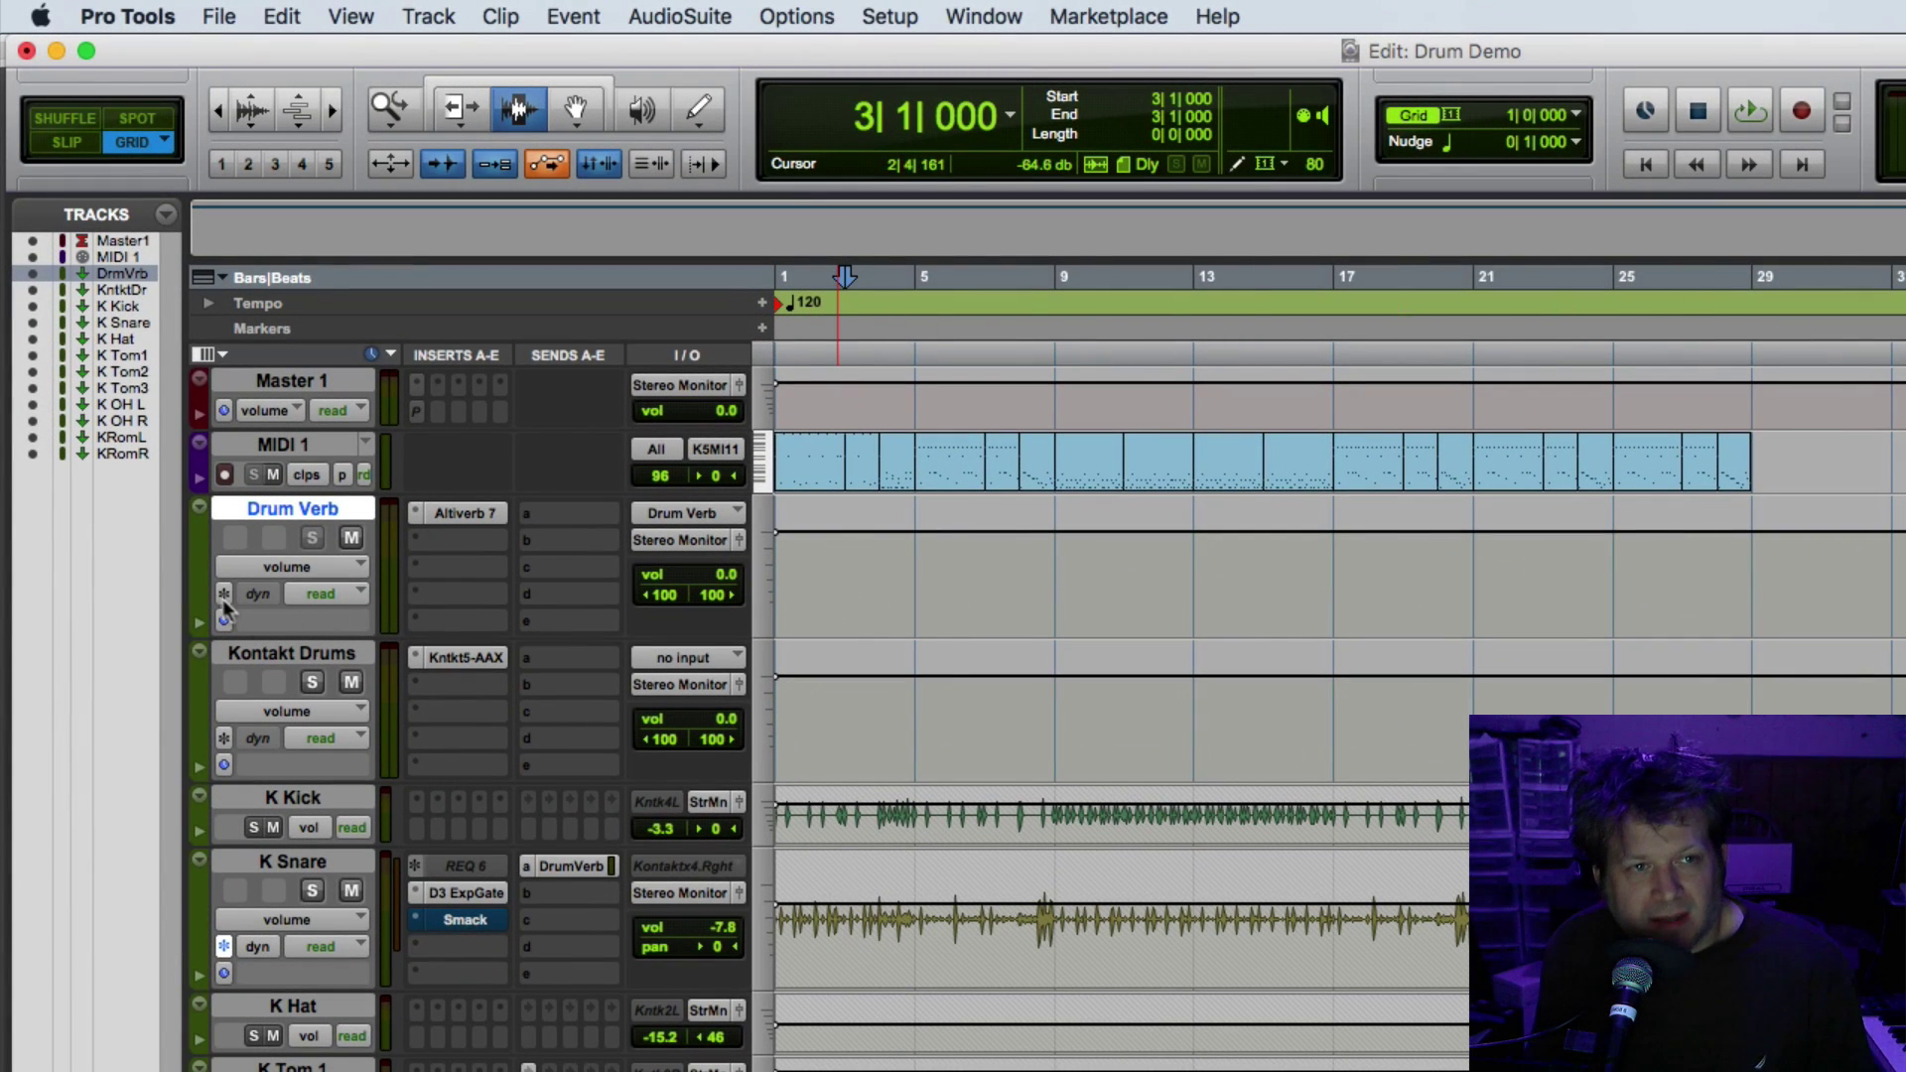
{"action": "left_click", "coordinate": [225, 594]}
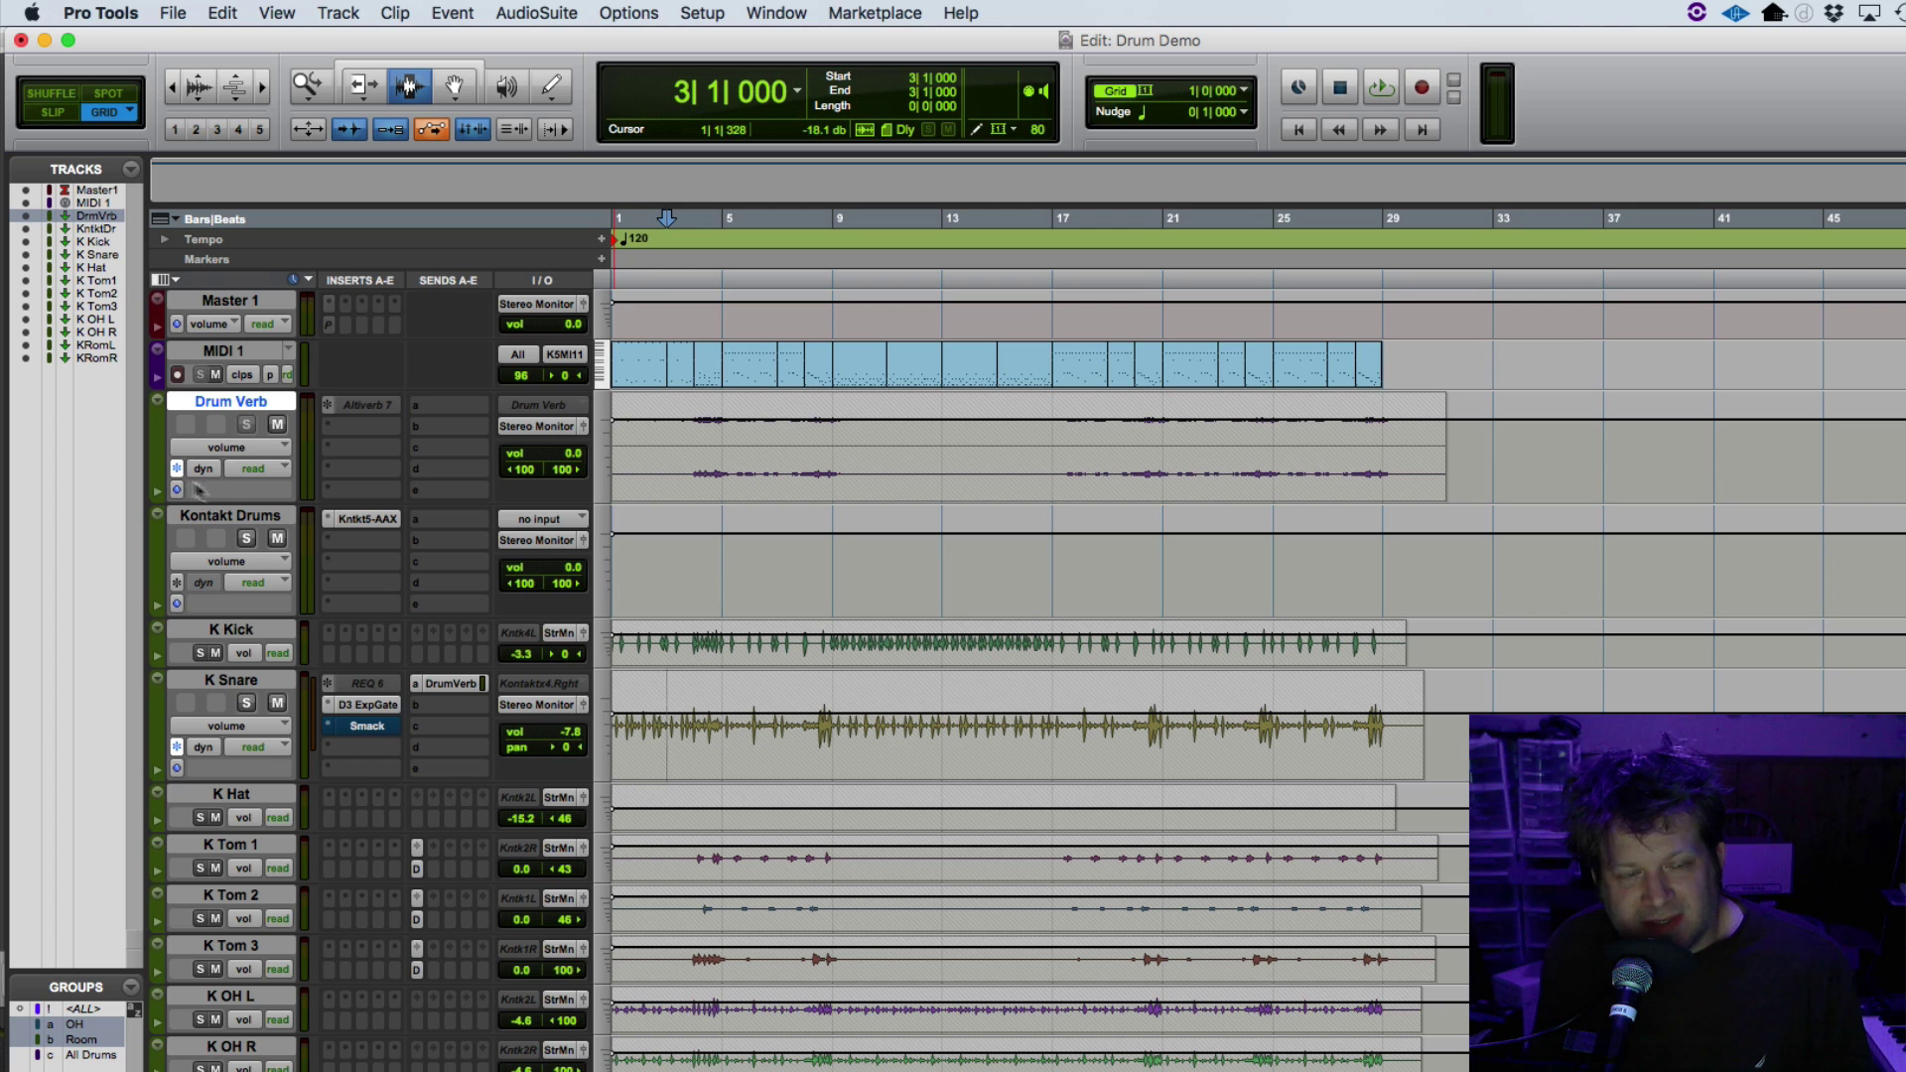
{"action": "left_click", "coordinate": [418, 870]}
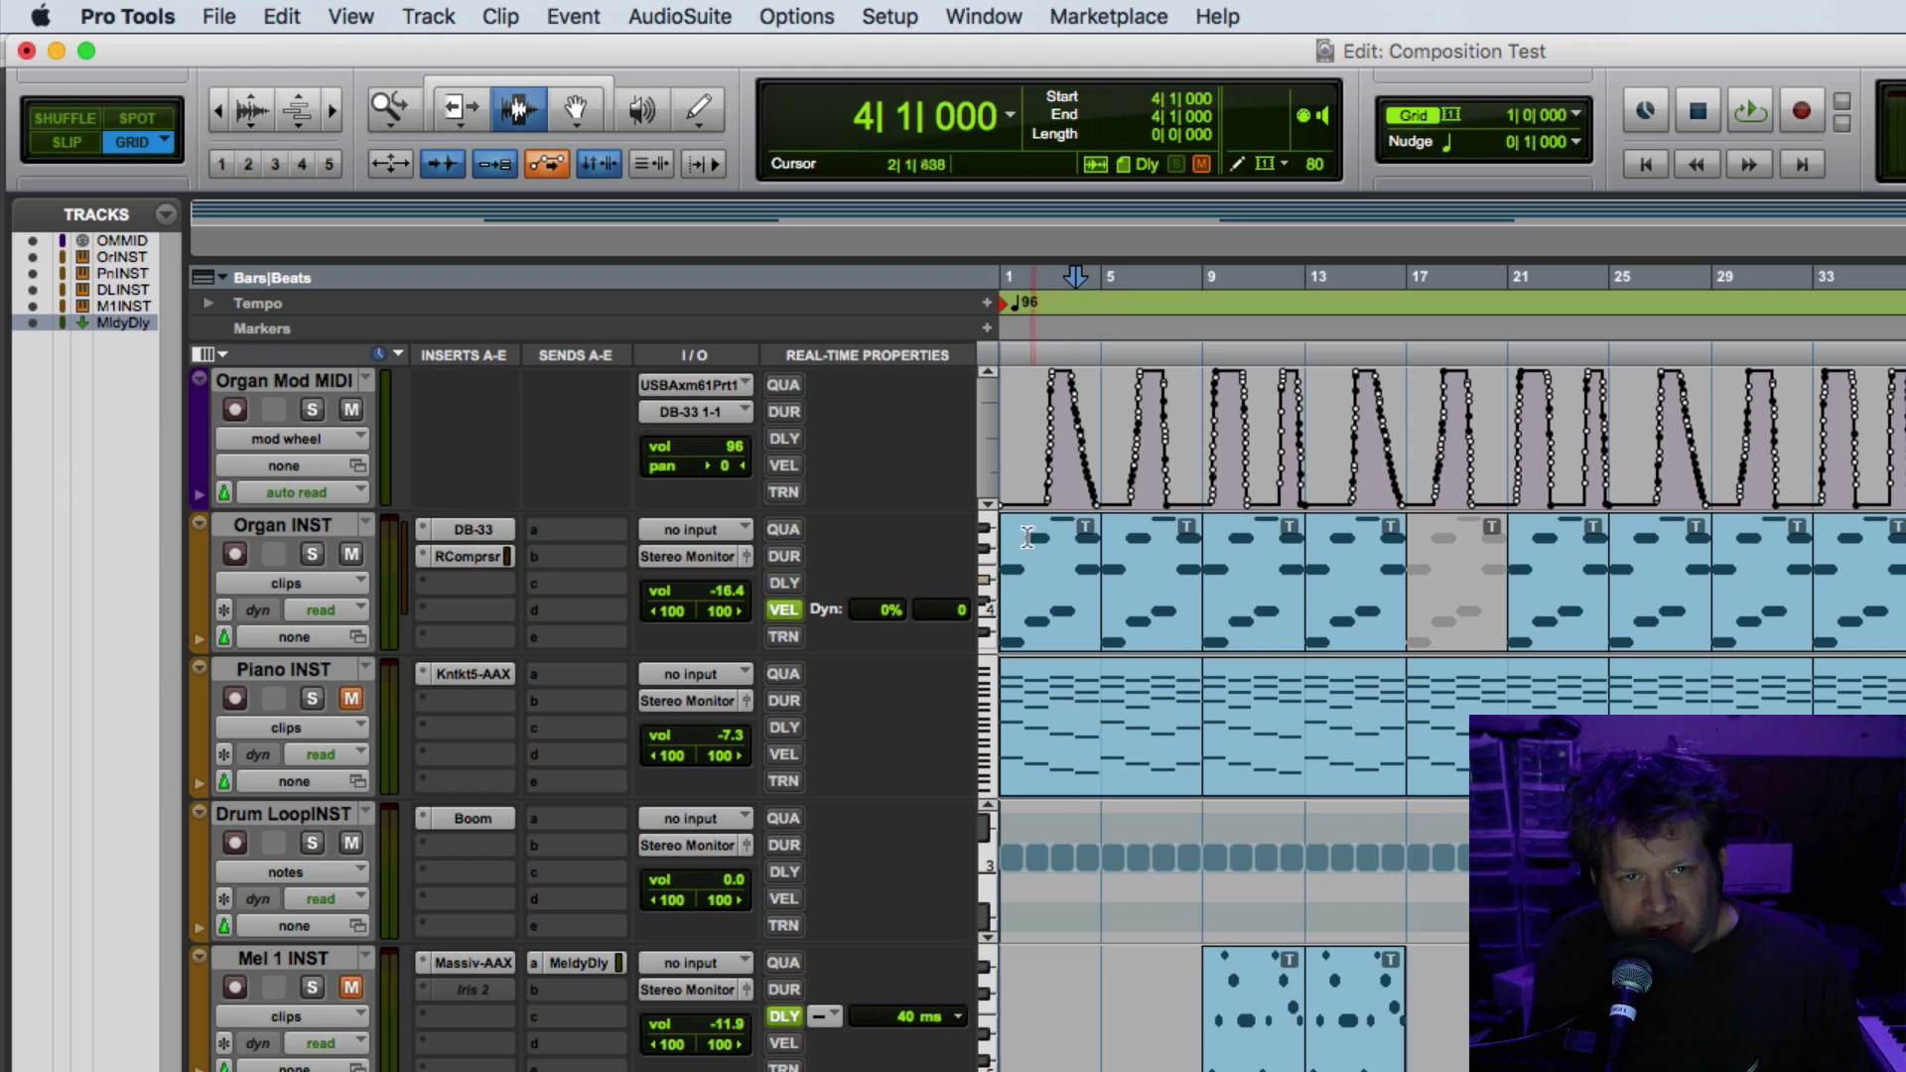
{"action": "left_click", "coordinate": [1045, 571]}
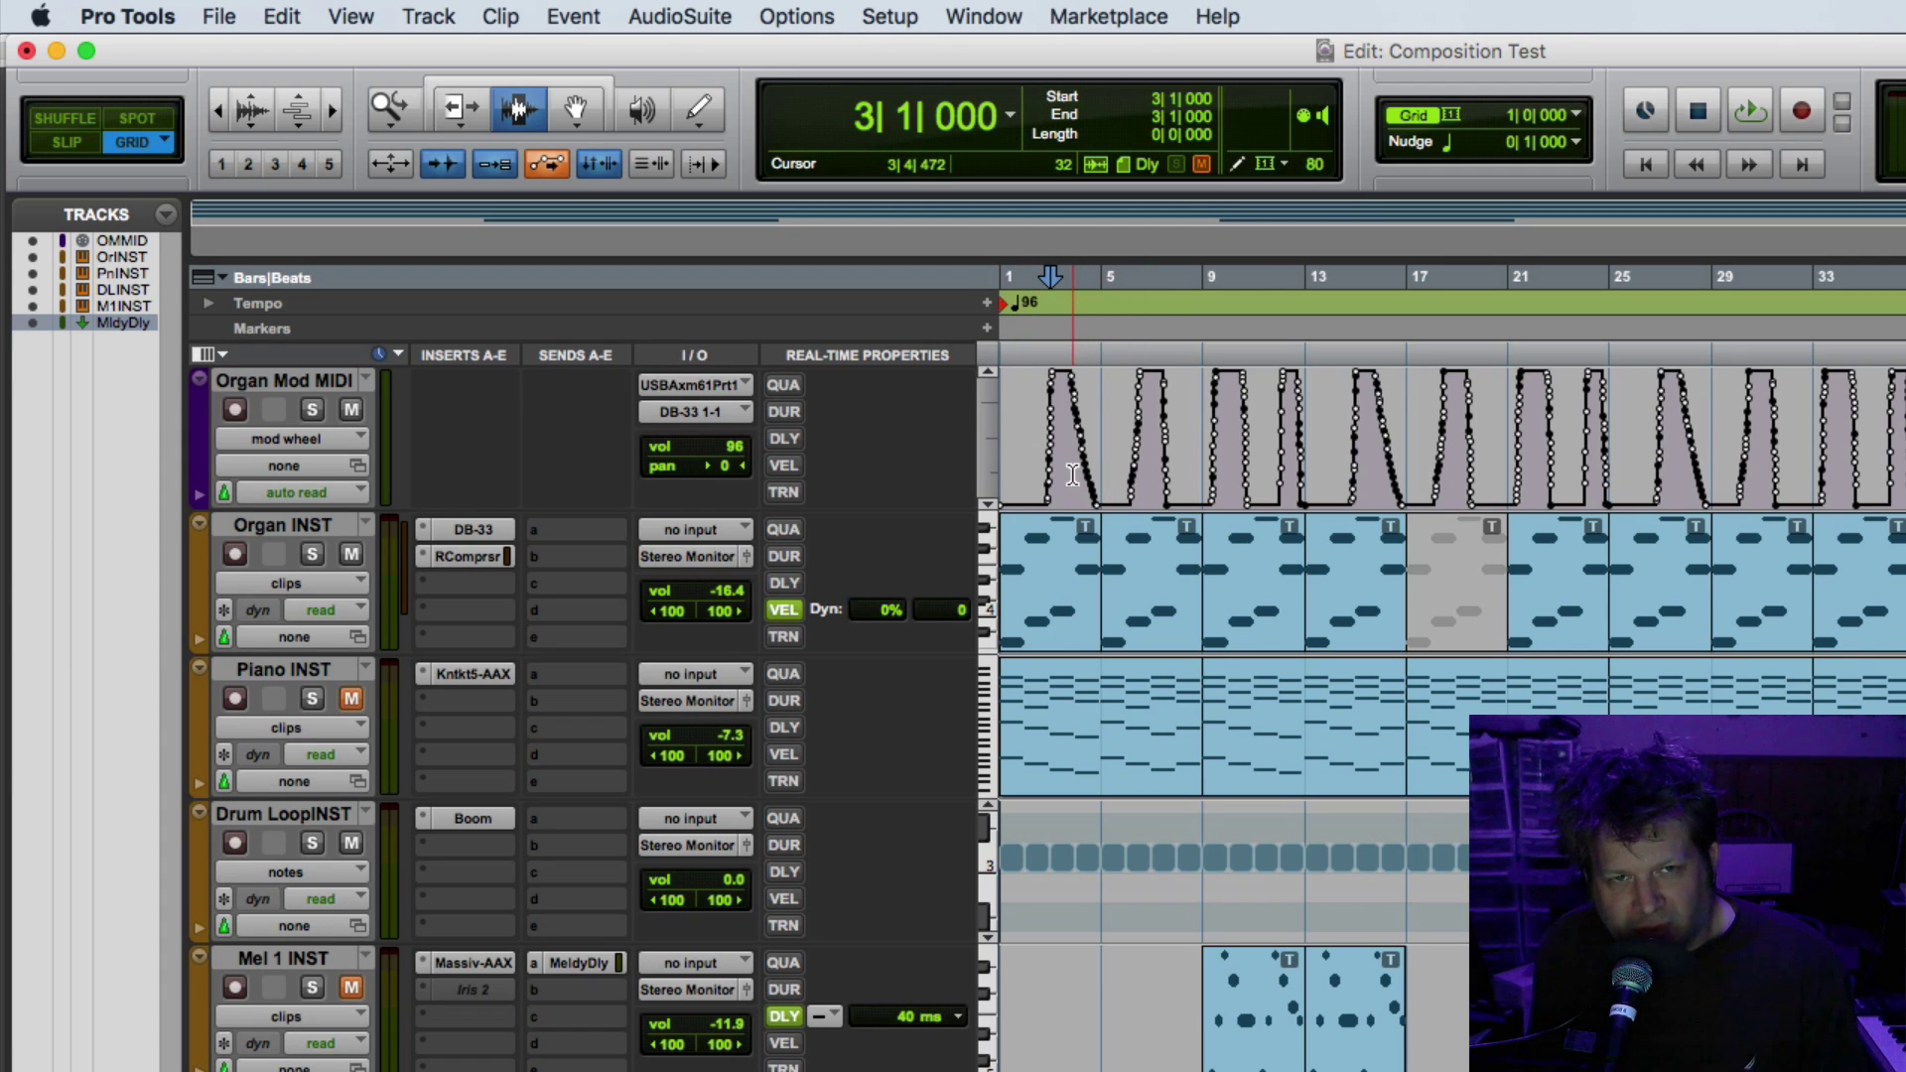
{"action": "left_click", "coordinate": [1023, 459]}
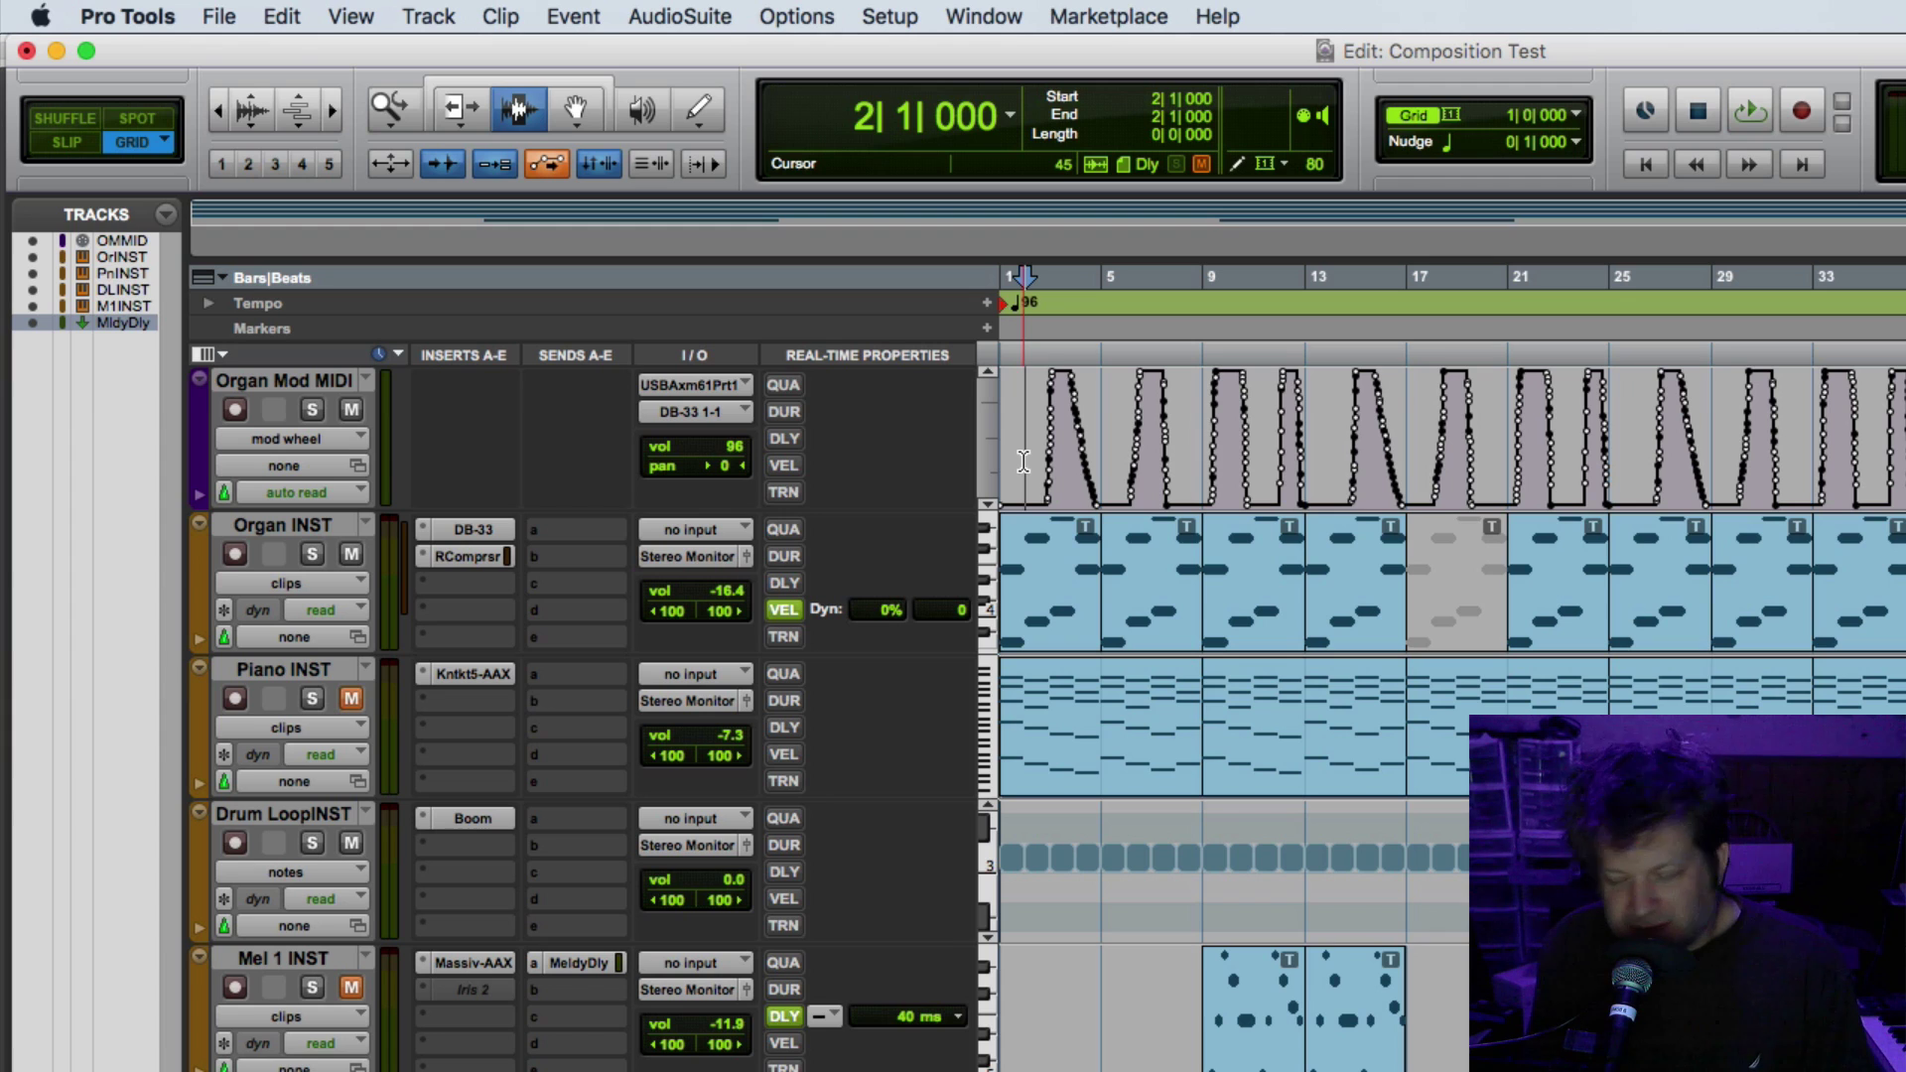
{"action": "key", "text": "space"}
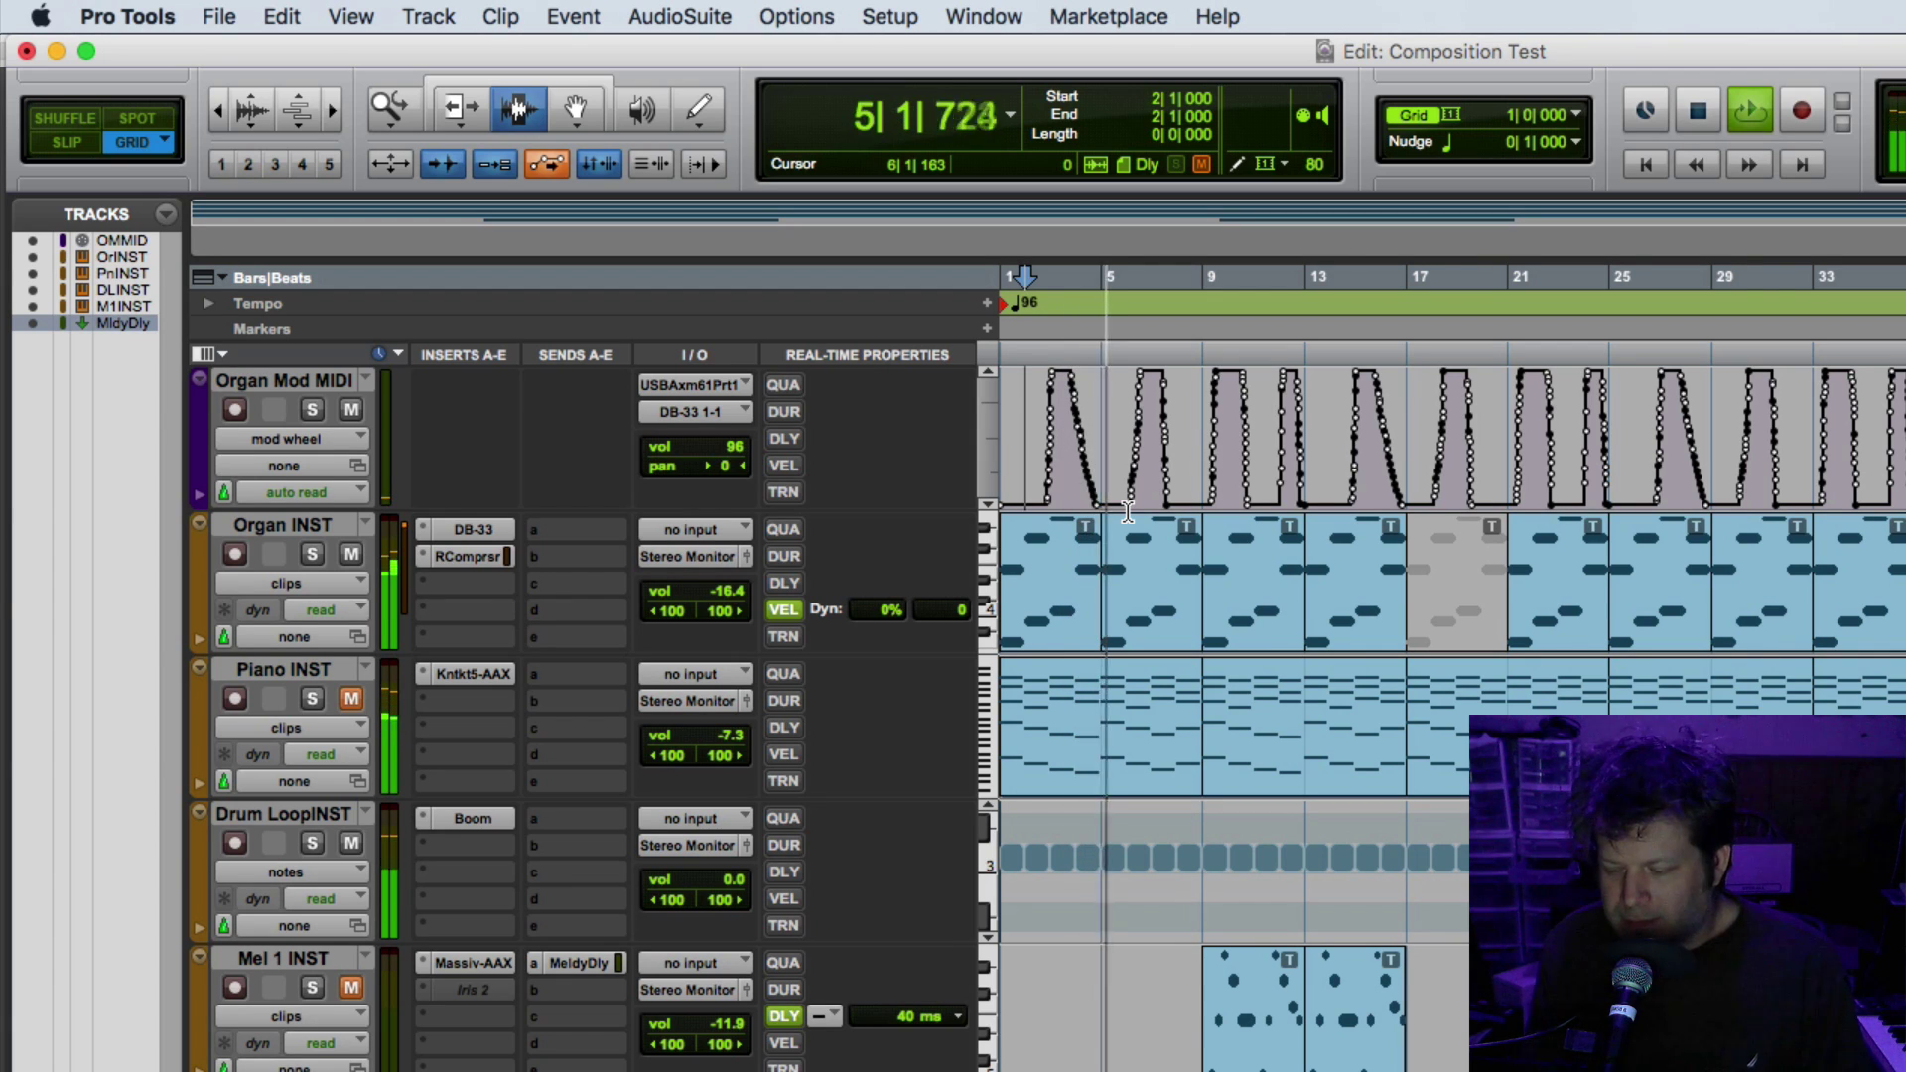
{"action": "key", "text": "space"}
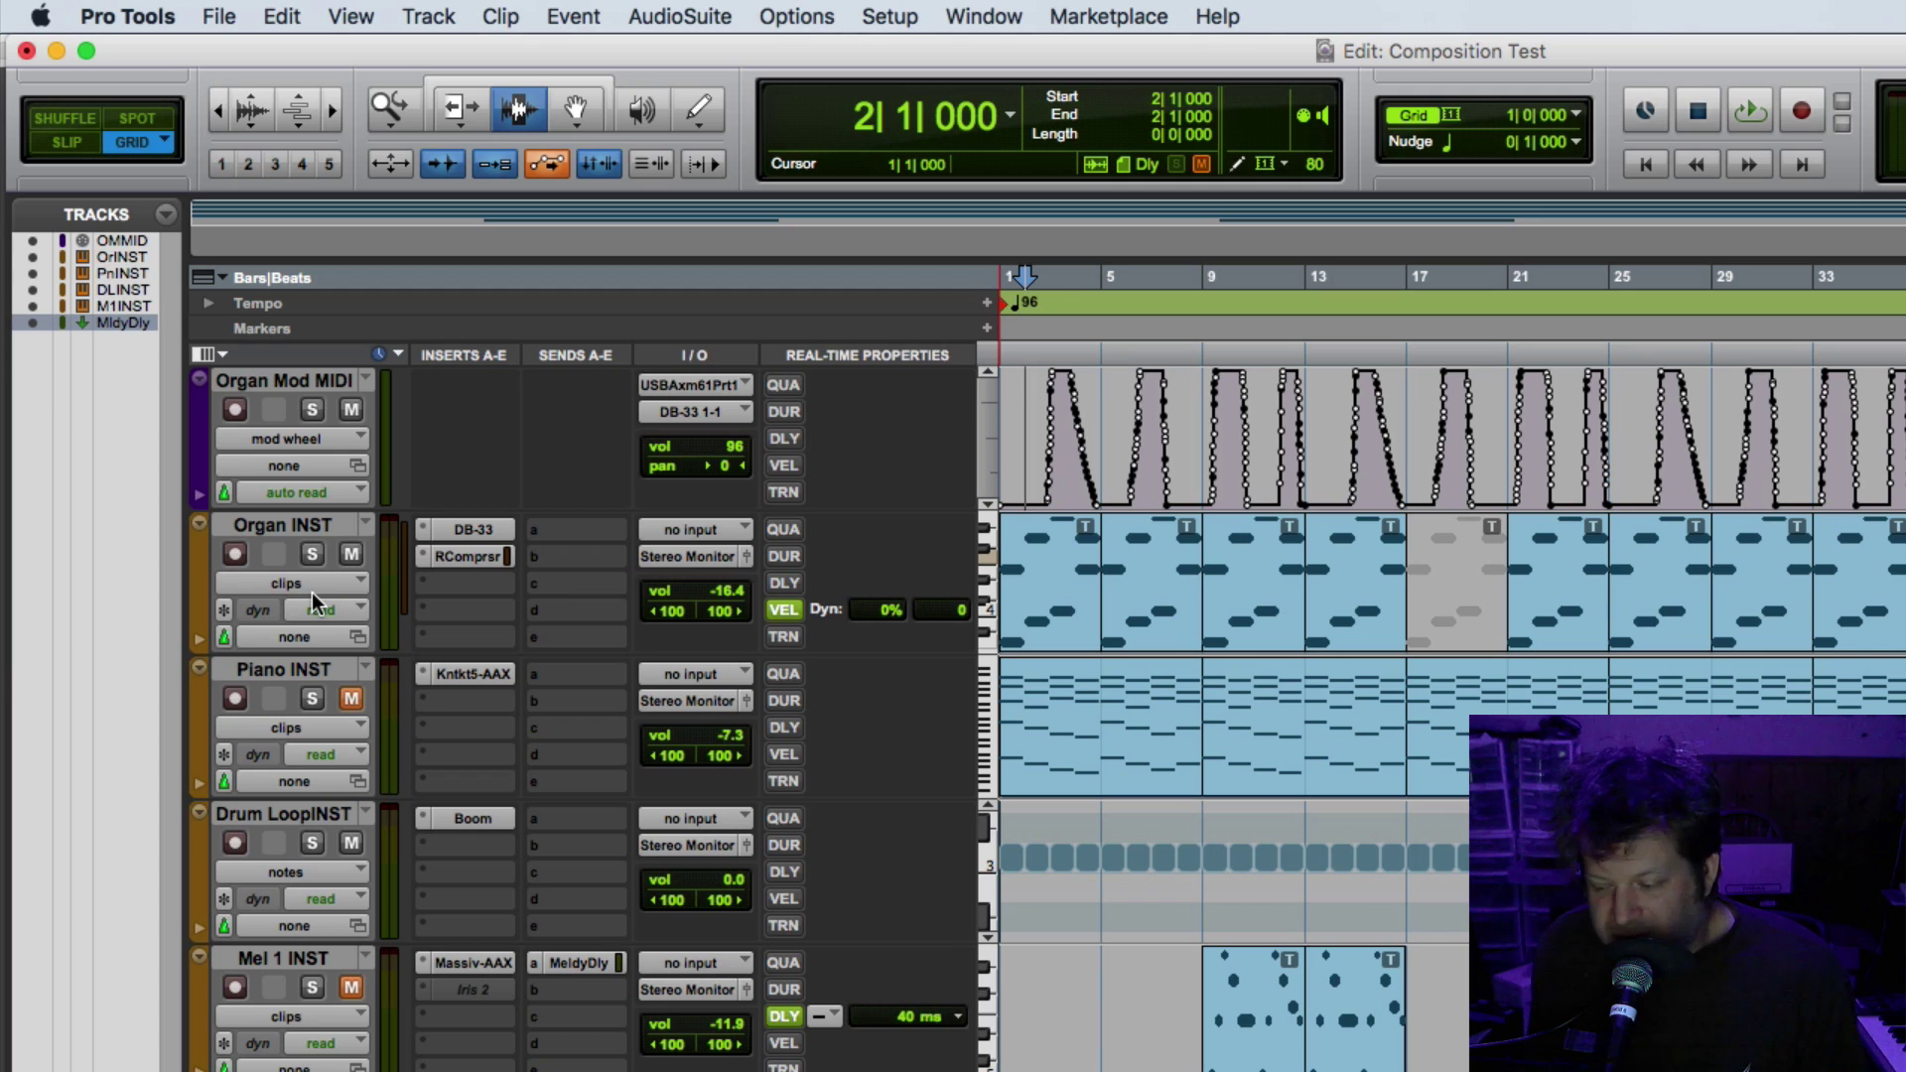
Step: Freeze the Organ INST track, then play back and stop the frozen organ
{"action": "left_click", "coordinate": [226, 611]}
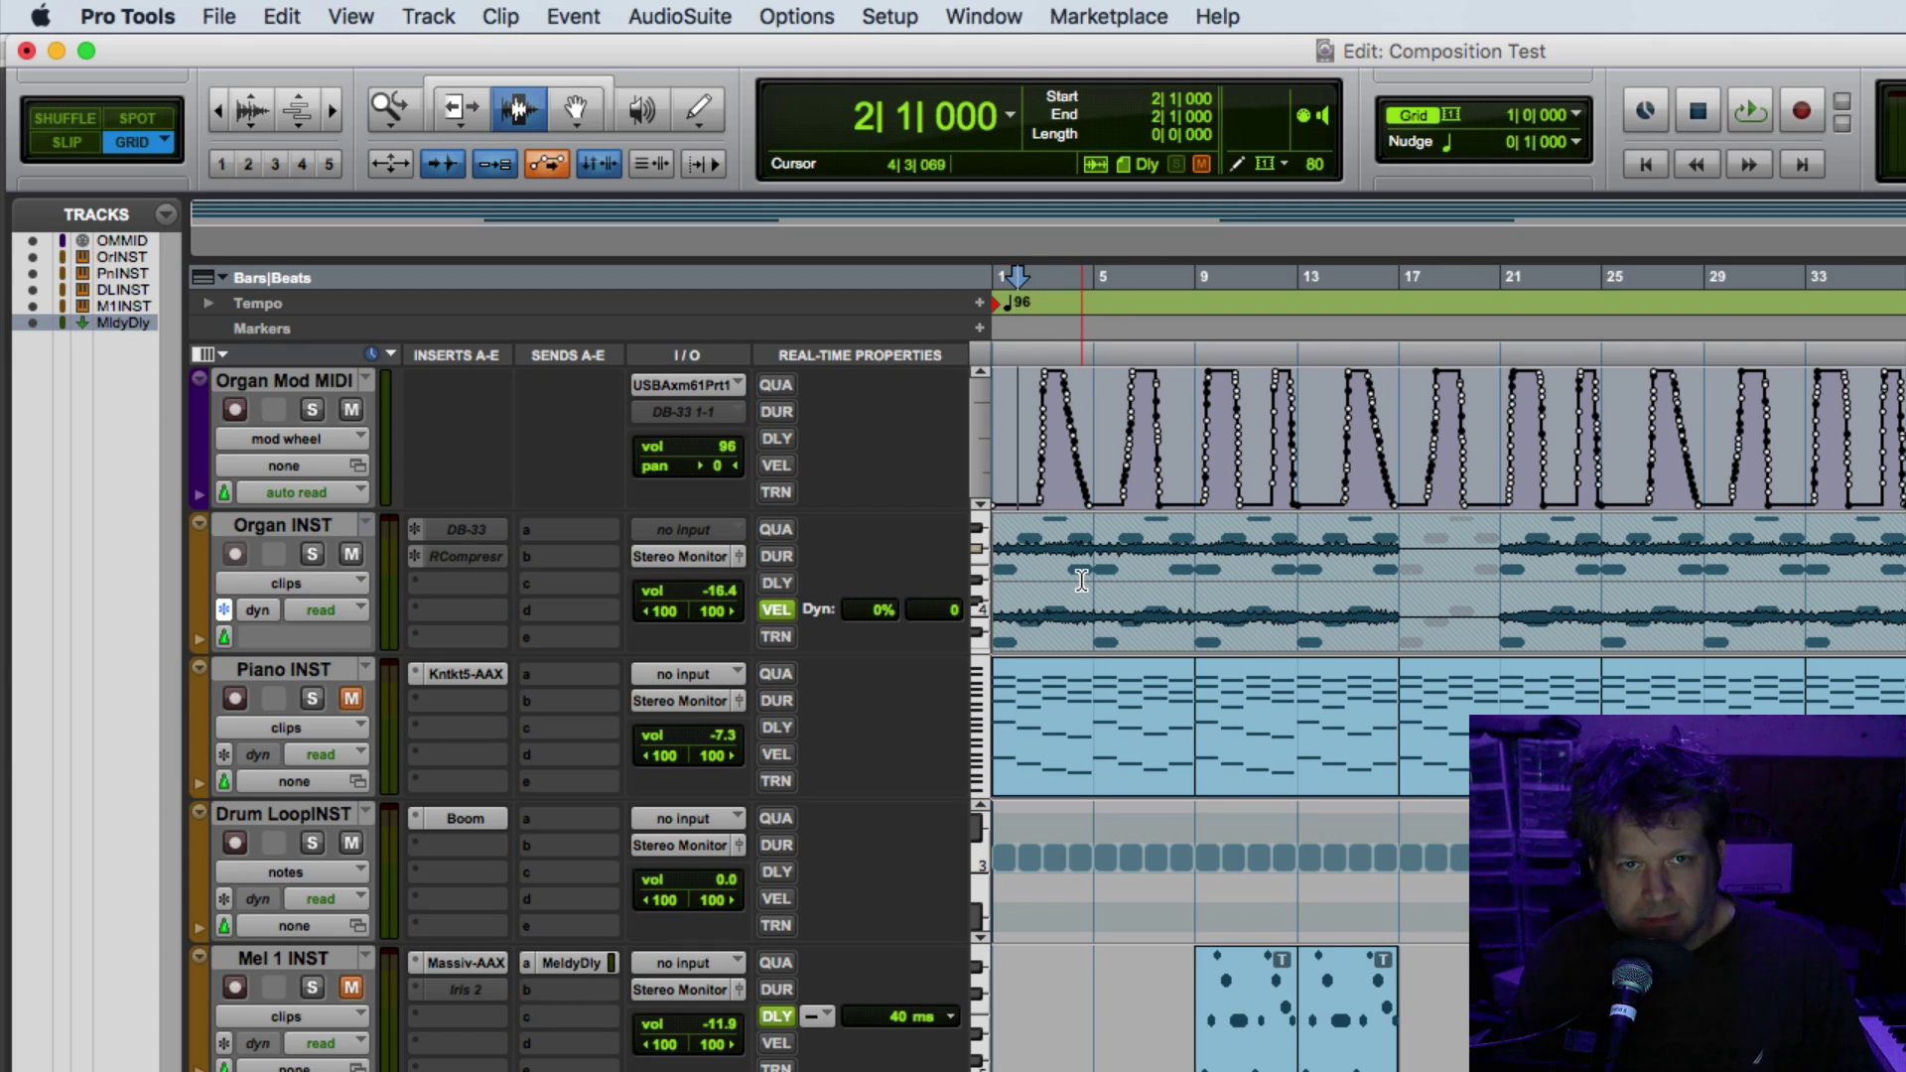
{"action": "key", "text": "space"}
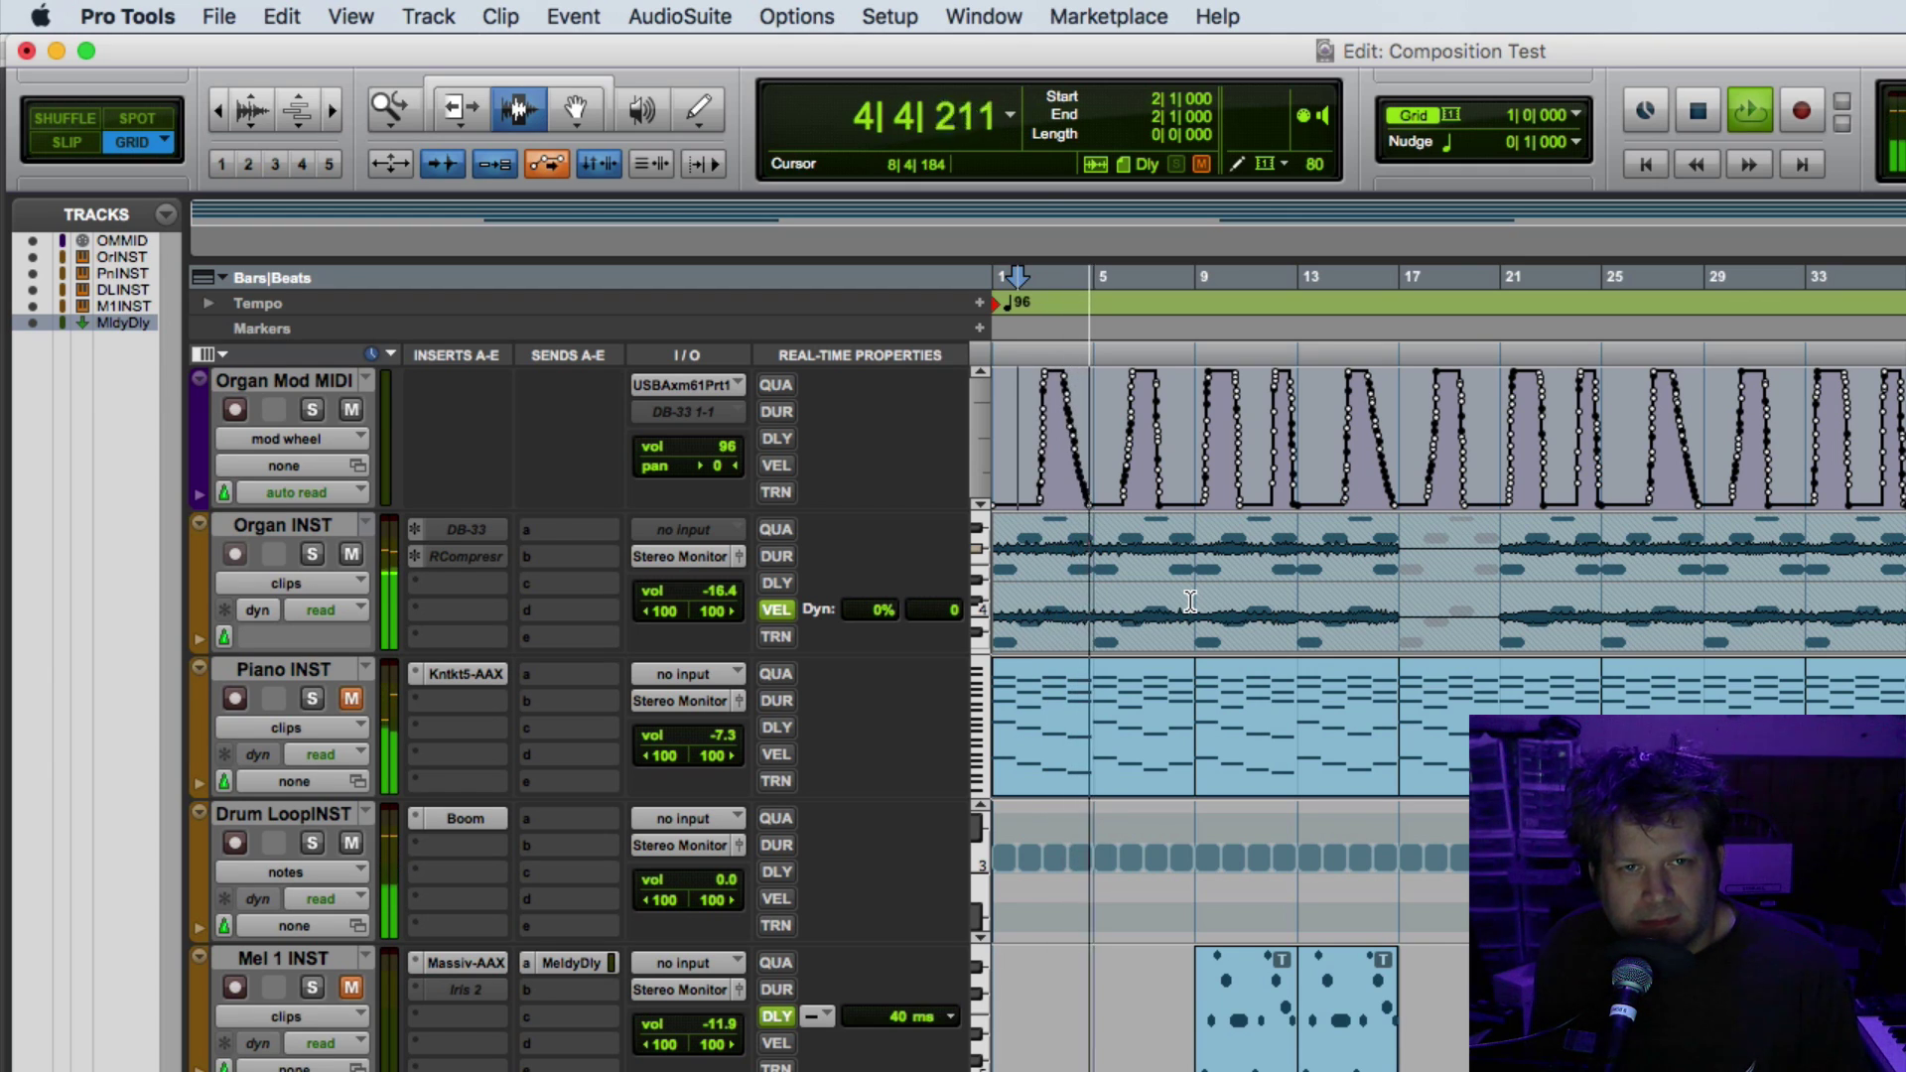
{"action": "key", "text": "space"}
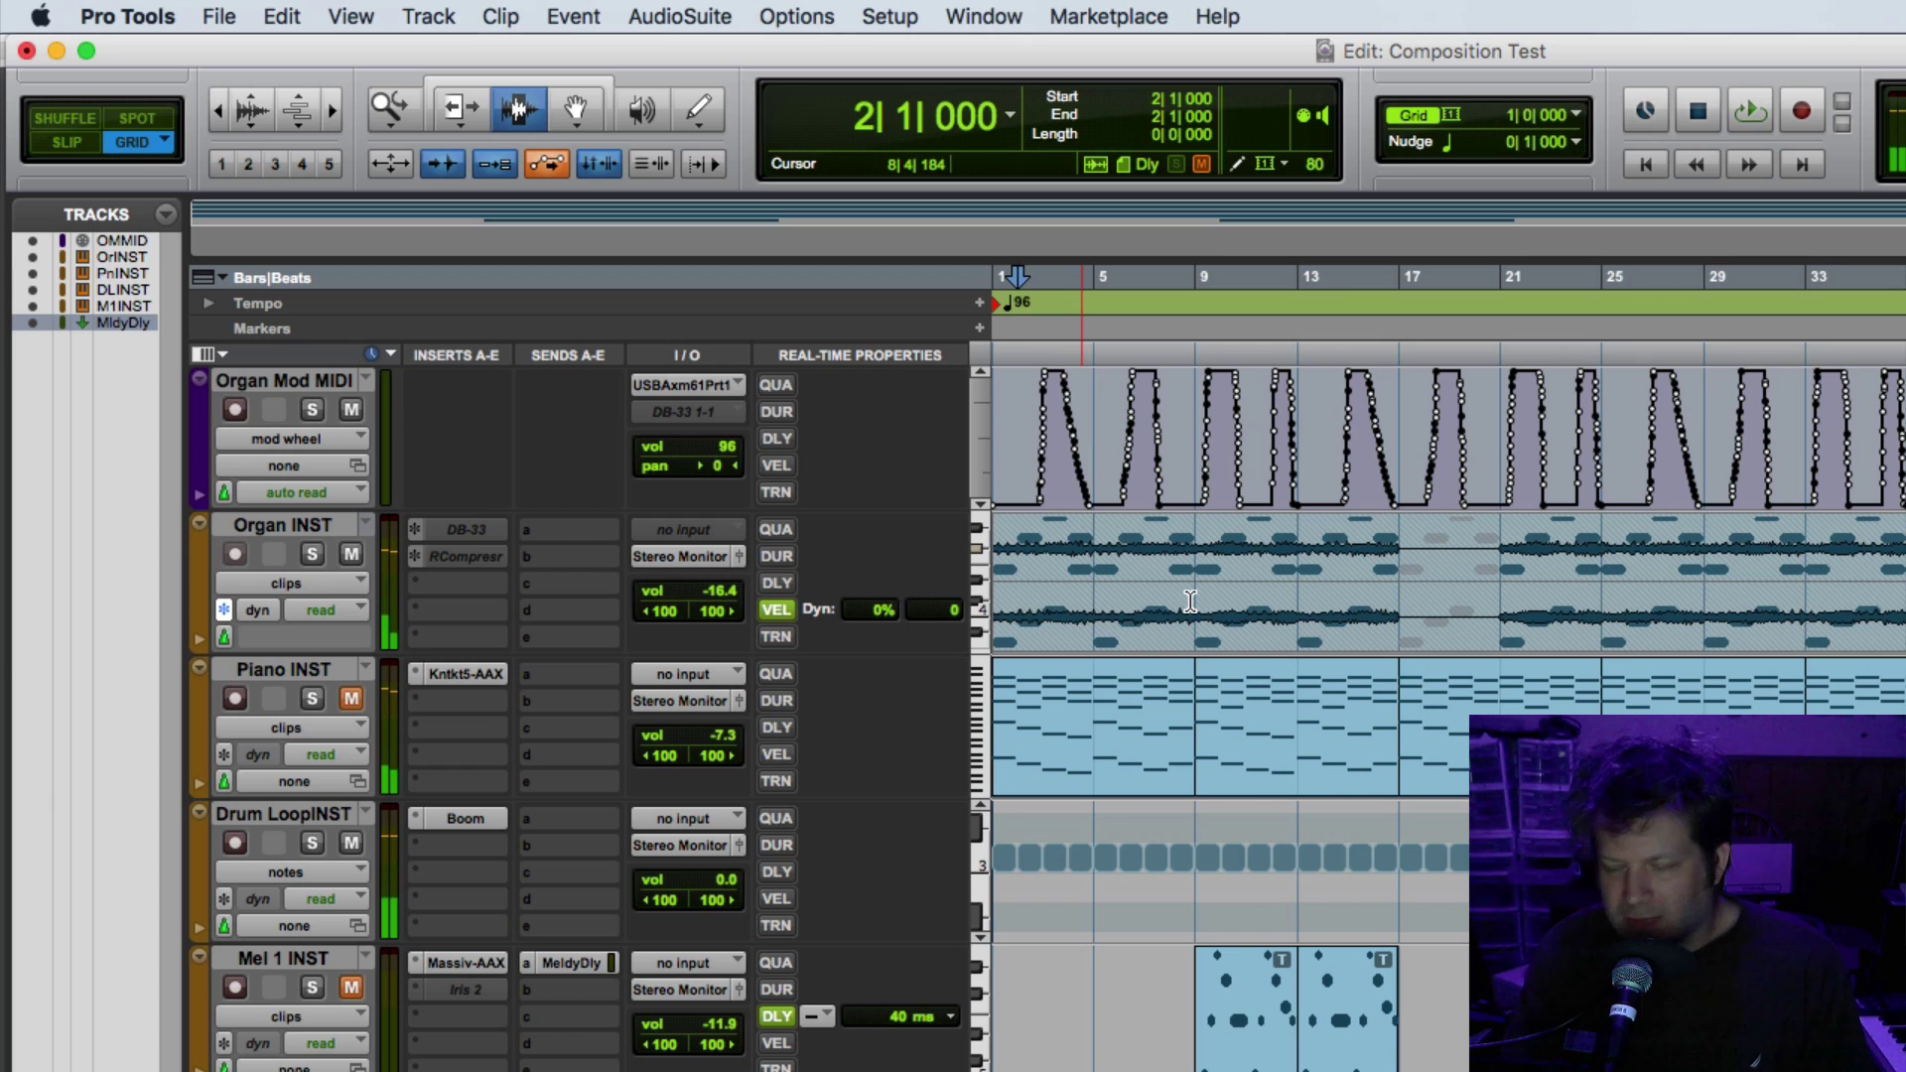